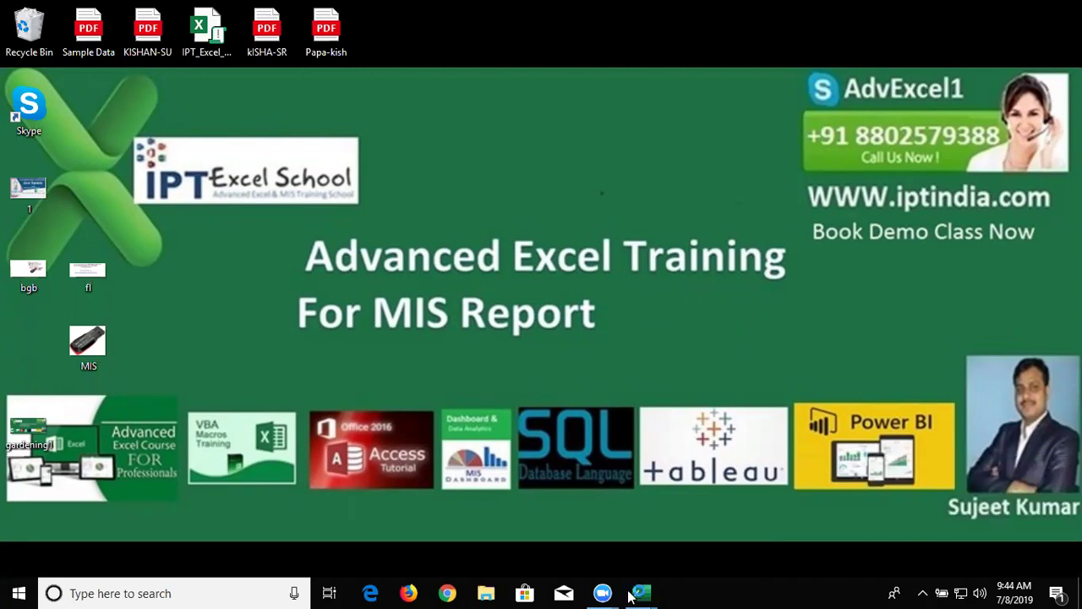
Step: Bring the TRIAL Balance 2019 workbook forward from its Excel taskbar preview
mouse_move(640, 593)
click(689, 569)
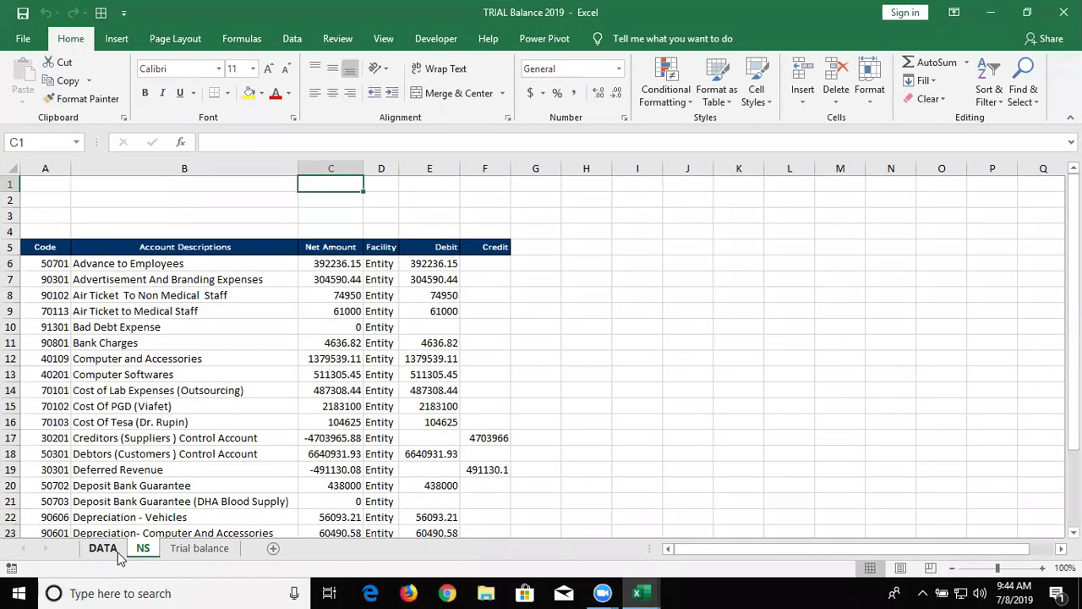
Step: On the DATA sheet, step across the row-8 headings from Code to FS Note Head
click(118, 552)
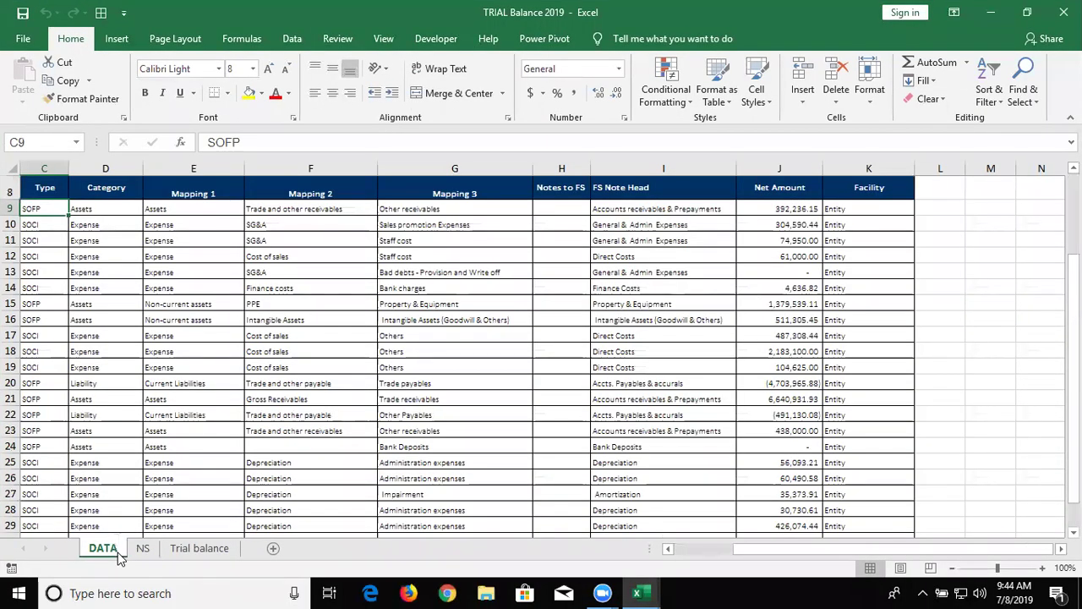
key(Home)
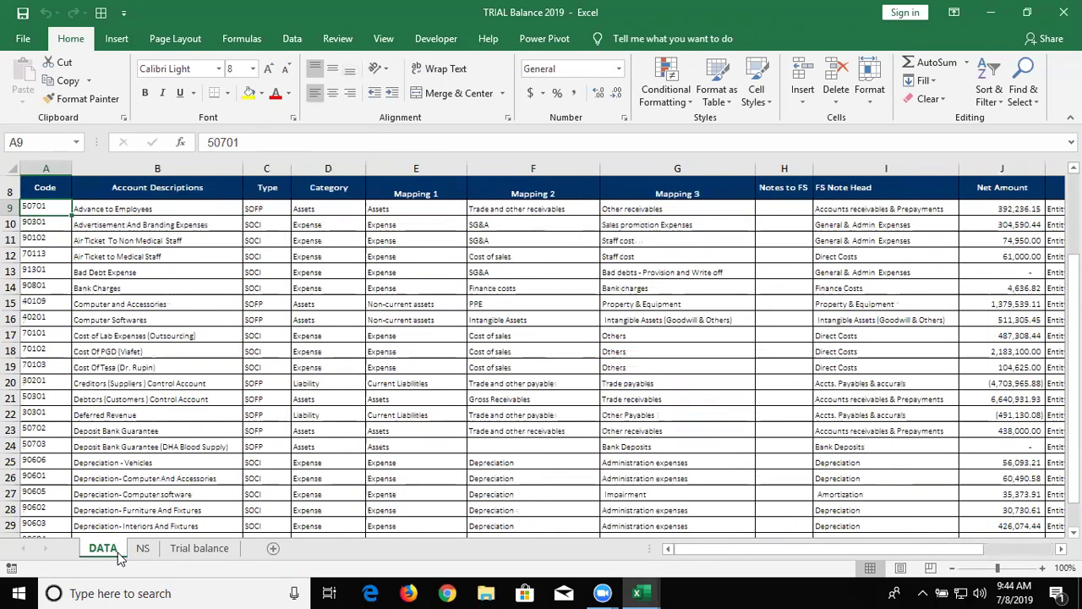
key(Up)
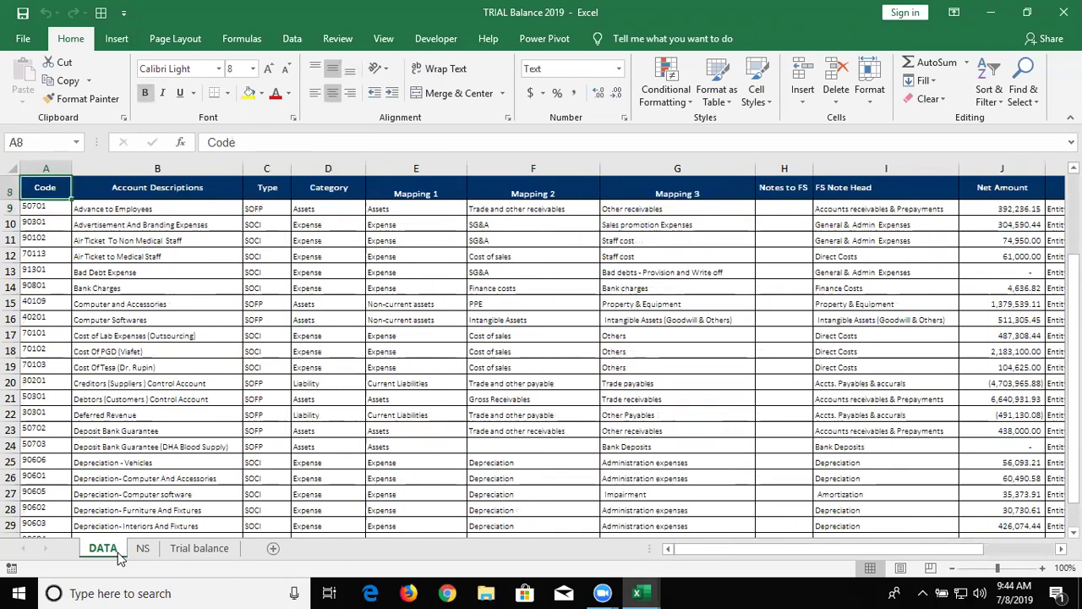
key(Right)
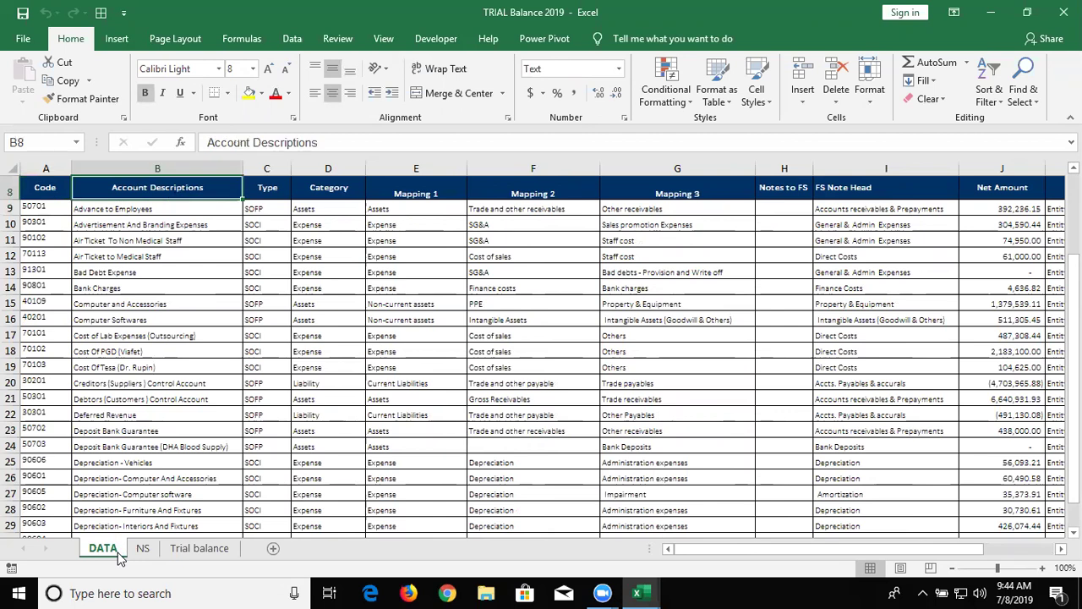
key(Right)
key(Right)
key(Right)
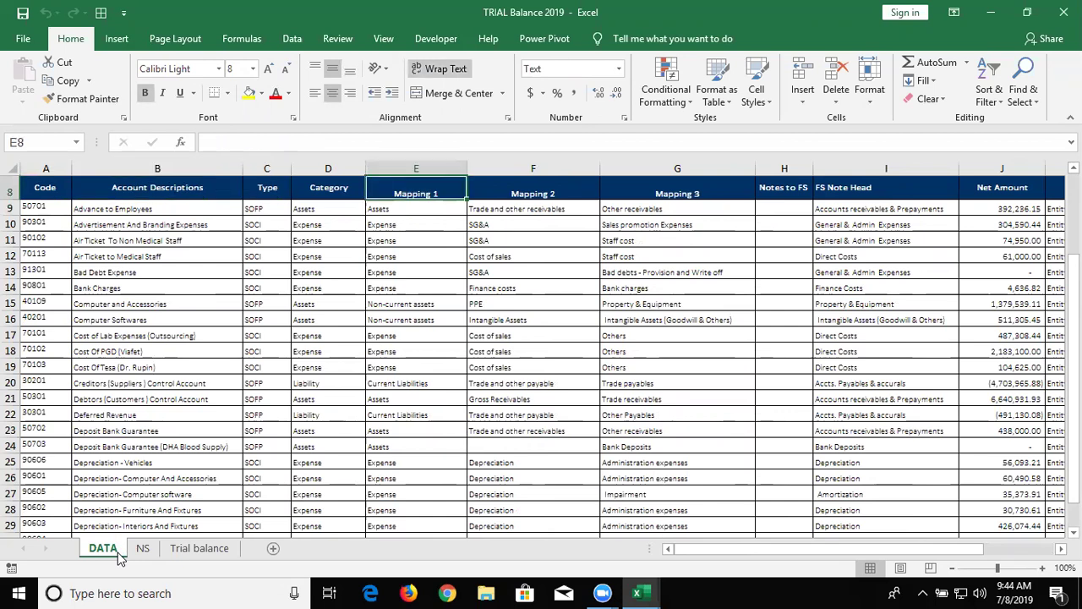
key(Right)
key(Right)
key(Right)
key(Right)
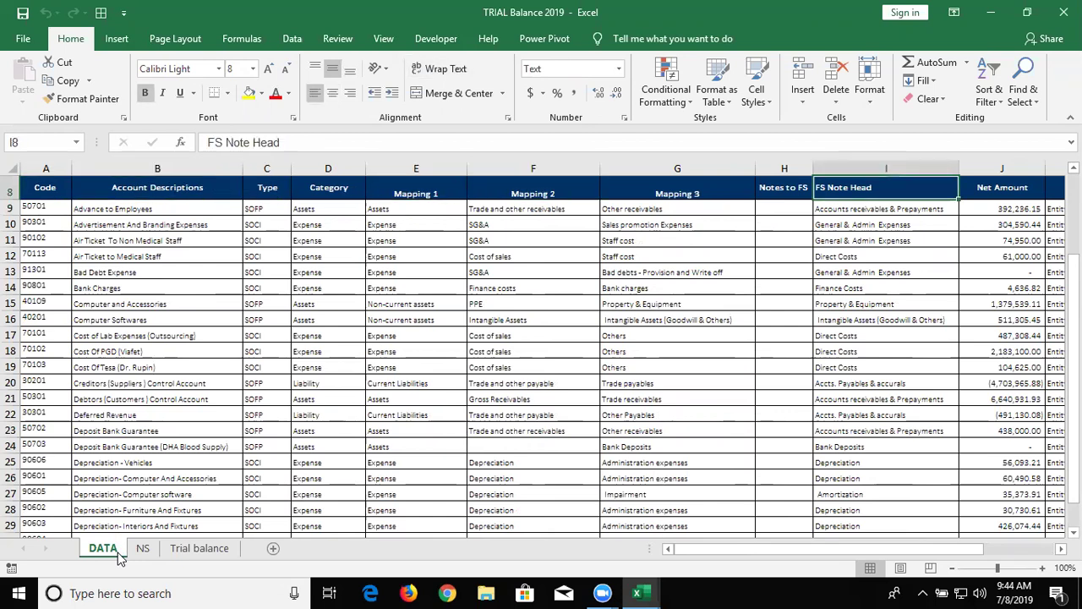
key(Right)
key(Right)
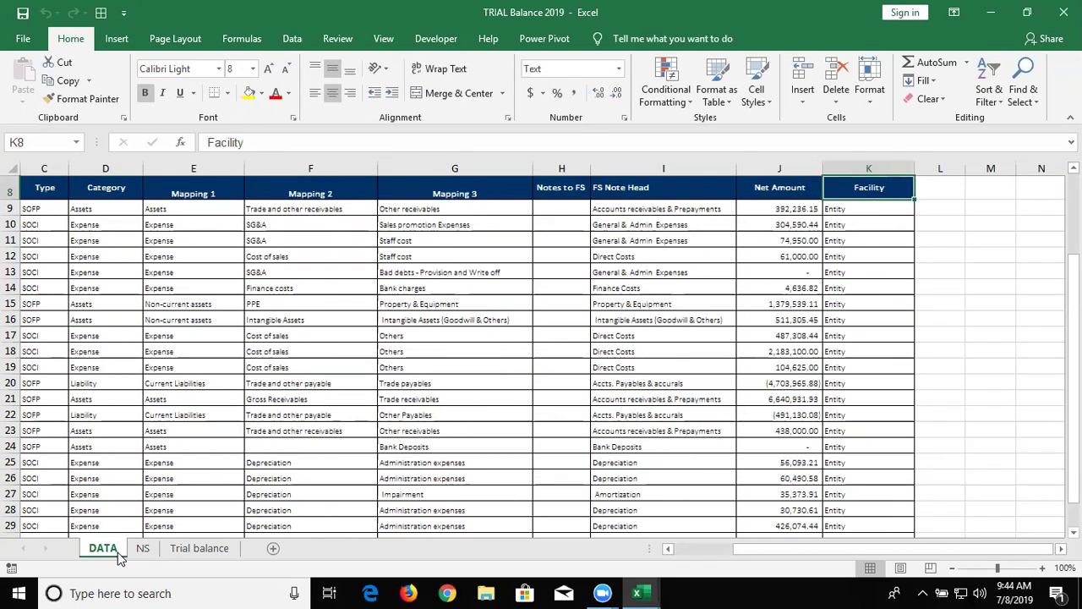
Step: Glance at the Trial balance Bank Charges row, then walk NS row 6 from A6 to Credit
click(187, 557)
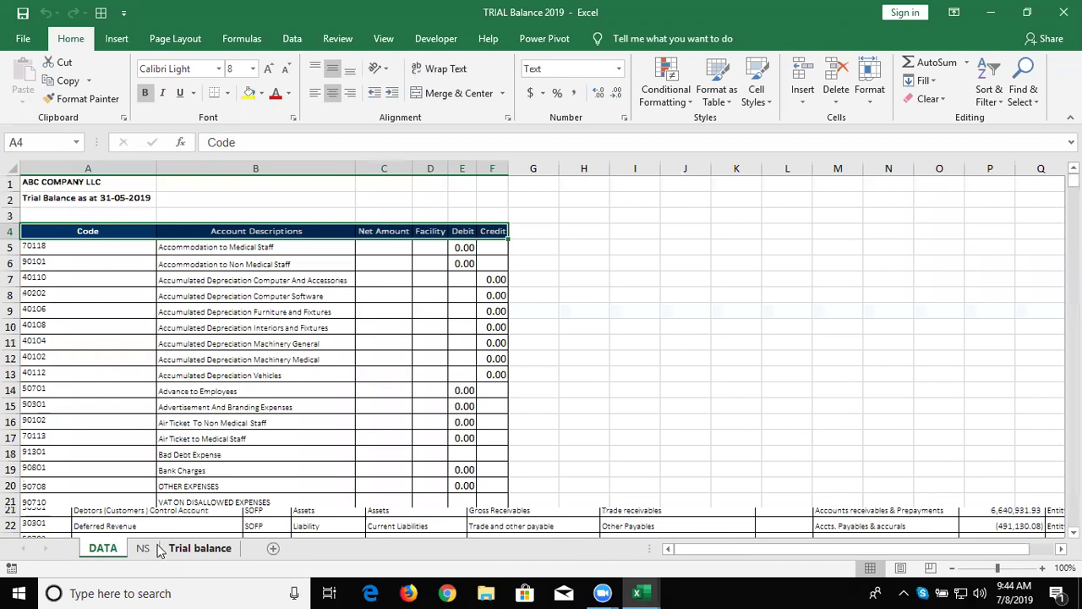
click(230, 465)
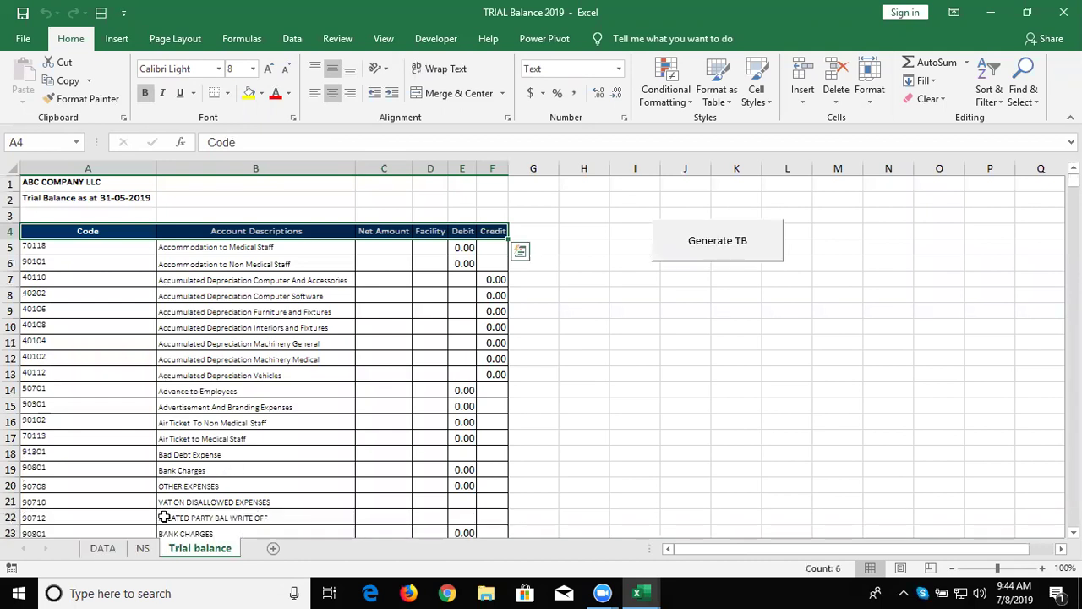
click(142, 550)
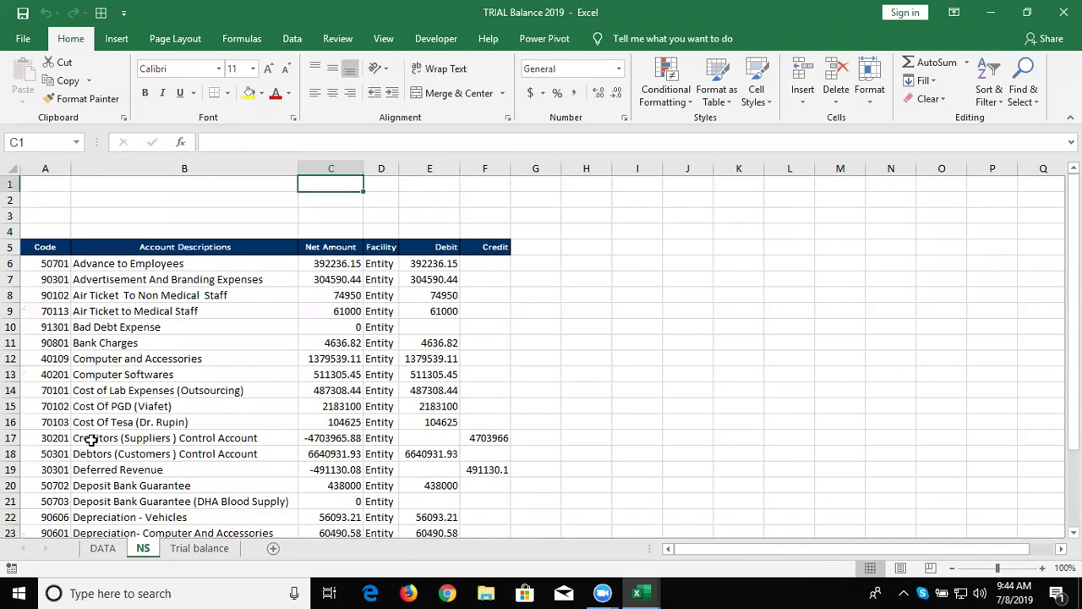
click(61, 257)
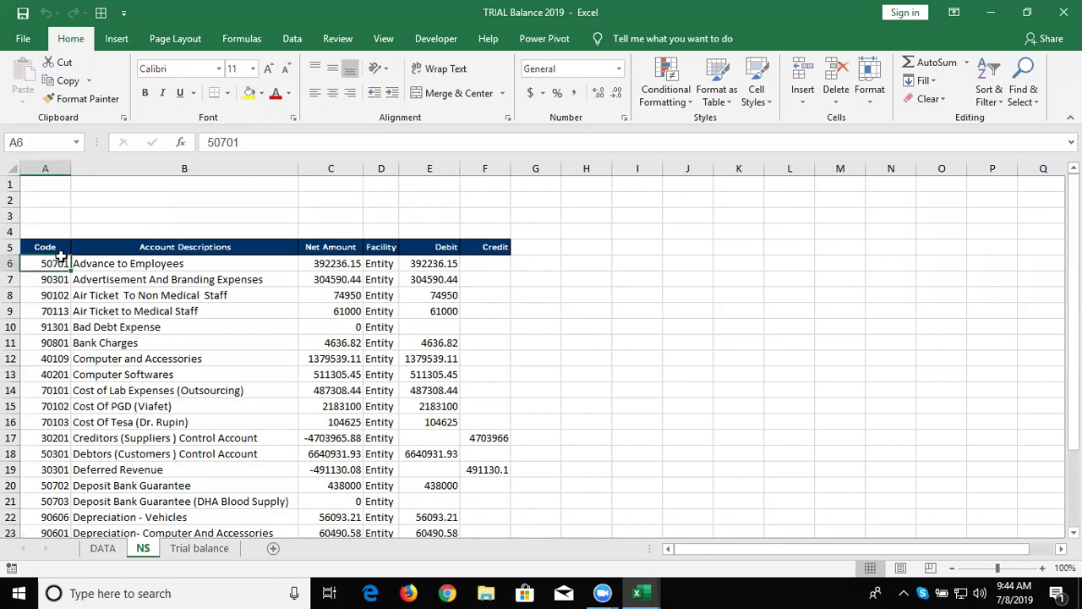
key(Right)
key(Right)
key(Right)
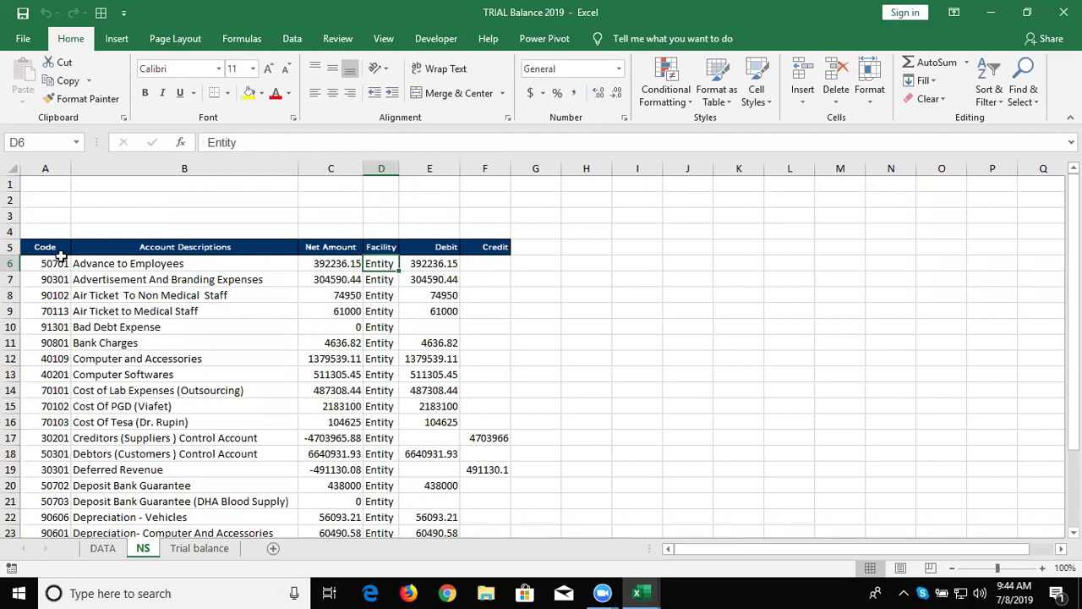
key(Right)
key(Right)
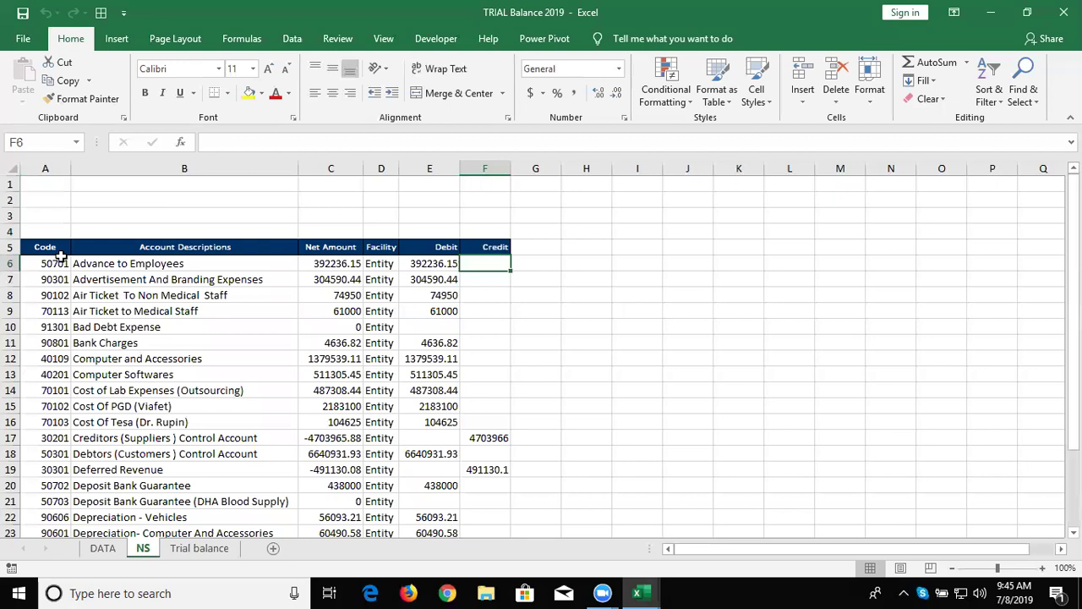
click(114, 554)
click(37, 226)
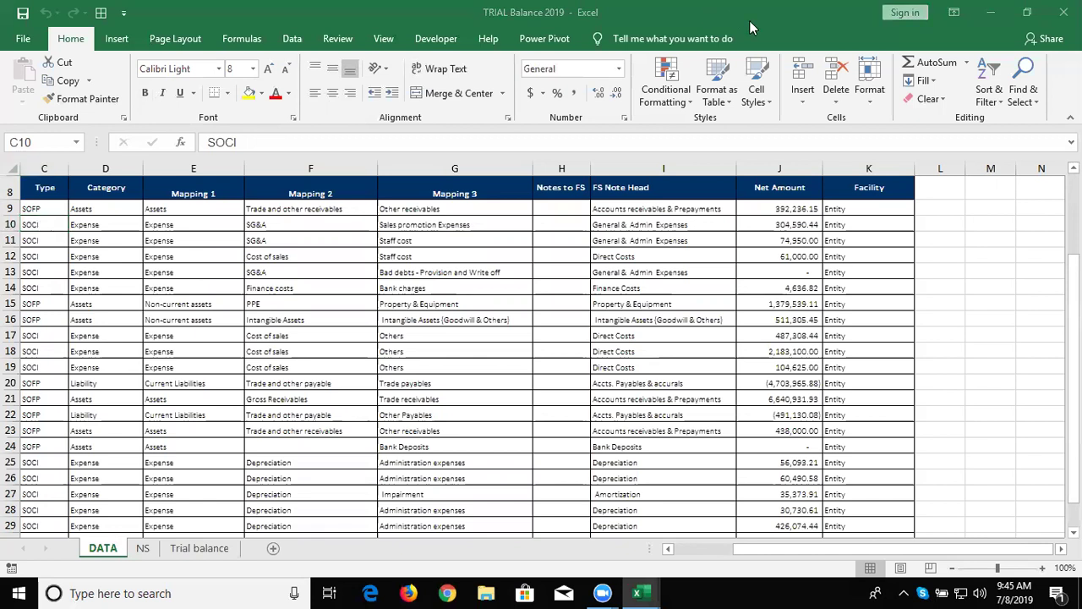
click(427, 125)
key(ctrl+Up)
key(ctrl+shift+Down)
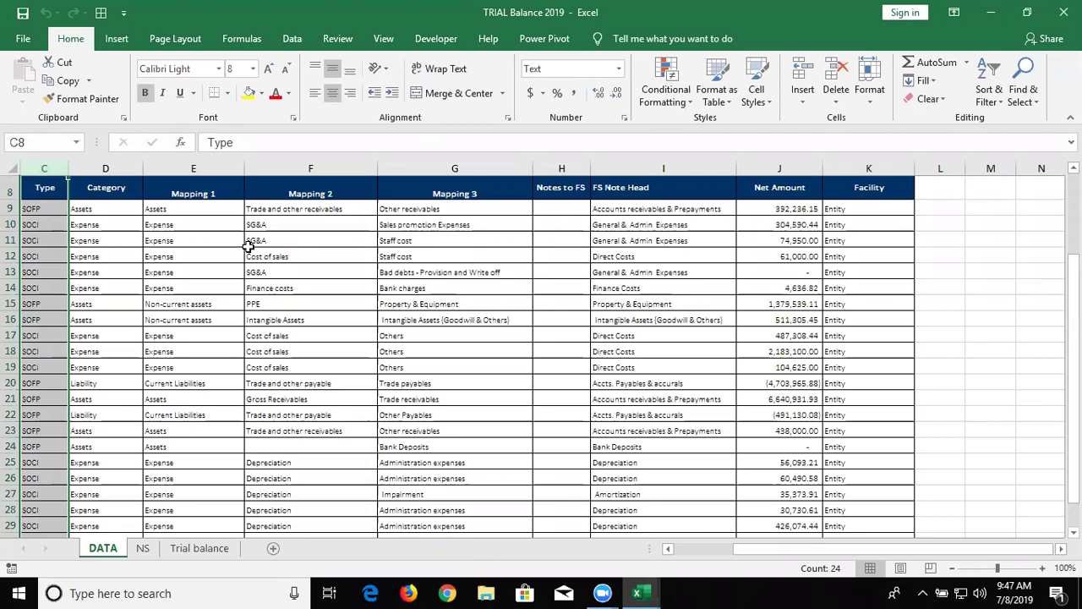
key(Left)
key(Left)
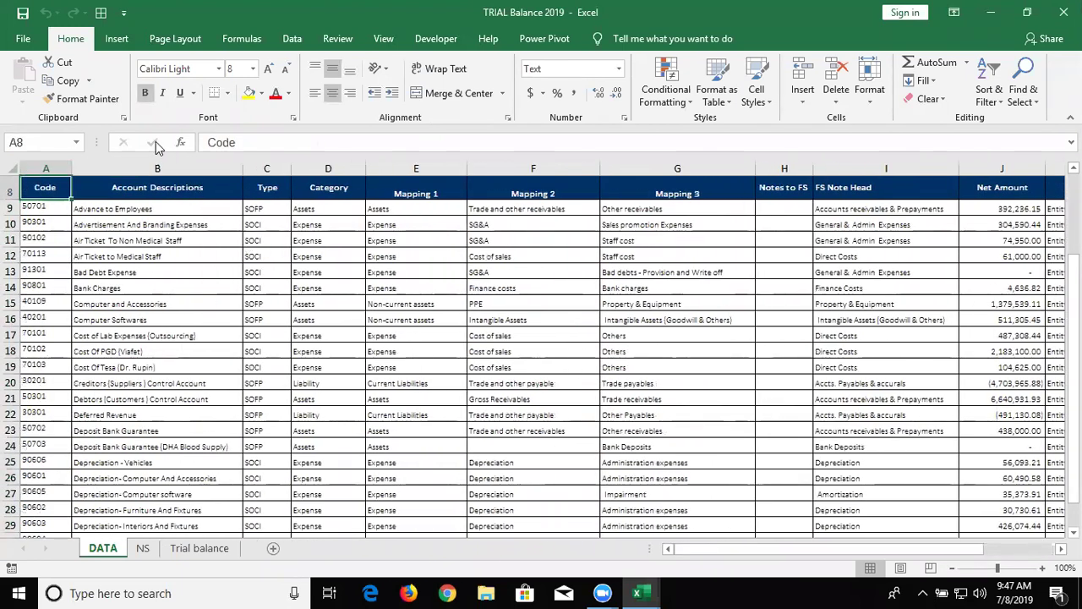
click(160, 169)
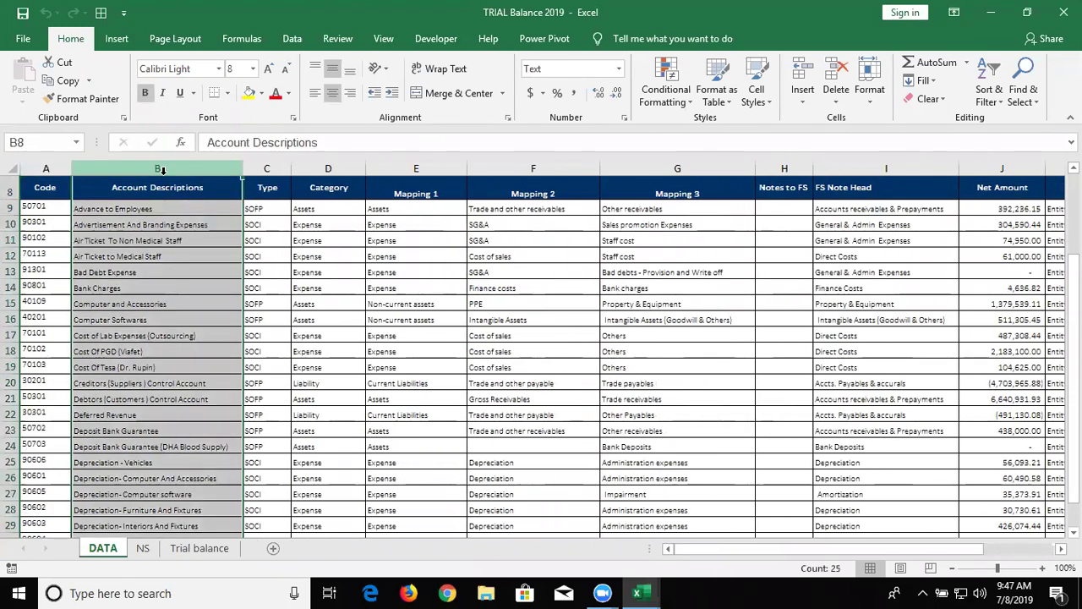
key(Right)
key(Right)
key(Right)
key(Right)
key(Right)
key(Right)
key(Right)
key(Right)
key(Right)
key(Right)
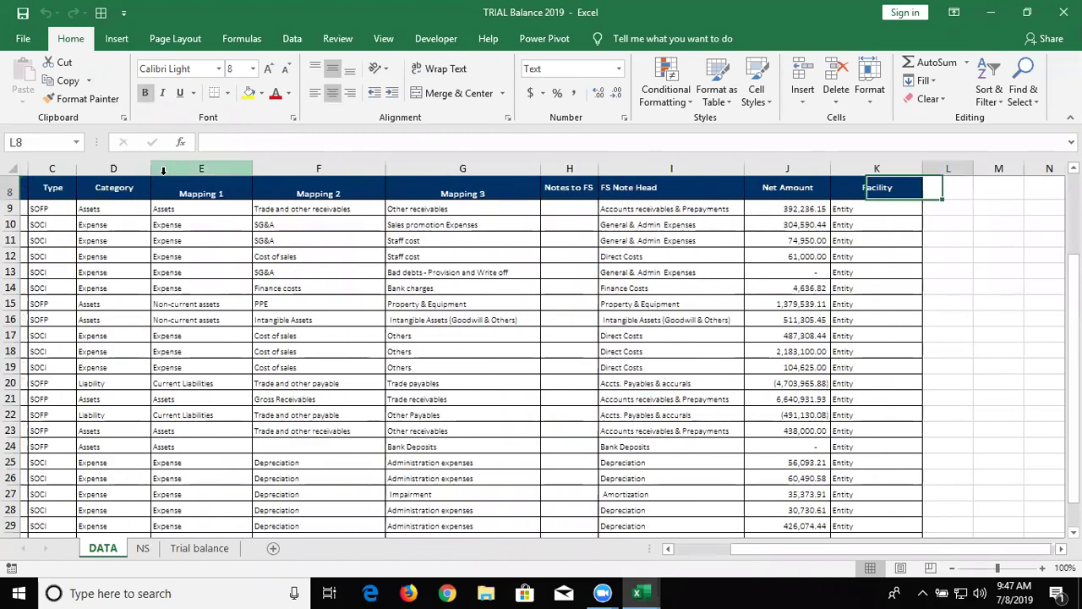
key(Left)
key(Left)
key(Left)
key(Left)
key(Left)
key(Right)
key(Right)
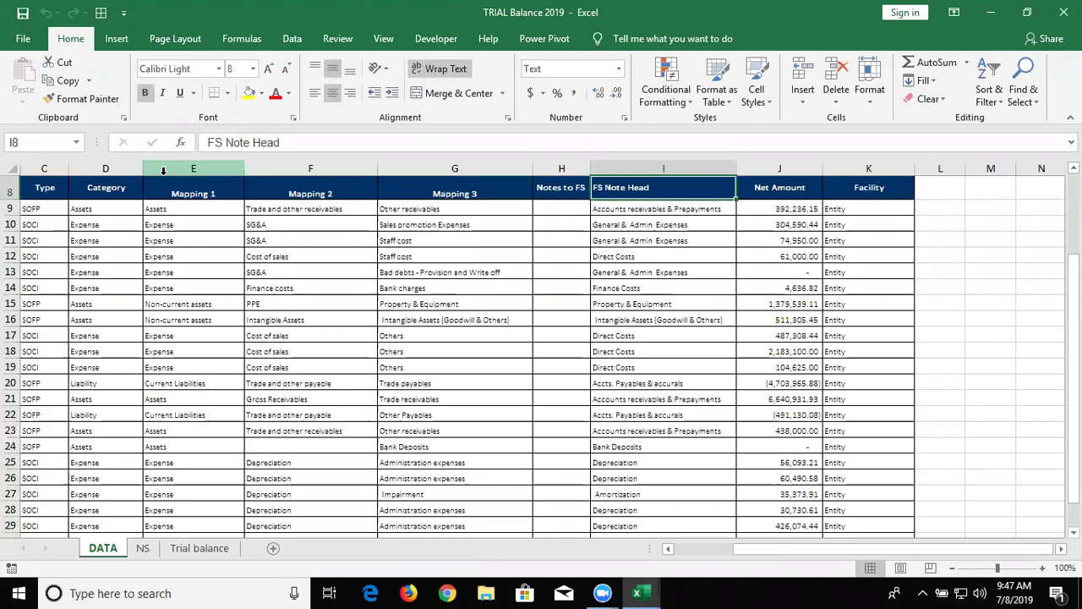
key(Right)
key(Right)
key(Left)
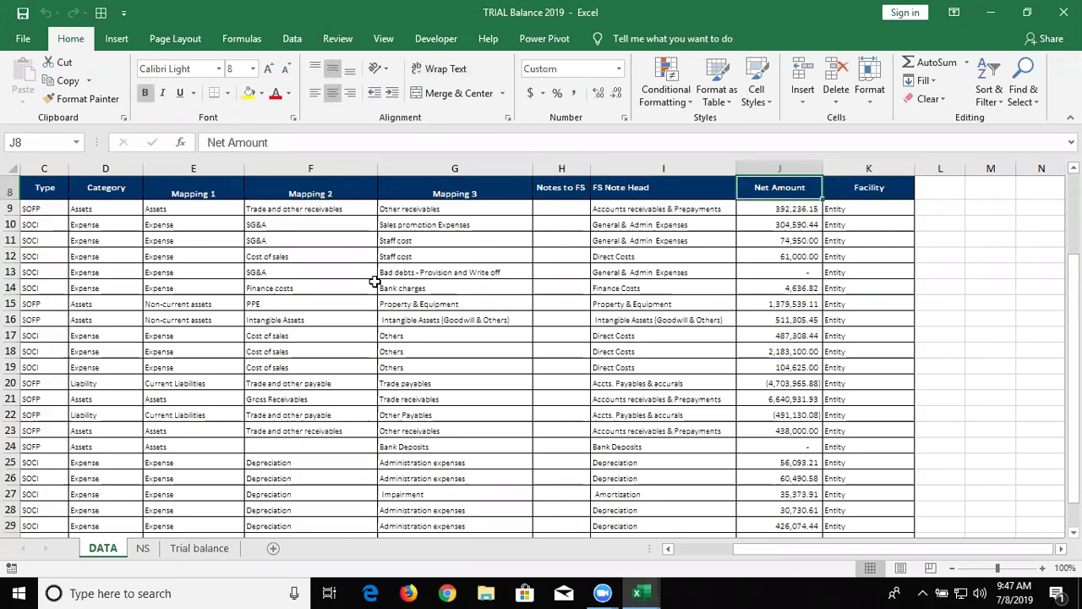
click(786, 382)
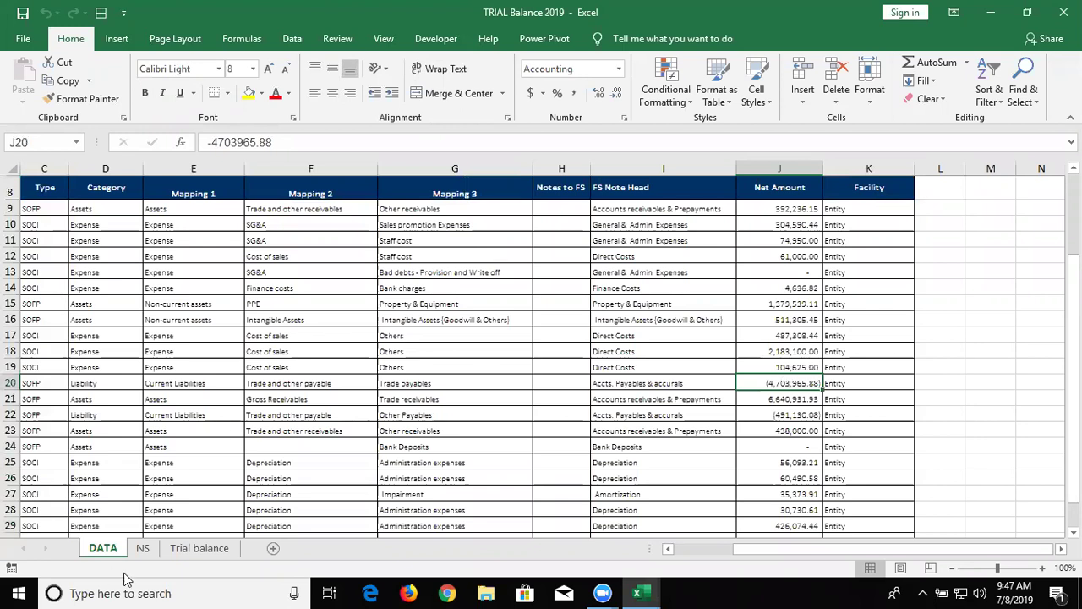
click(143, 548)
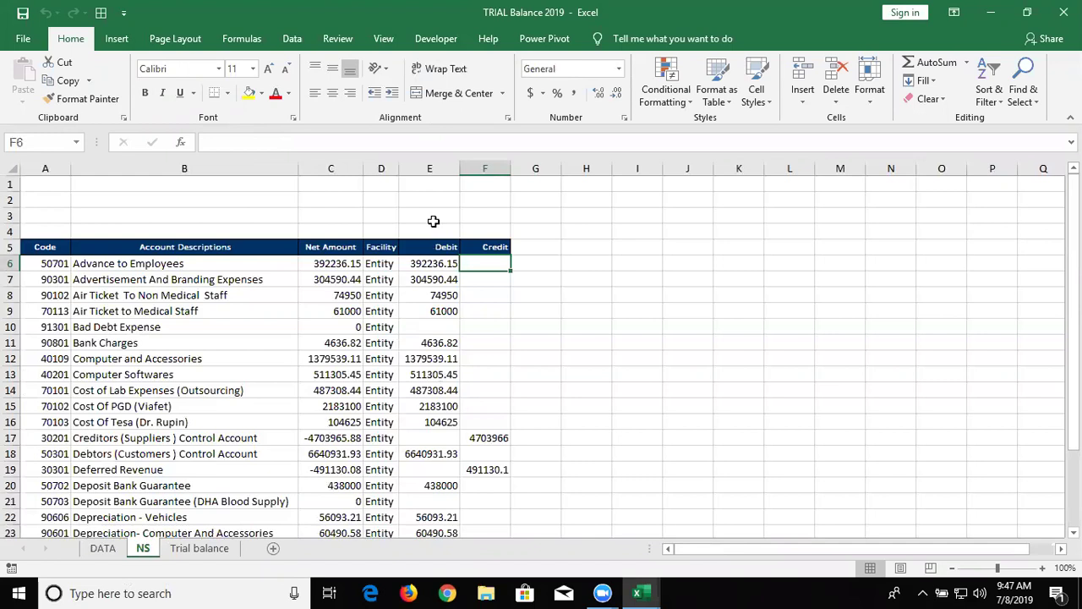
click(431, 169)
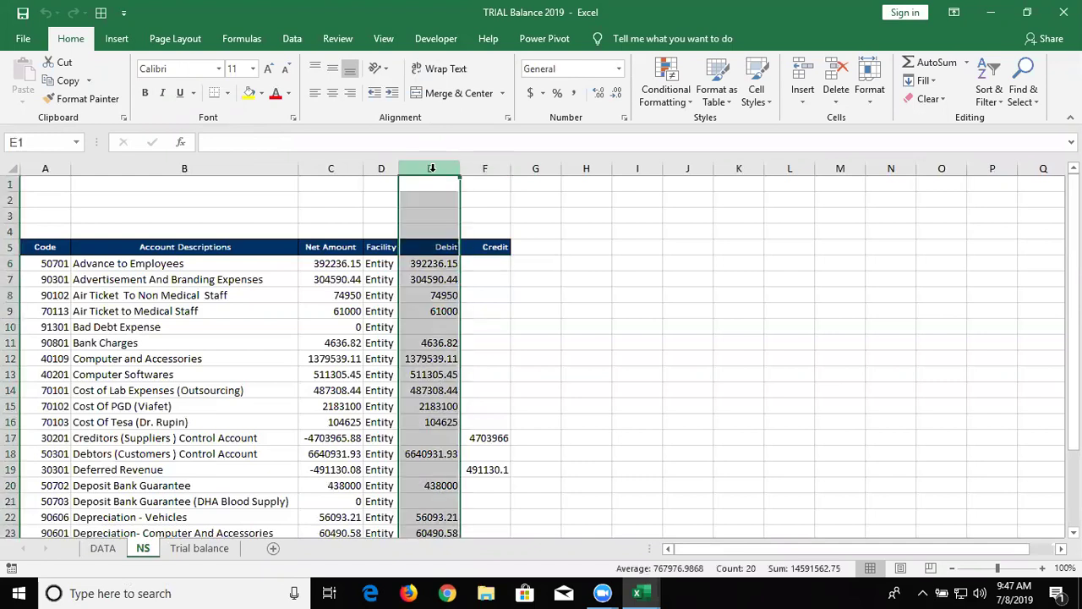
click(316, 437)
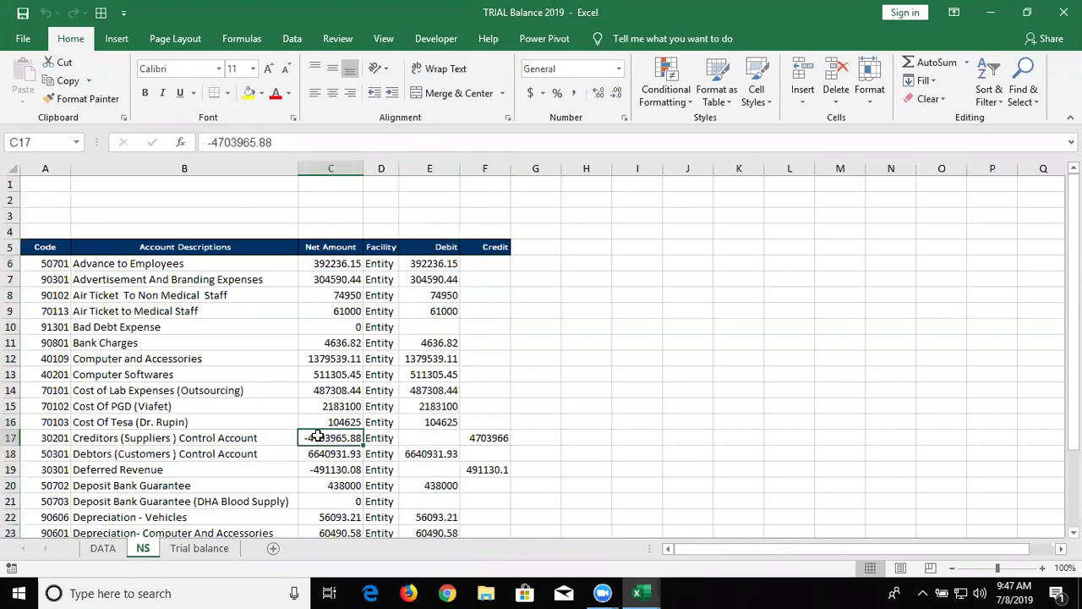
click(494, 439)
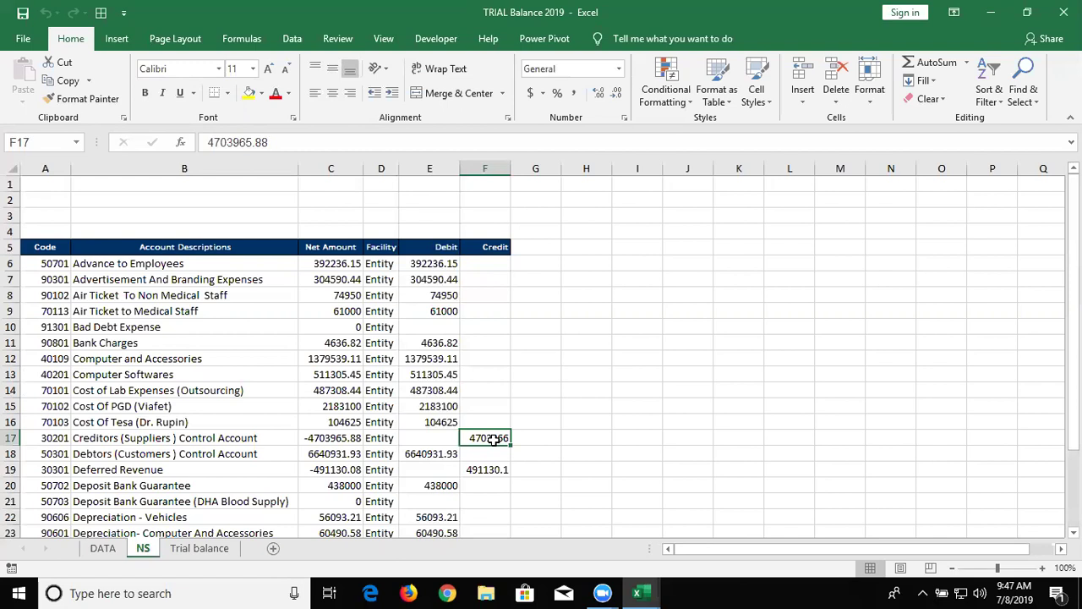
key(Left)
key(Left)
key(Left)
key(Left)
key(Right)
key(Right)
key(Right)
key(Right)
key(Right)
key(Left)
key(Home)
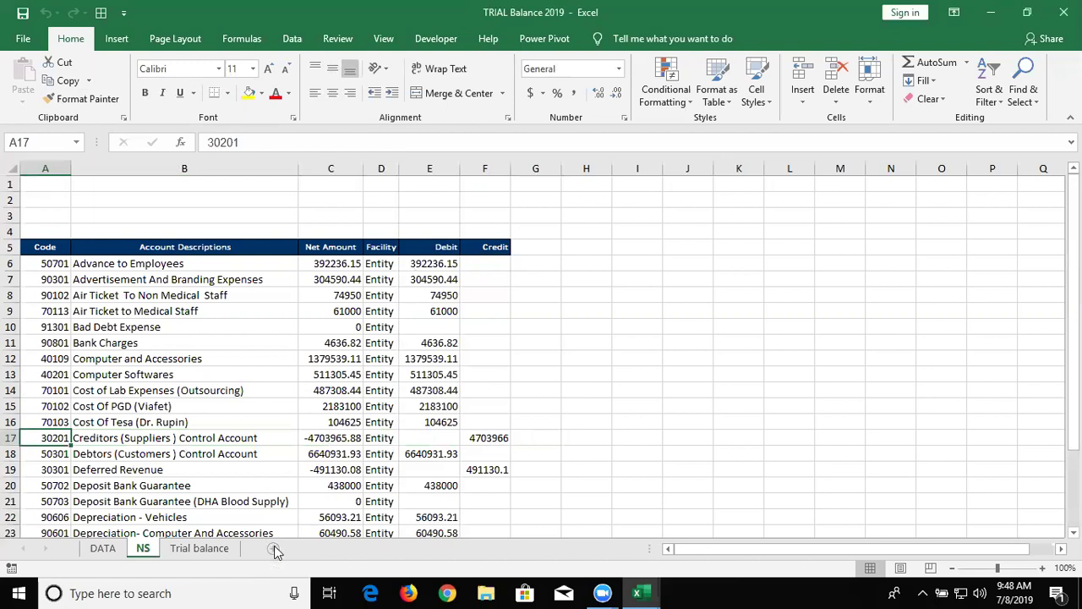
Step: Add a new blank worksheet after NS and name it TB
click(275, 550)
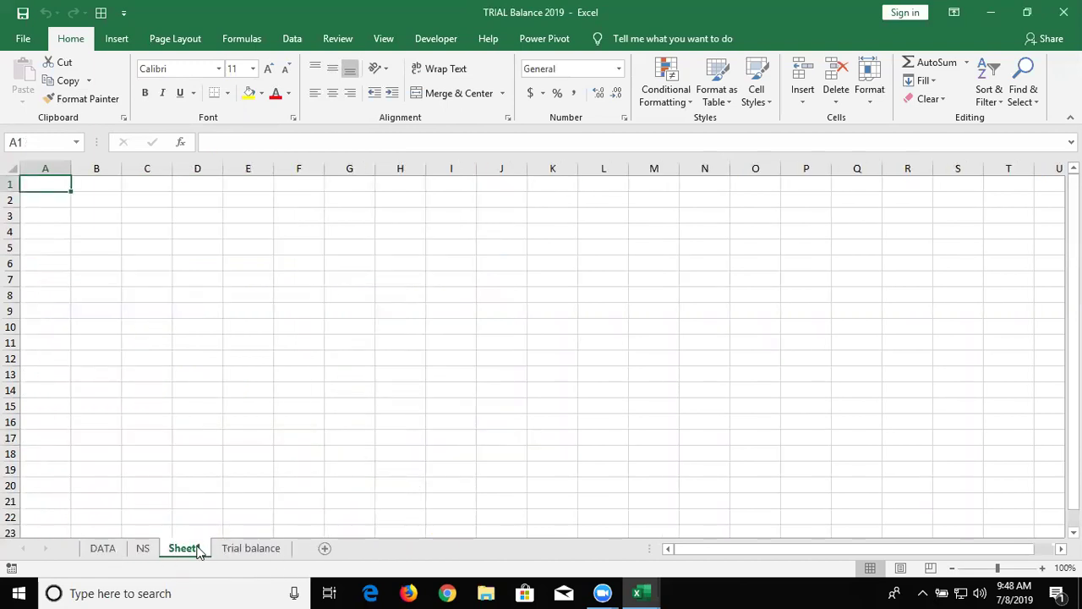
double_click(197, 548)
text(TB)
key(Return)
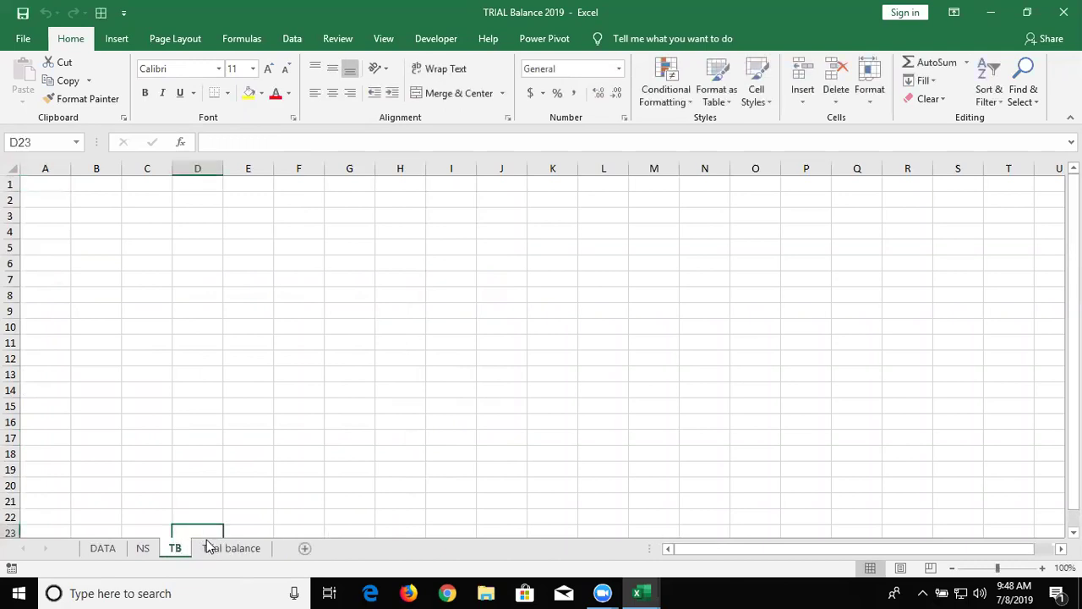
Step: Copy the Trial balance header row A4:F4, Code through Credit
click(216, 548)
click(78, 217)
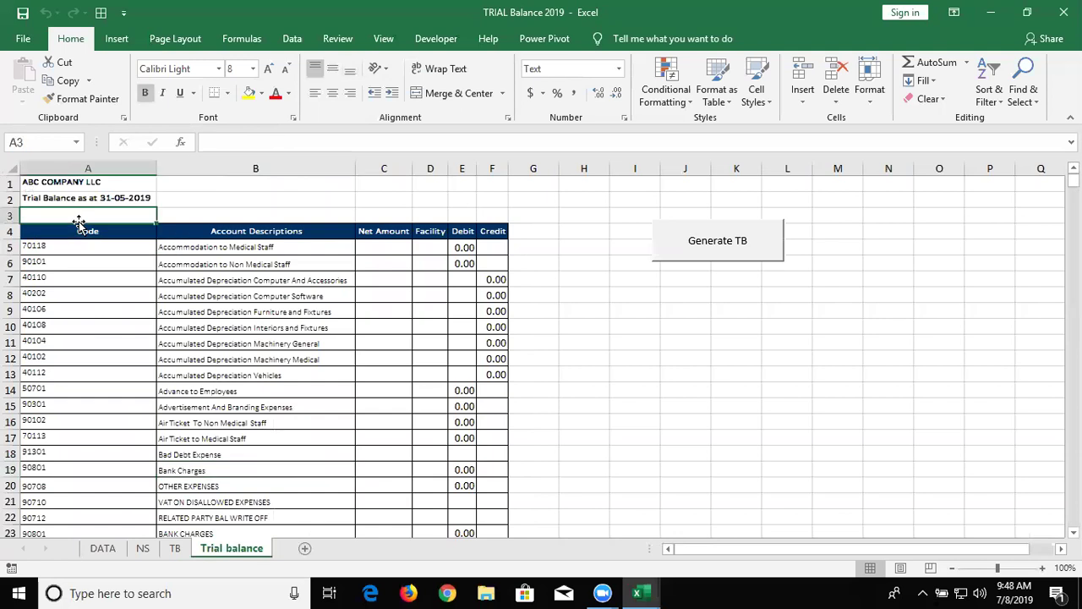
click(79, 226)
key(ctrl+shift+Right)
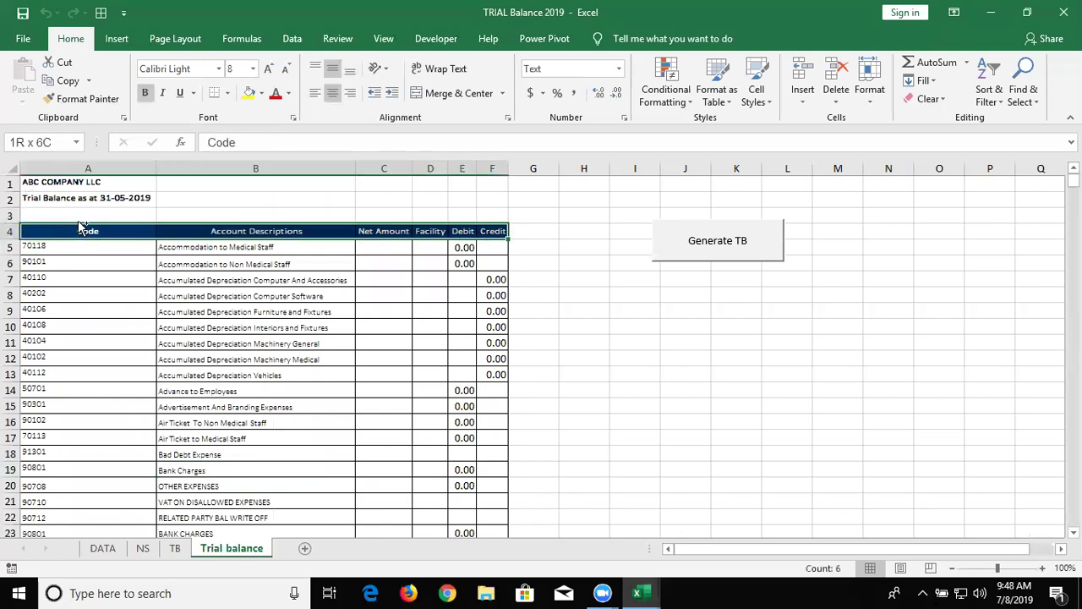
key(ctrl+c)
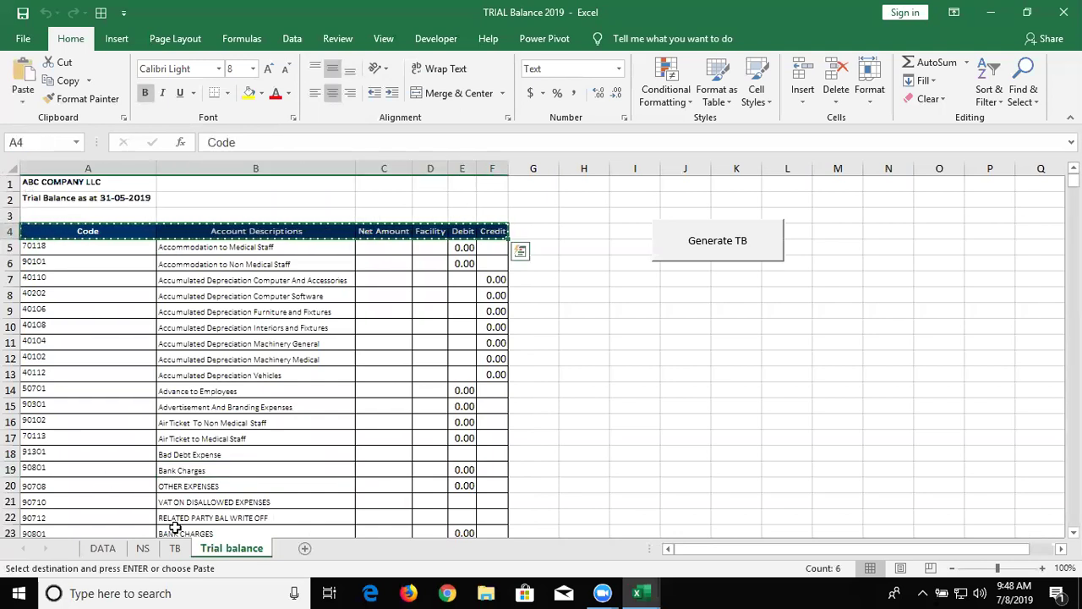
Step: Paste the copied header row into cell A4 of the TB sheet
click(175, 548)
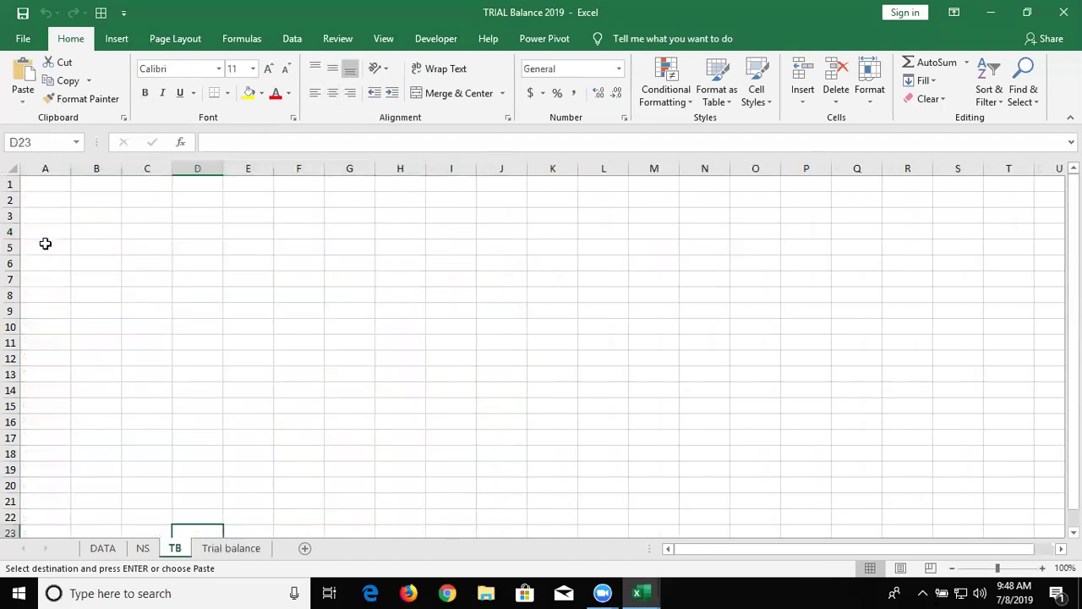
click(39, 233)
key(ctrl+v)
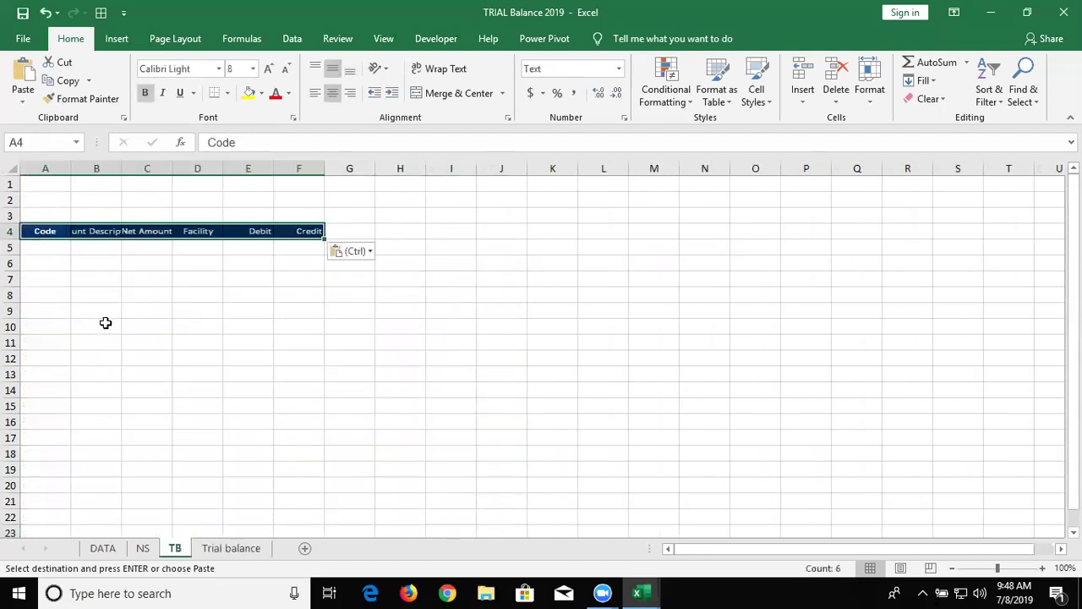
Step: Copy the company name and title from Trial balance A1:A2 into TB cell A1
click(245, 549)
drag(28, 181, 108, 198)
key(ctrl+c)
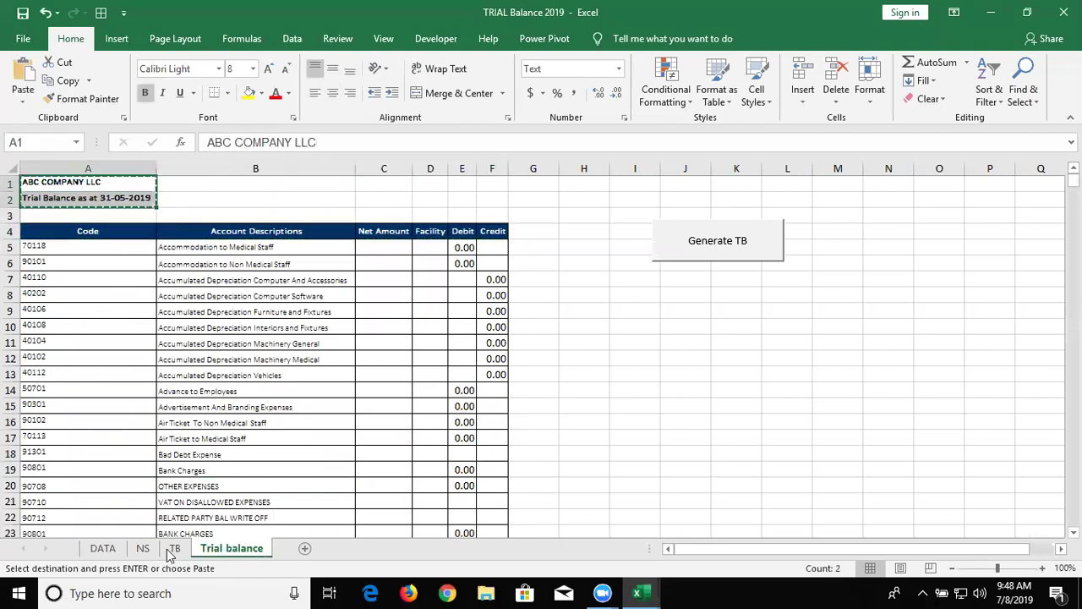
click(175, 548)
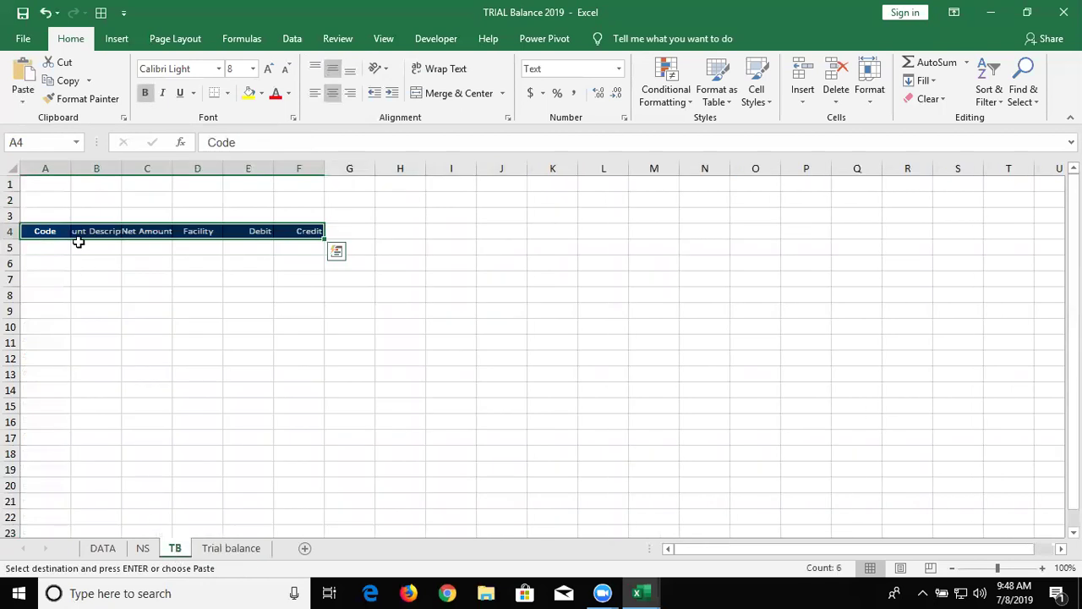
click(50, 186)
key(ctrl+v)
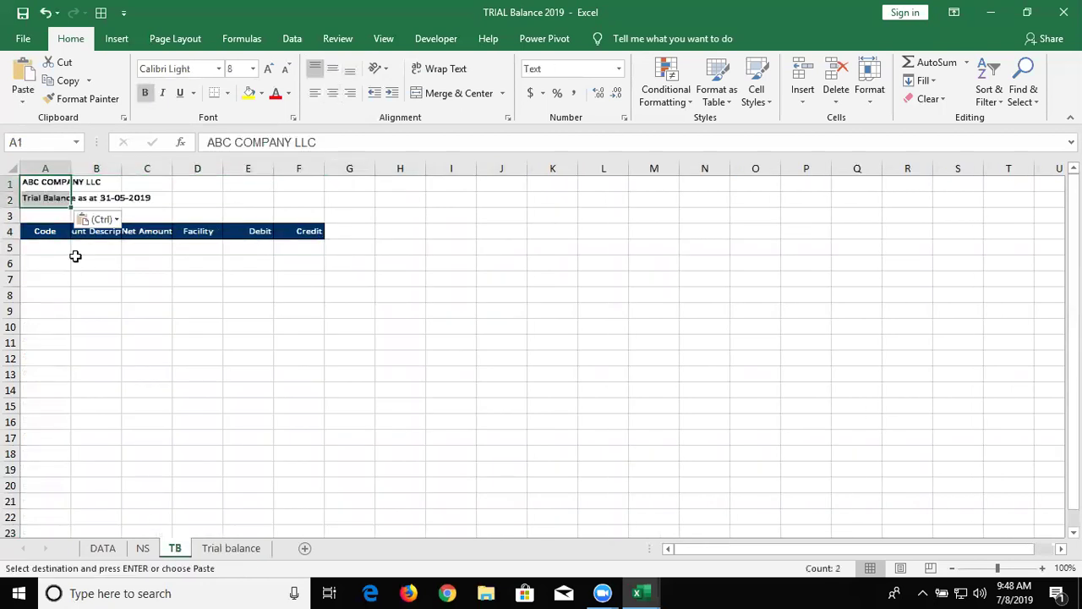
click(80, 275)
key(Escape)
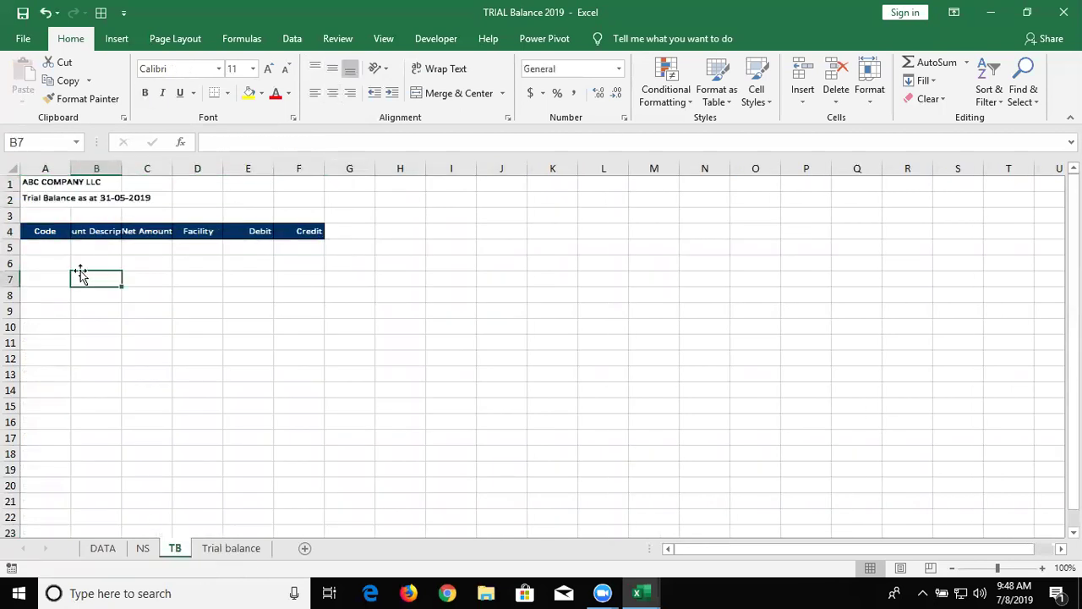
click(453, 46)
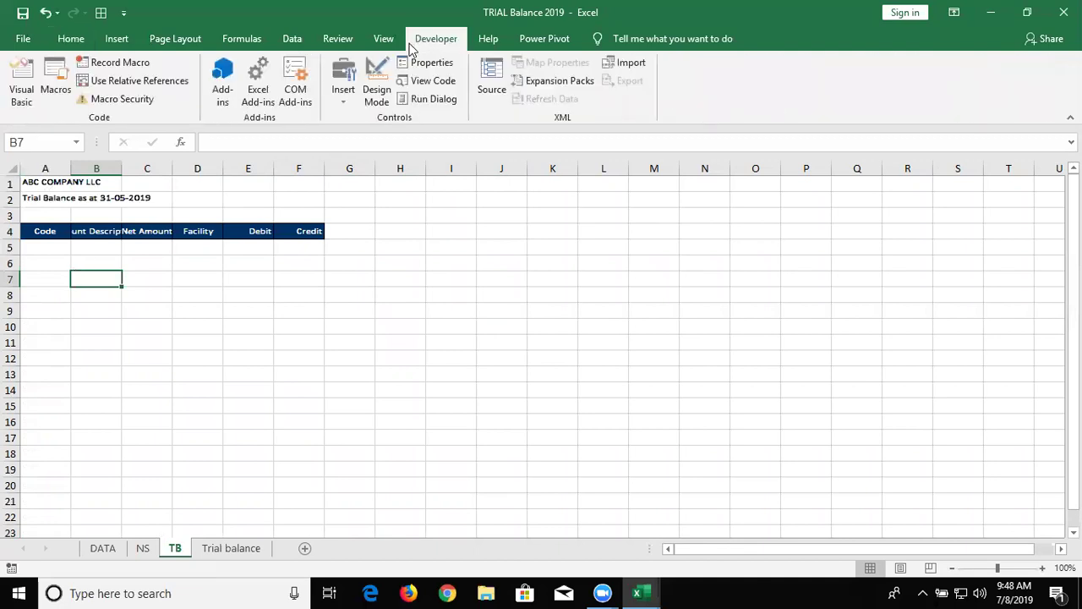
Step: Insert Module2 in the VBA editor and declare an empty Sub DataC() procedure
click(17, 97)
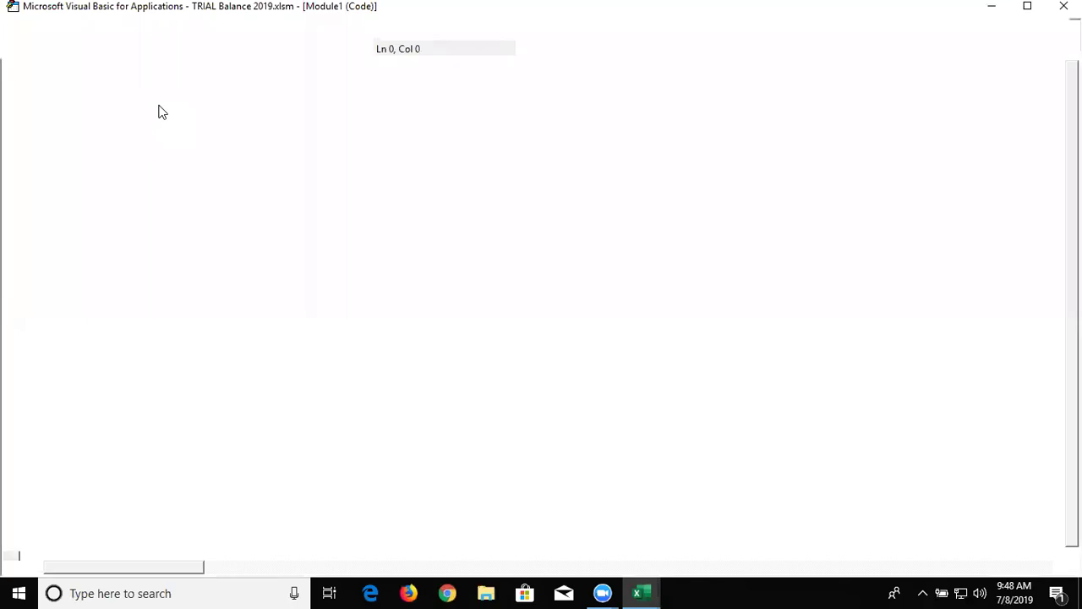
click(128, 27)
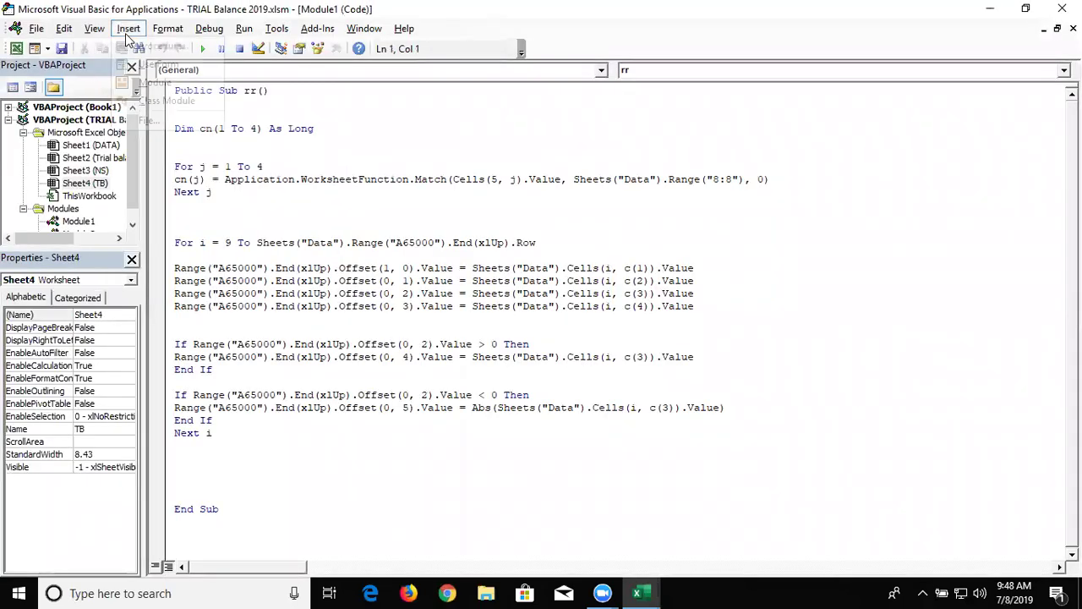
click(154, 84)
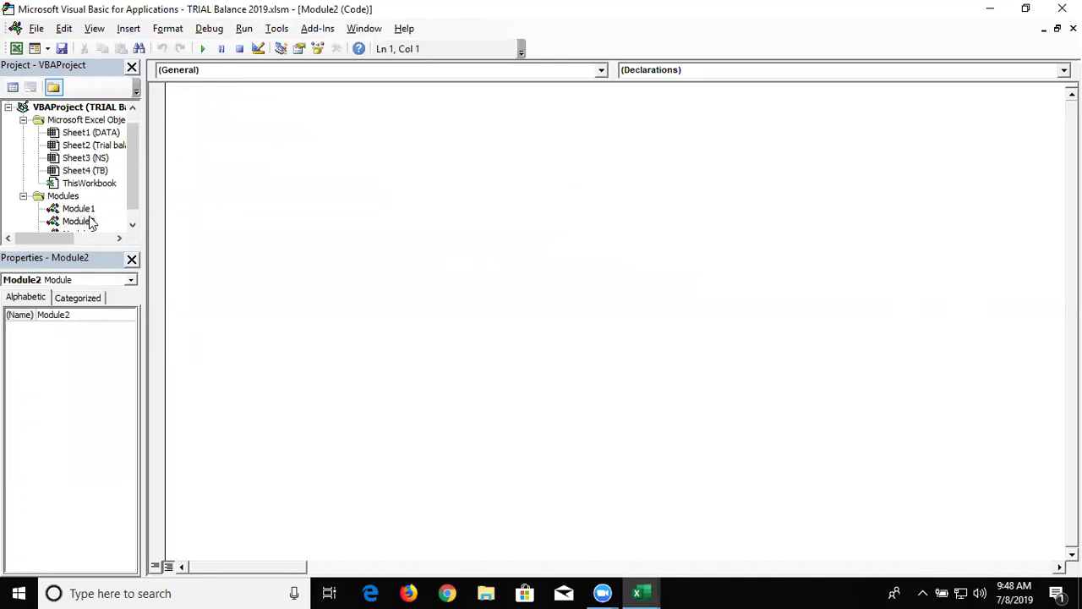
text(sub rr)
text(r)
key(BackSpace)
key(BackSpace)
key(BackSpace)
text(Data)
text(C())
key(Return)
key(Return)
key(Return)
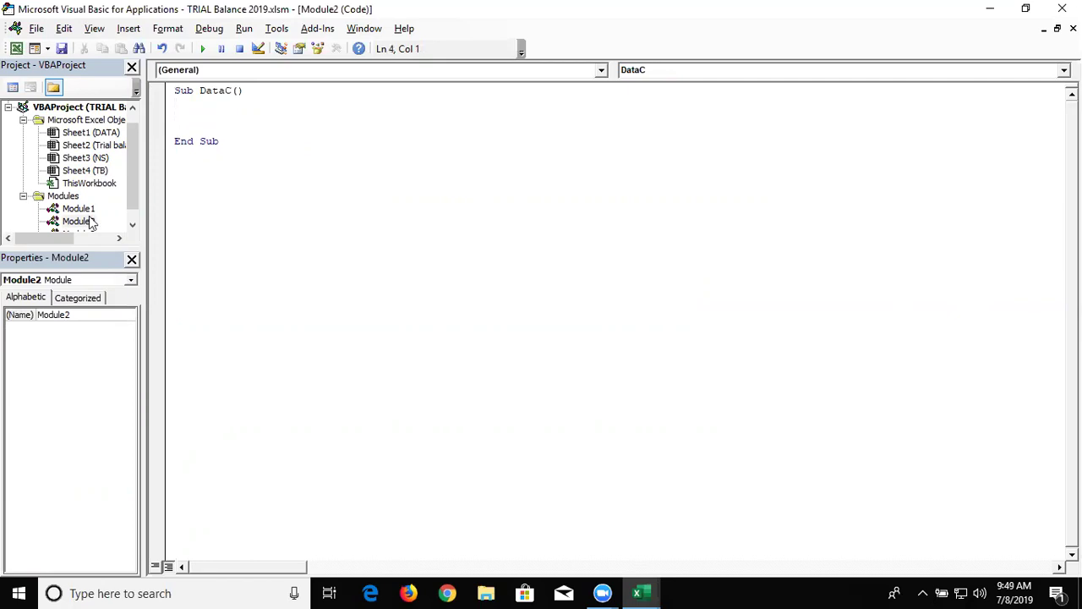
key(alt+F11)
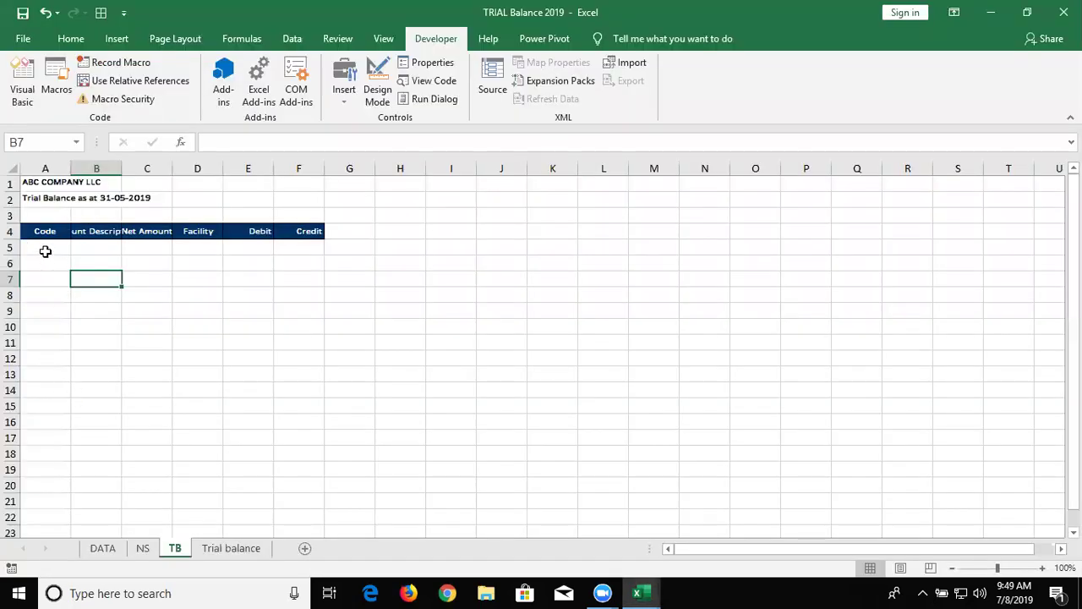
Step: Check the DATA sheet's row-8 headings, starting from Code in A8
click(44, 232)
click(103, 547)
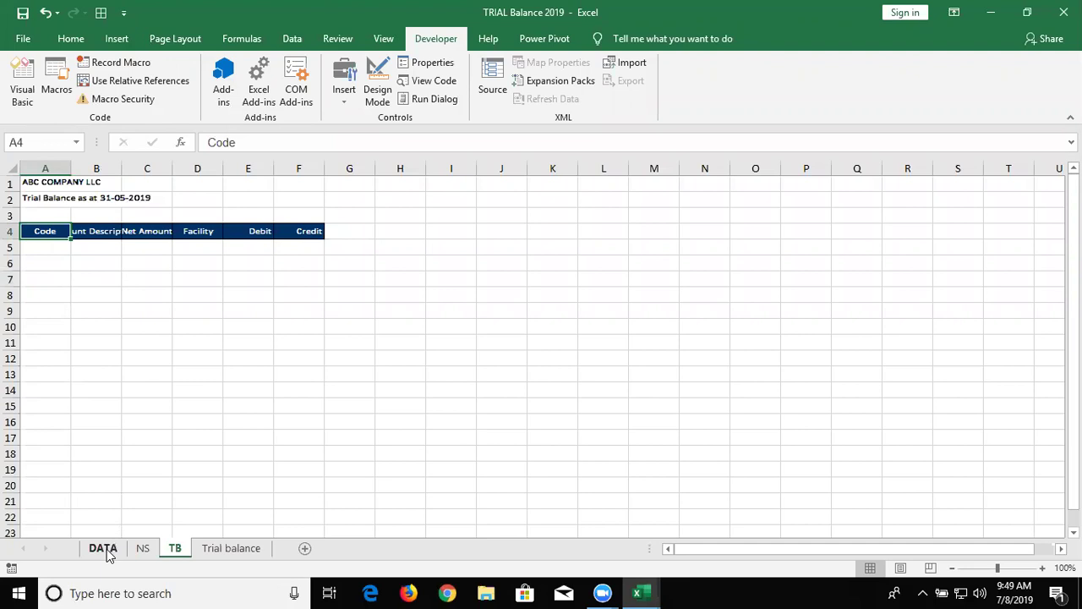
click(40, 188)
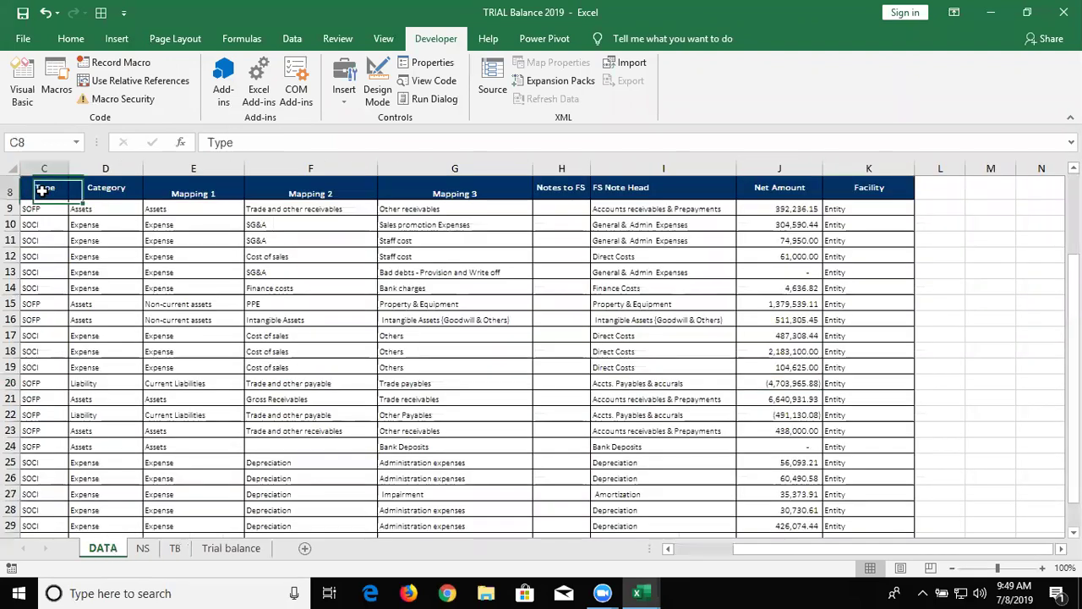
key(Home)
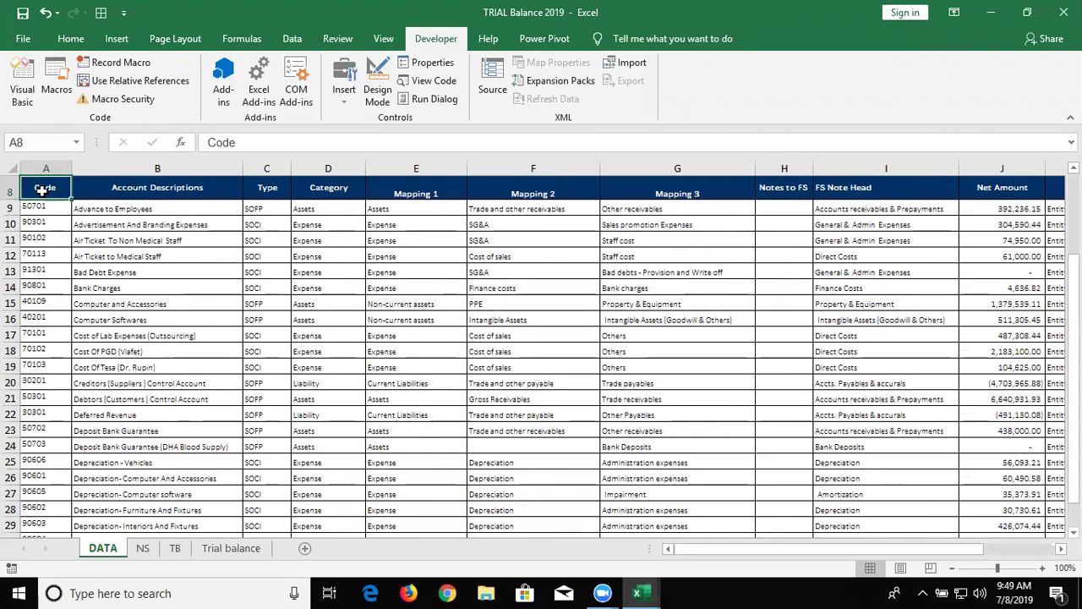
Step: Autofit TB columns B and C to the Account Descriptions and Net Amount headings
click(175, 548)
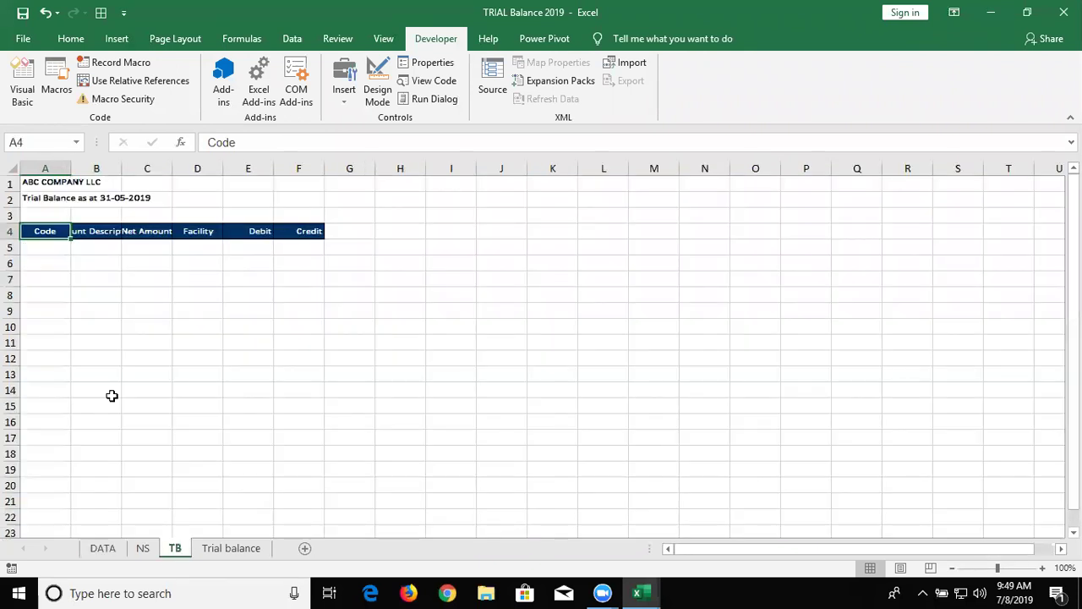
double_click(122, 168)
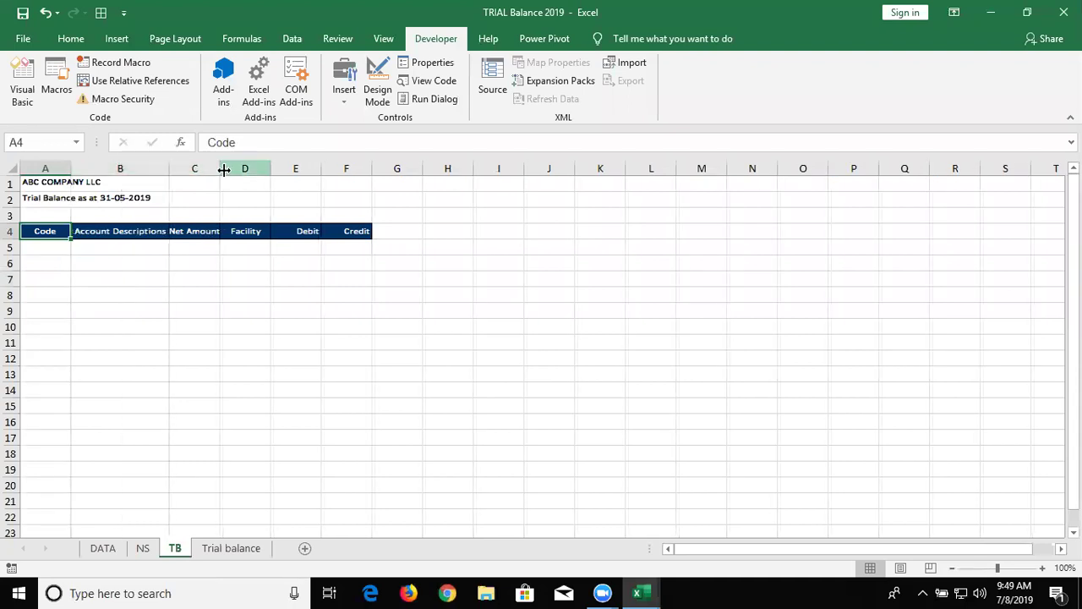
double_click(220, 169)
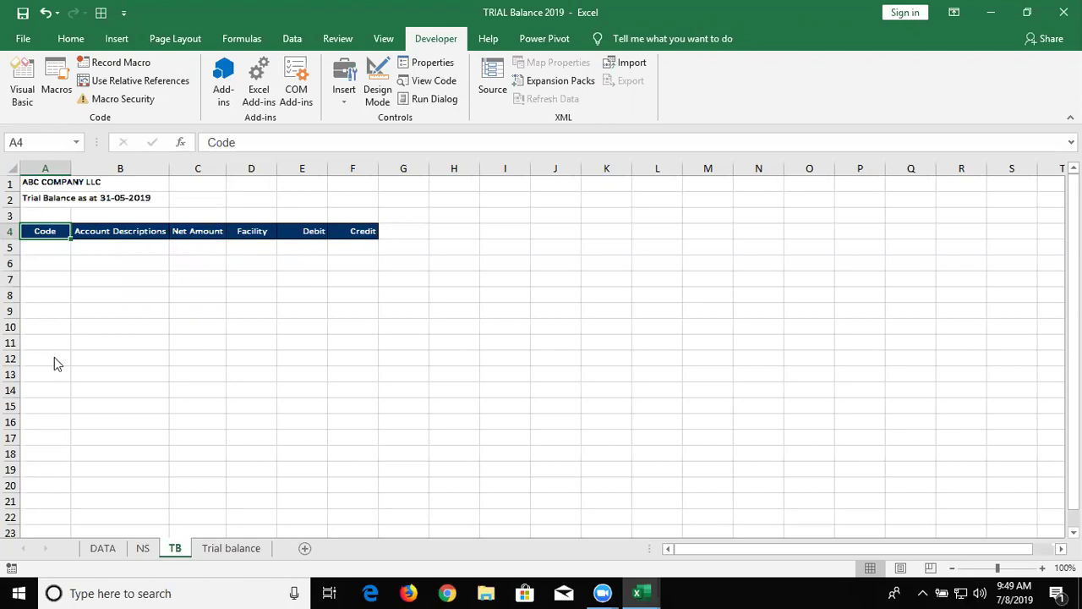
Step: Start a For j = 1 To 4 loop in DataC, checking the TB header span for the bound
key(alt+F11)
key(Return)
key(Up)
text(for j = 1 to)
key(alt+F11)
key(ctrl+c)
key(Escape)
key(ctrl+shift+Right)
key(alt+F11)
key(alt+F11)
key(shift+Left)
key(shift+Left)
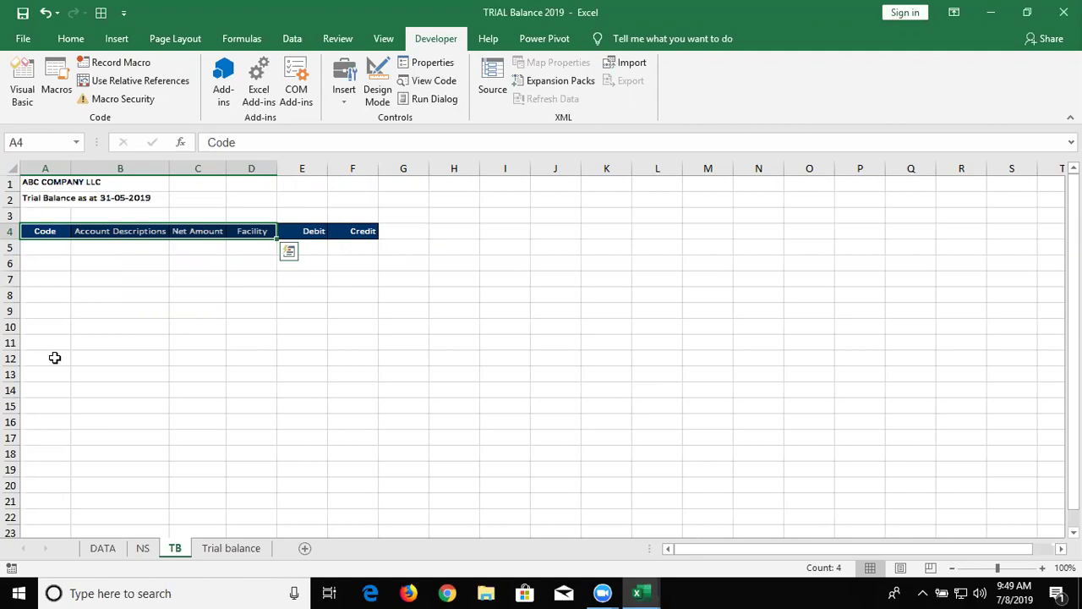
key(alt+F11)
text(4)
key(Return)
key(Return)
Step: Close the loop with Next j and declare dt(1 To 4) As Long in DataC
text(next )
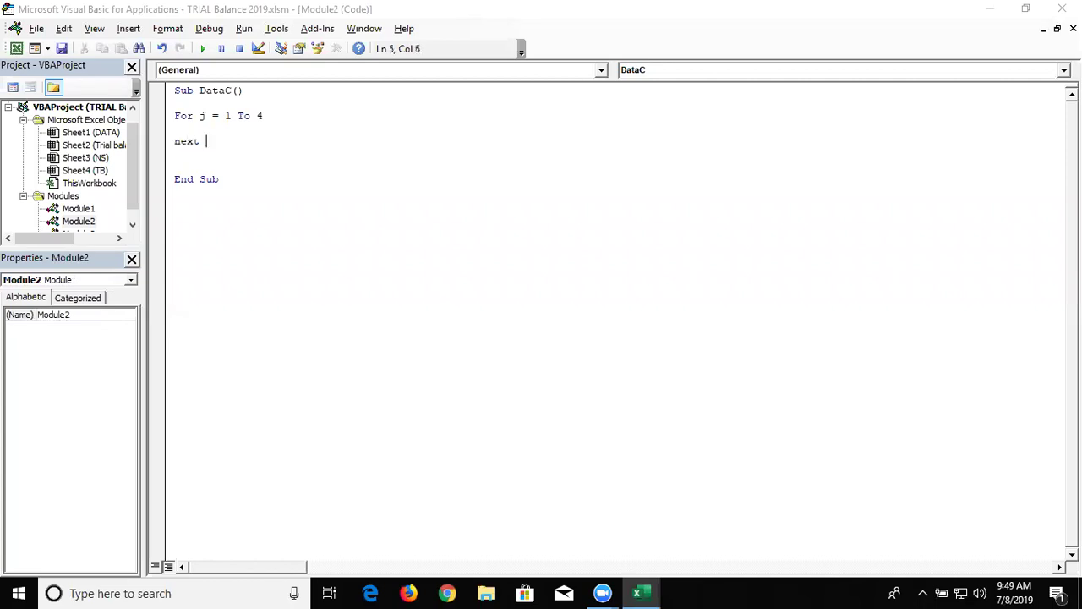
text(j)
click(245, 90)
key(Return)
key(Return)
text(dim )
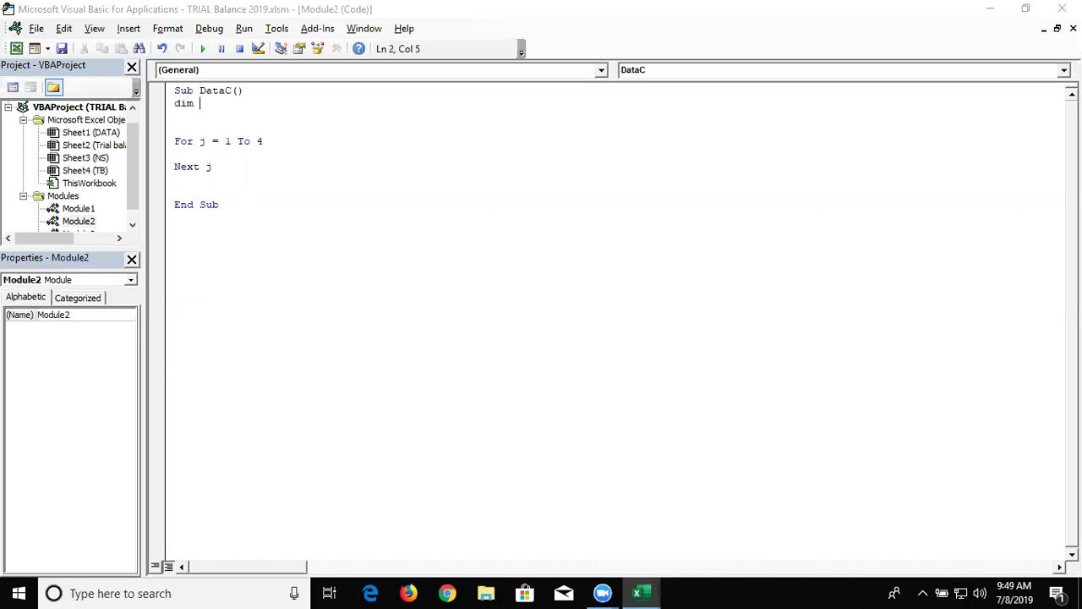
text(dt(1 to 4) )
text(as long)
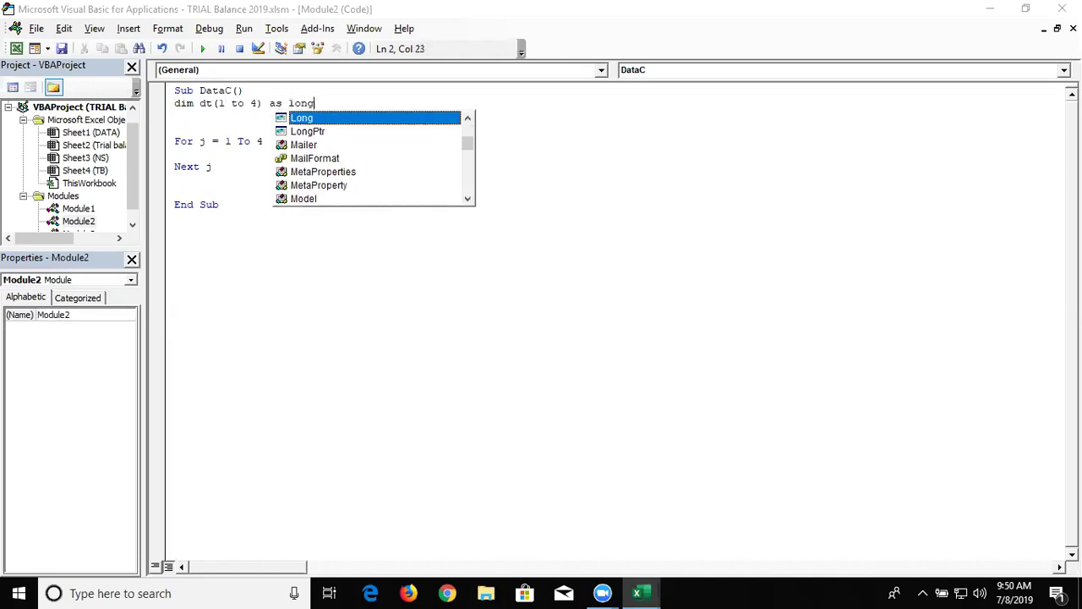
key(Tab)
Step: Inside the loop, begin dt(j) = Application.WorksheetFunction.Match(Cells(4, j).Value, Sheets("Data").Range(
click(199, 158)
key(Return)
key(Return)
key(Up)
text(dt()
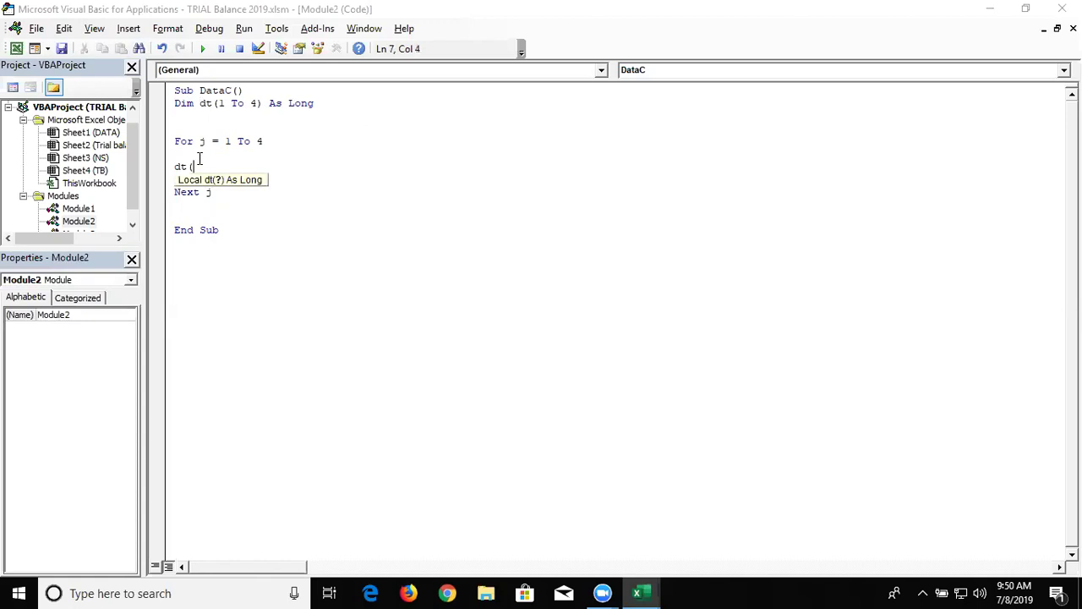
text(j)
text()=application)
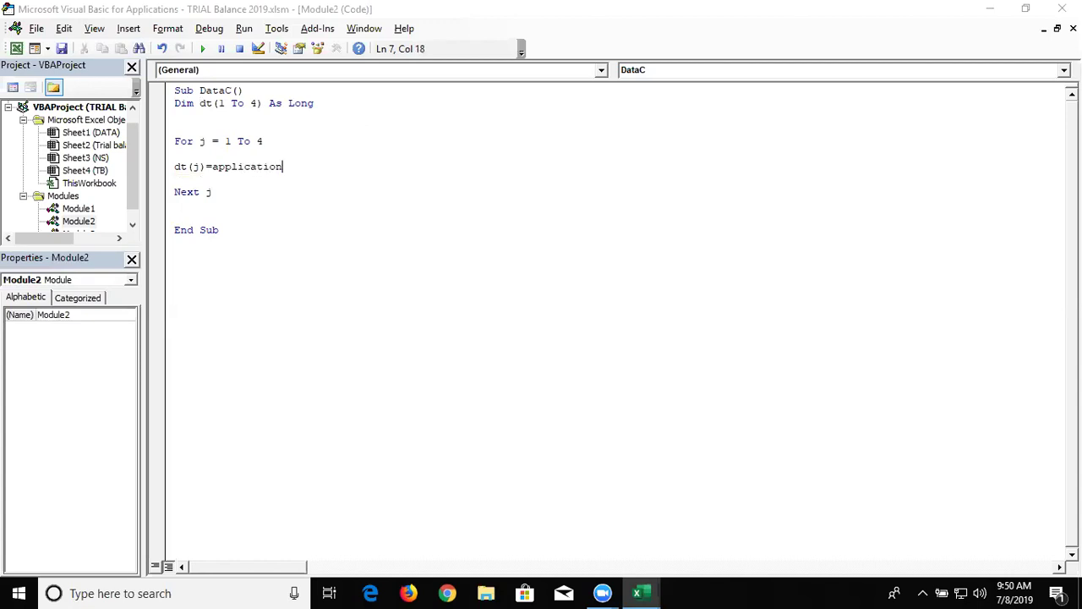
text(.wo)
key(Down)
key(Tab)
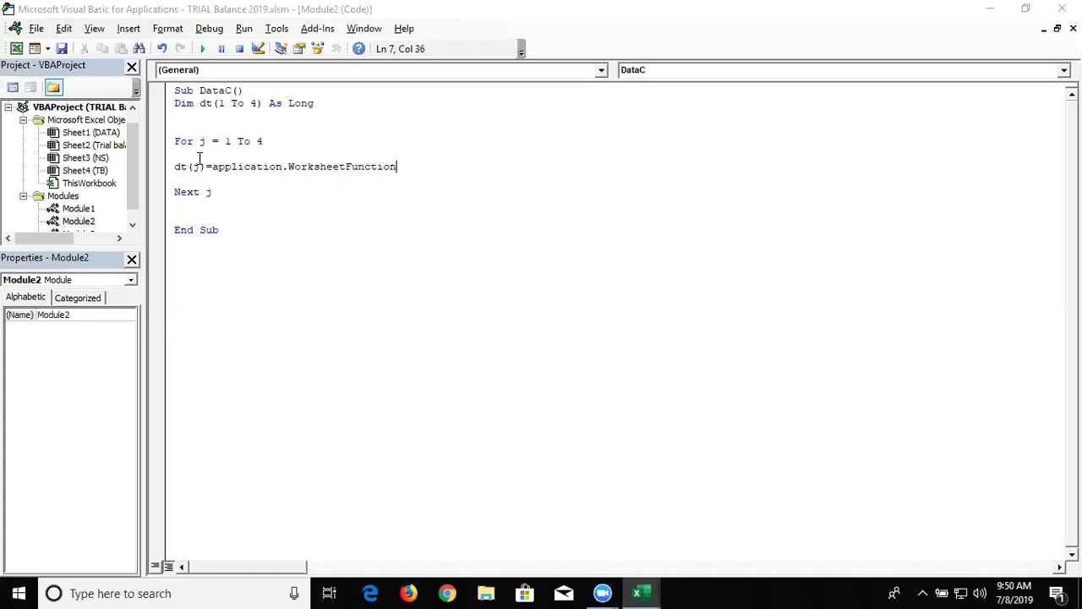
text(.ma)
key(Tab)
text(()
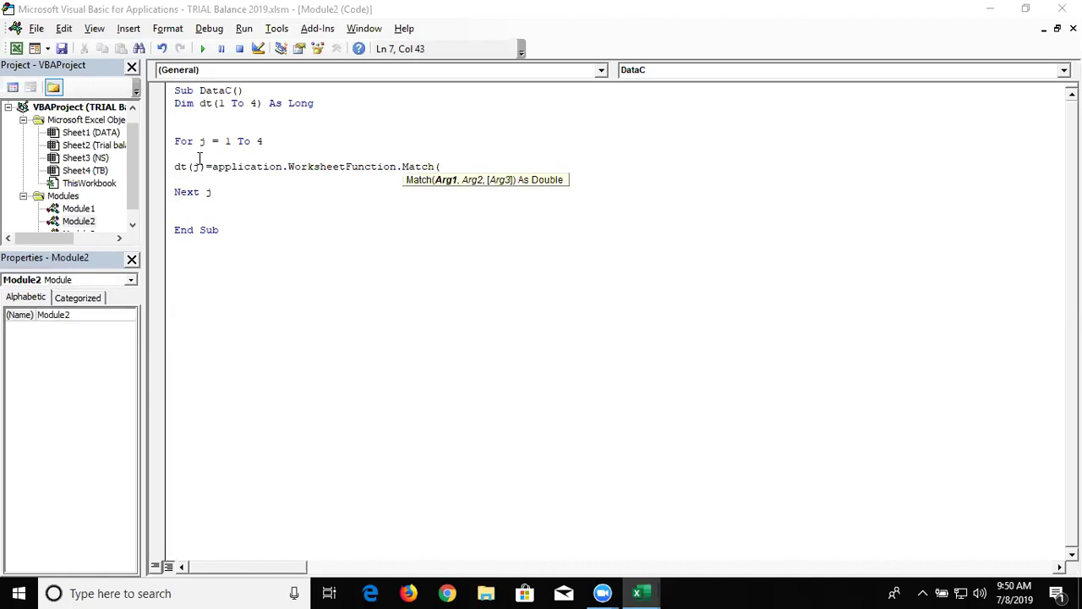
text(c)
key(BackSpace)
text(ce)
key(BackSpace)
key(BackSpace)
text(cells()
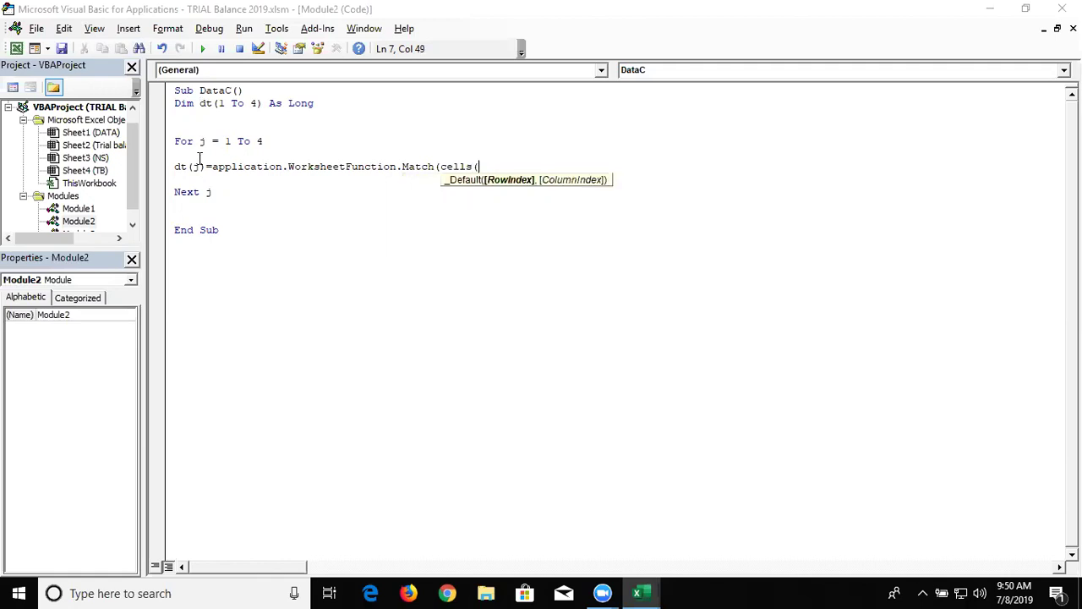
text(4,)
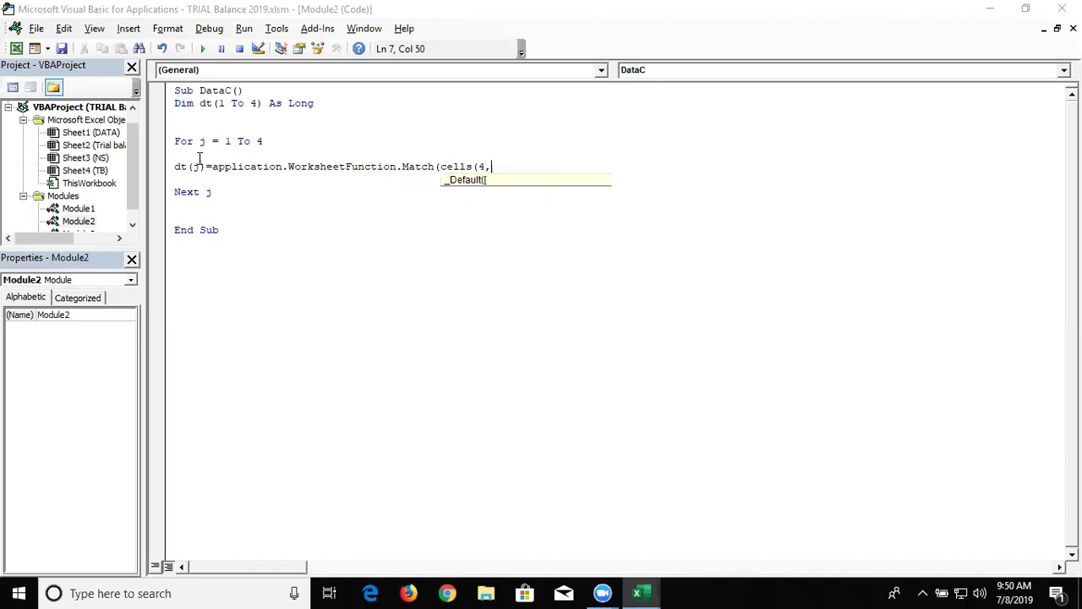
text(j))
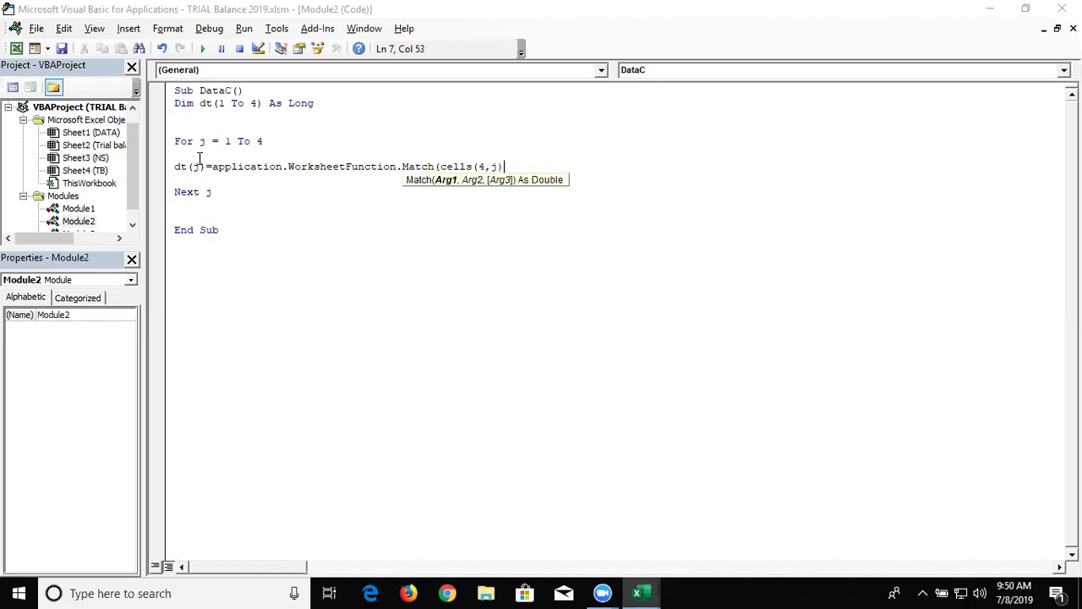
text(.value )
text(, )
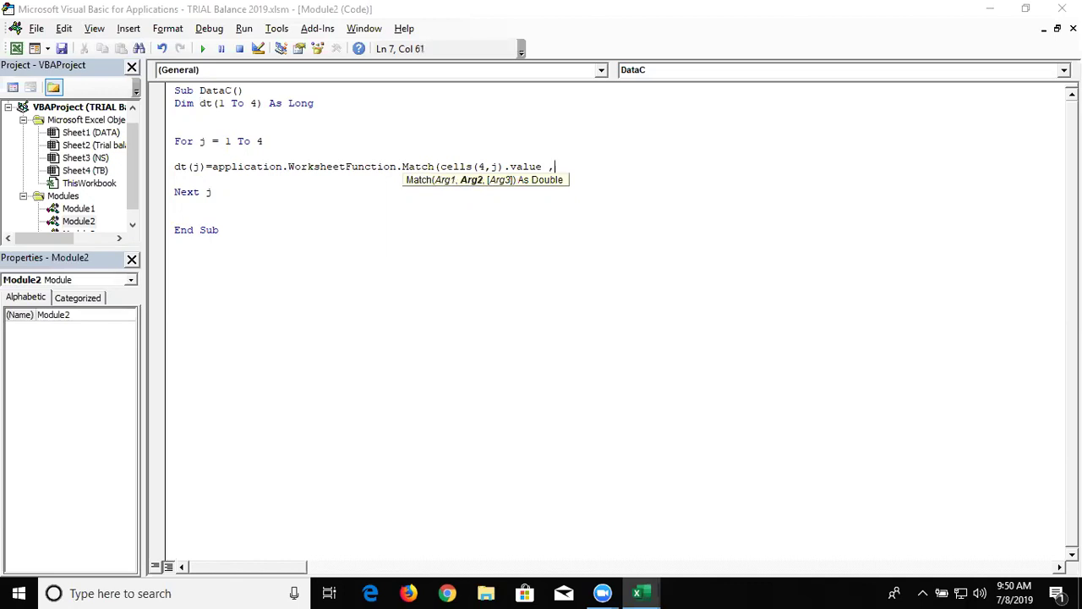
text(sheets)
text(("Data").range)
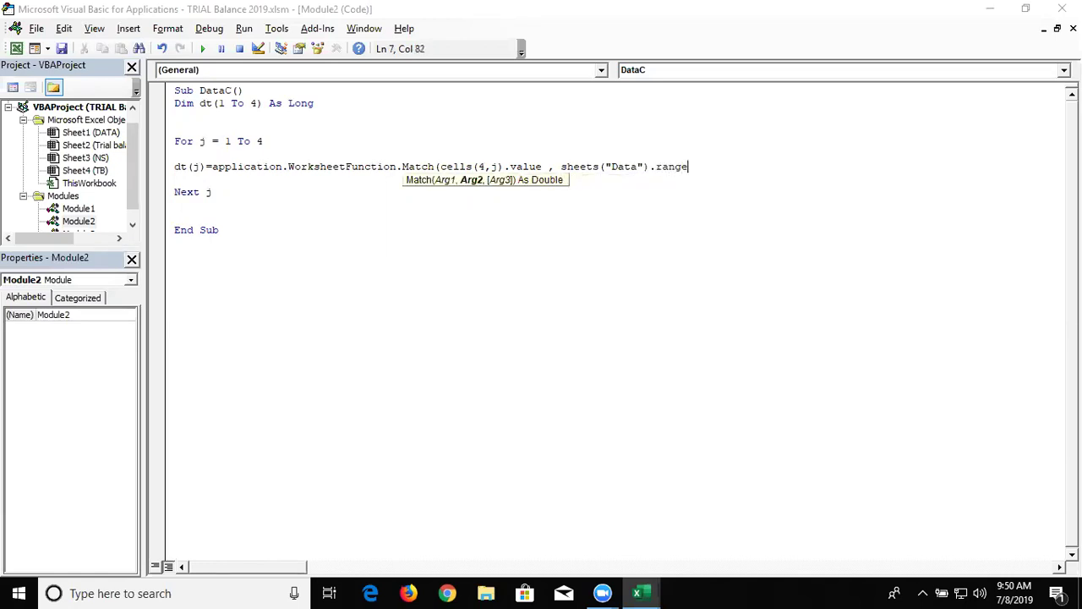
text(()
Step: Check the DATA sheet's header row 8 in Excel
key(alt+F11)
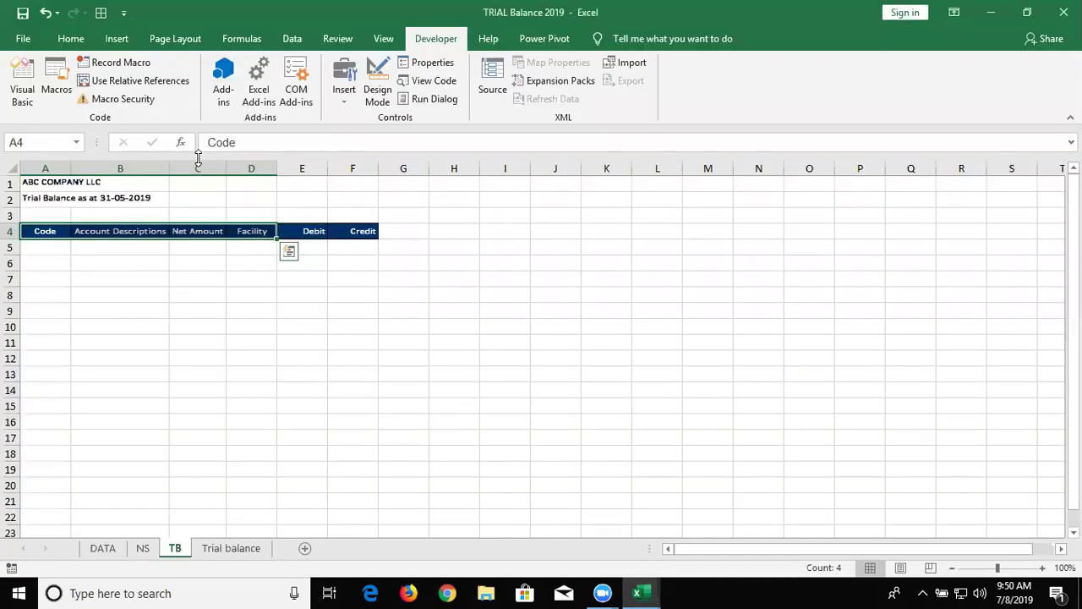
click(105, 548)
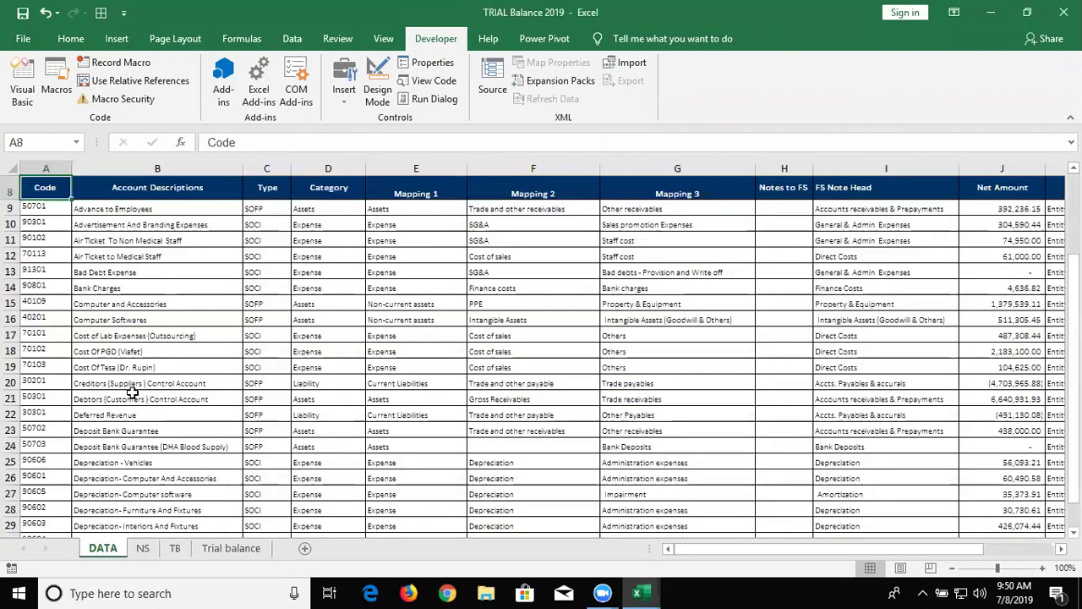
scroll(132, 393, up, 2)
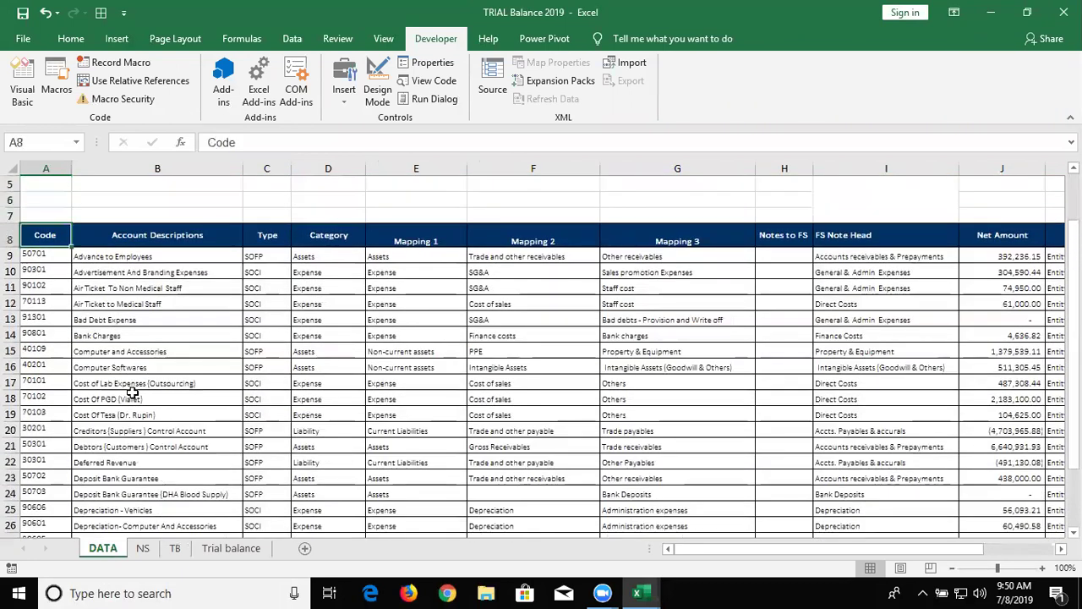
Step: Finish the Match line with Range("8:8") and exact-match type 0, clearing a compile error
key(alt+F11)
text("Data").range()
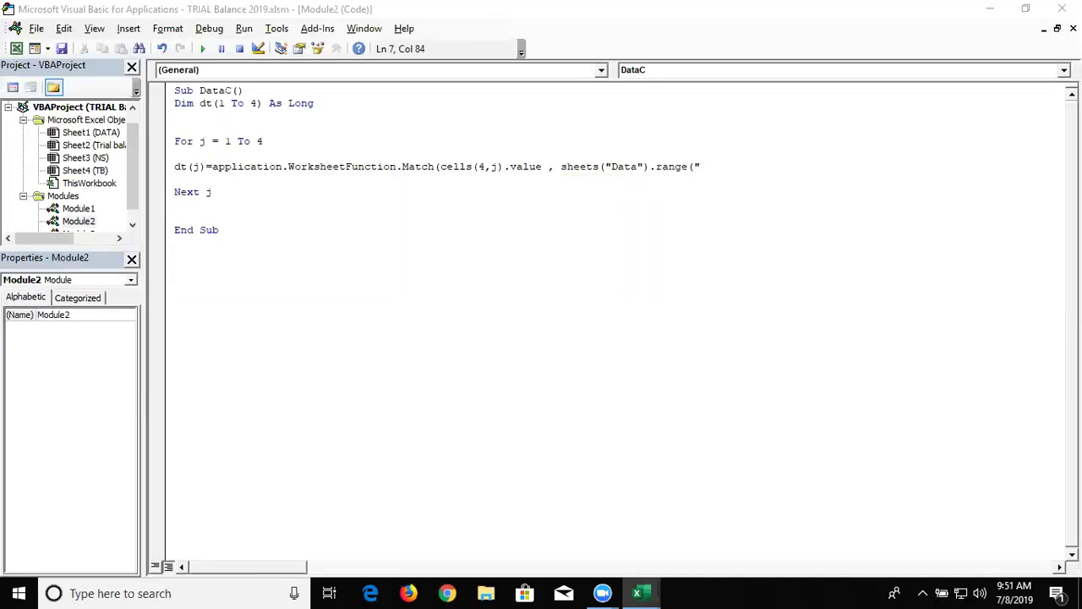
text(8:8)
click(133, 400)
key(Return)
text(")
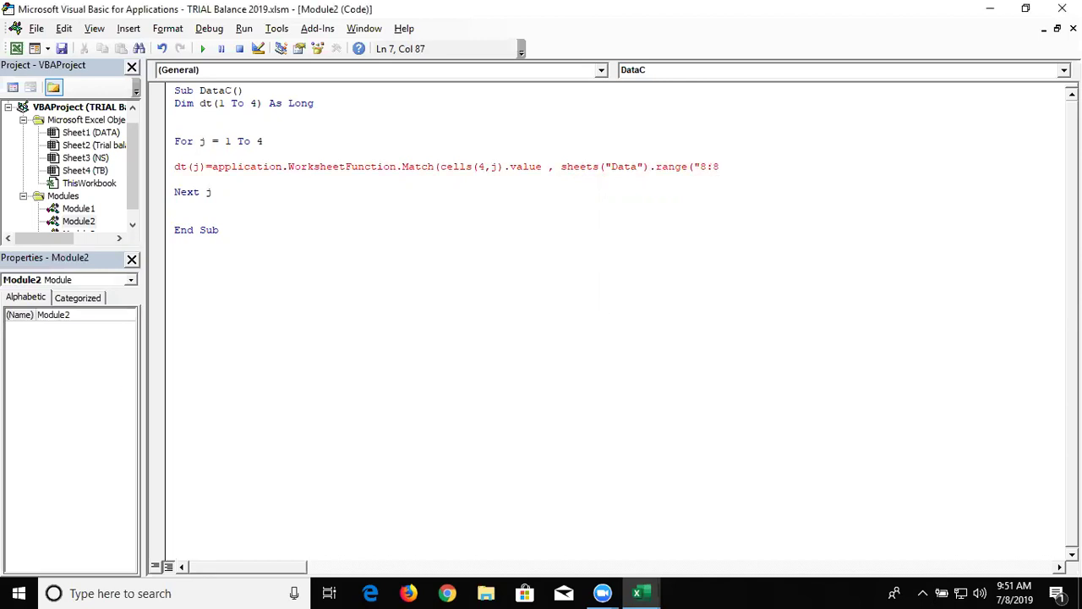
text(),0)
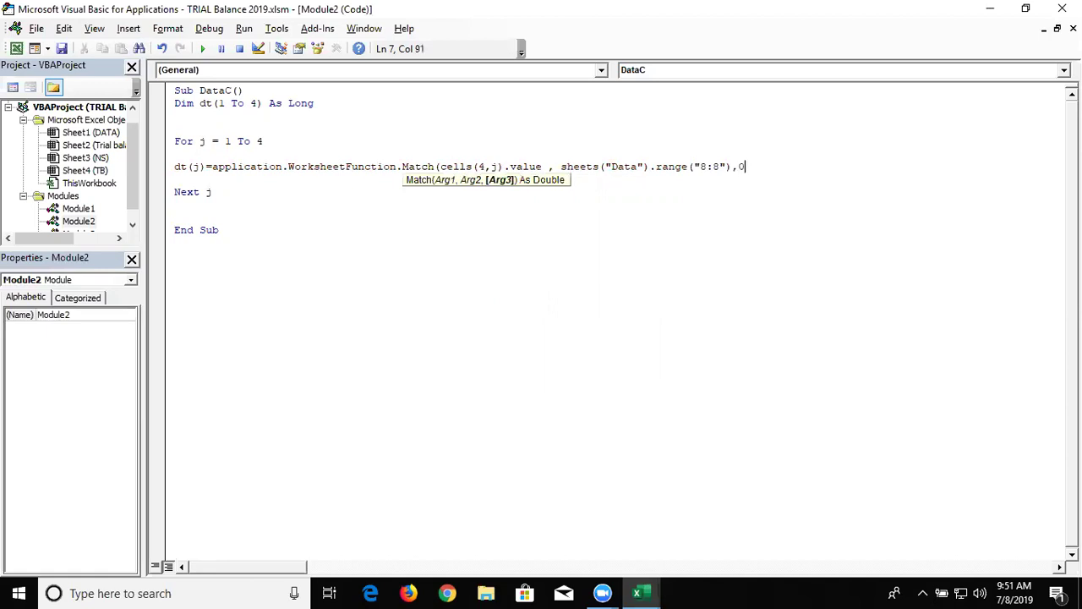
text())
key(Return)
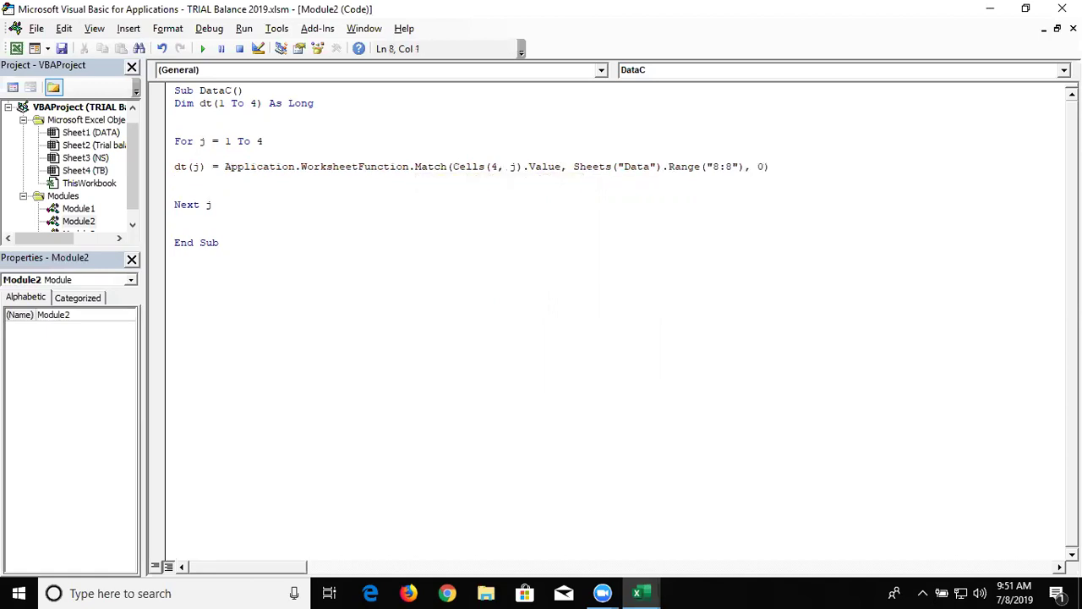
Step: Compare the TB headings with the DATA header row up to Category
key(alt+F11)
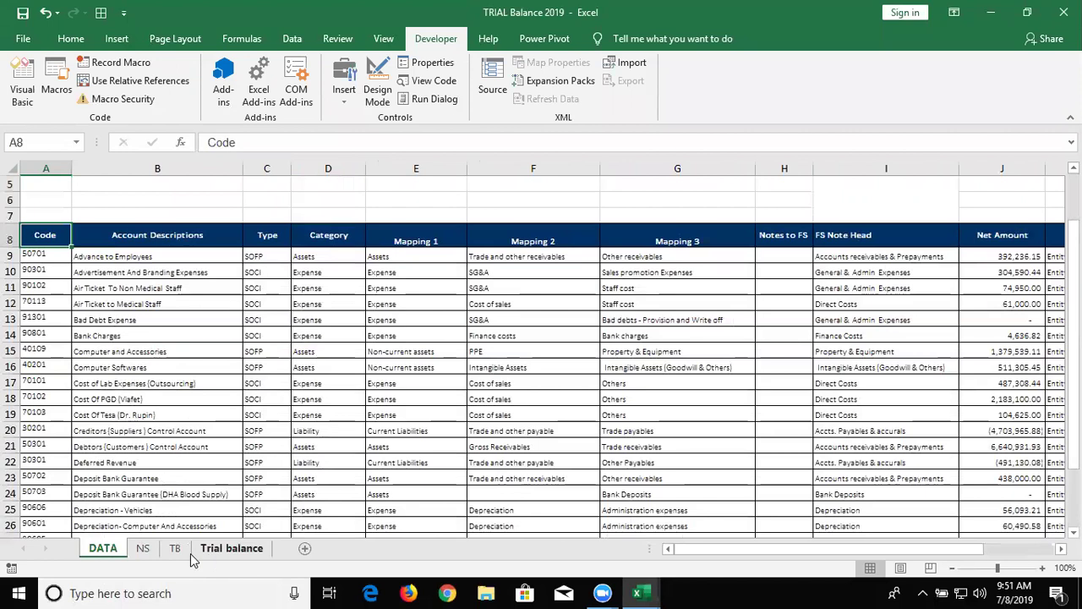
click(182, 551)
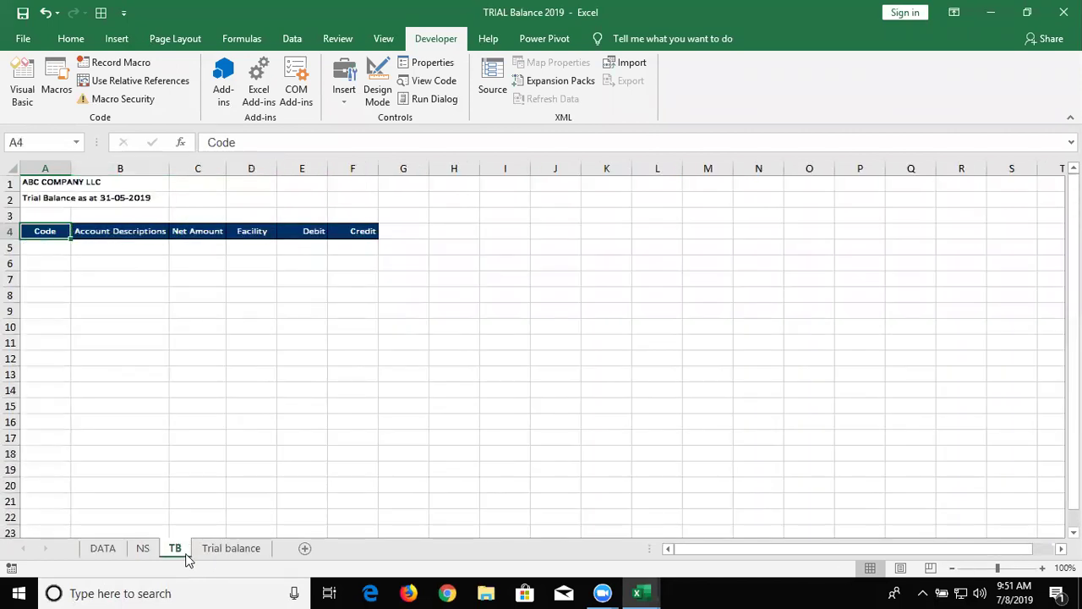
click(105, 555)
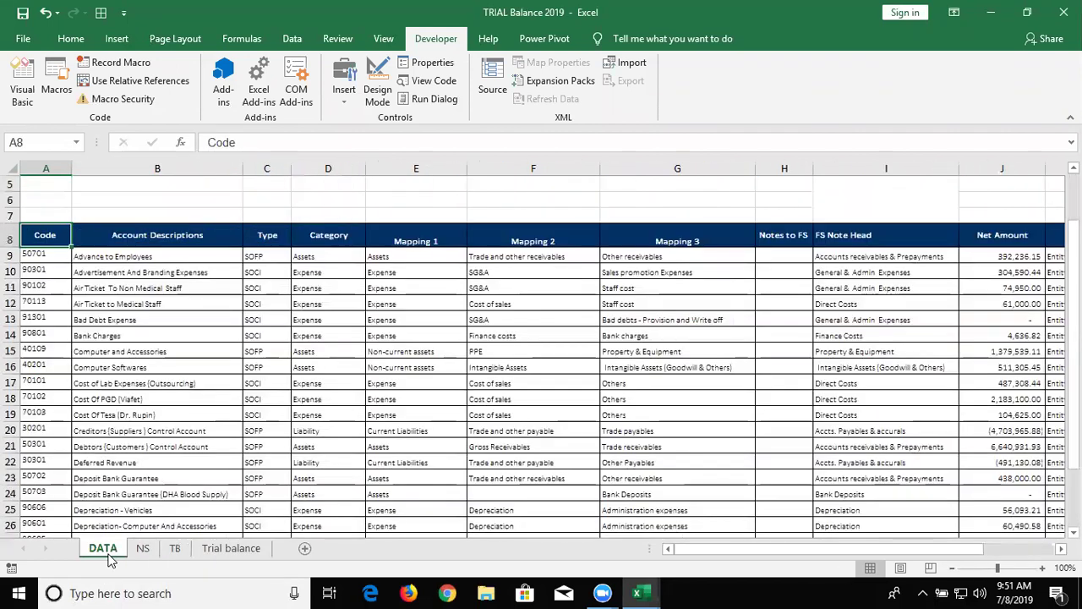
key(Right)
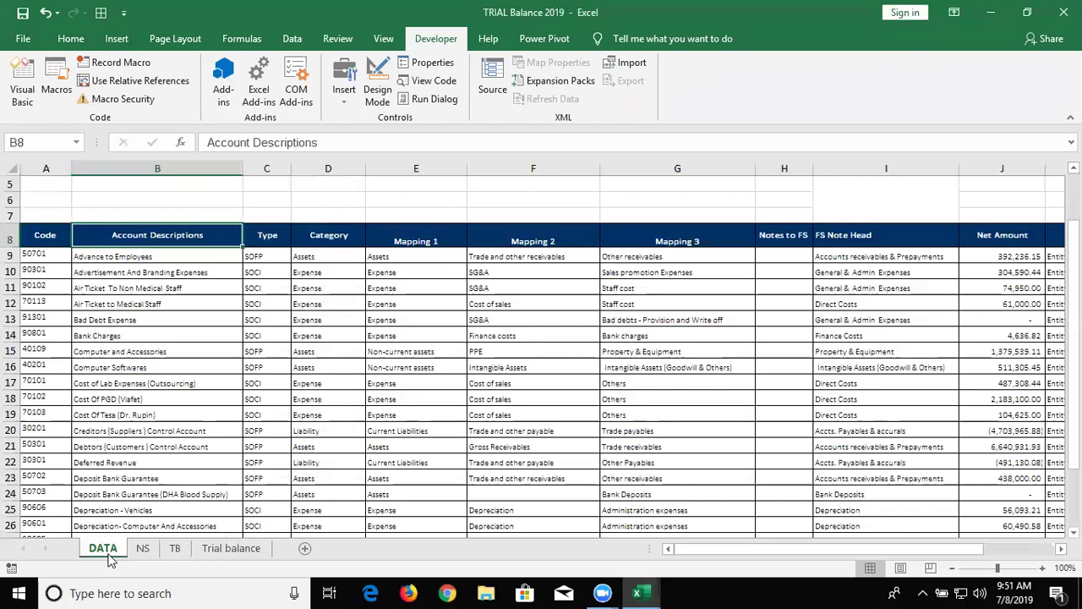
key(Right)
key(Right)
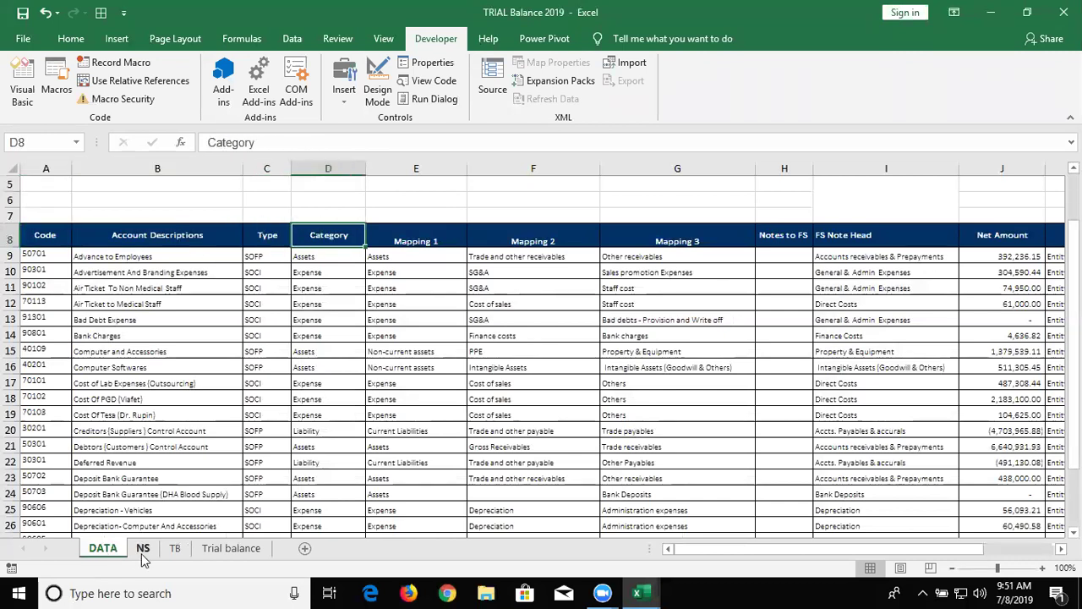
click(177, 548)
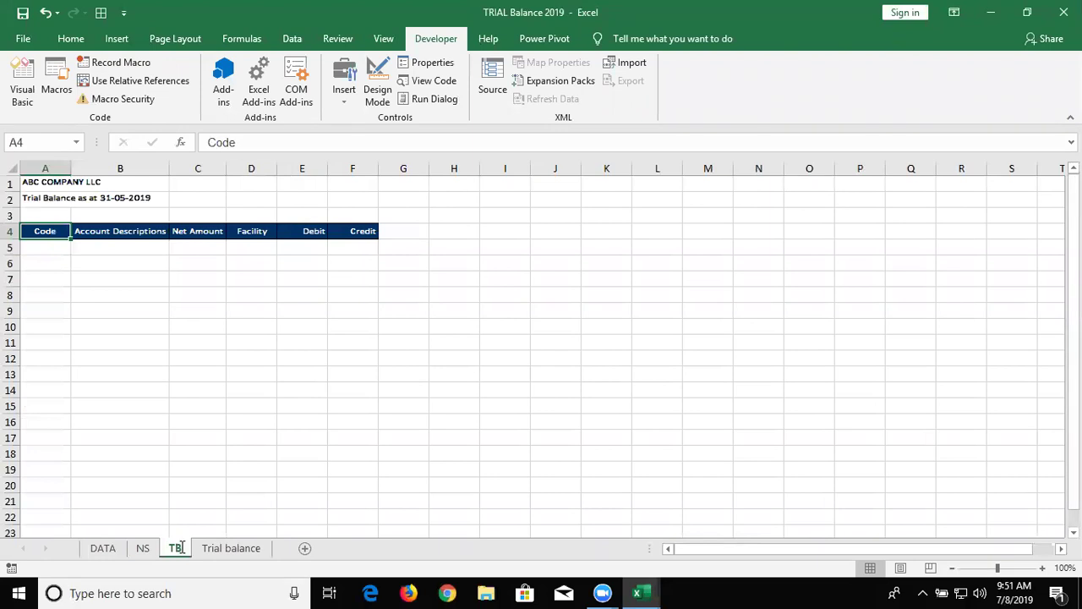
key(alt+F11)
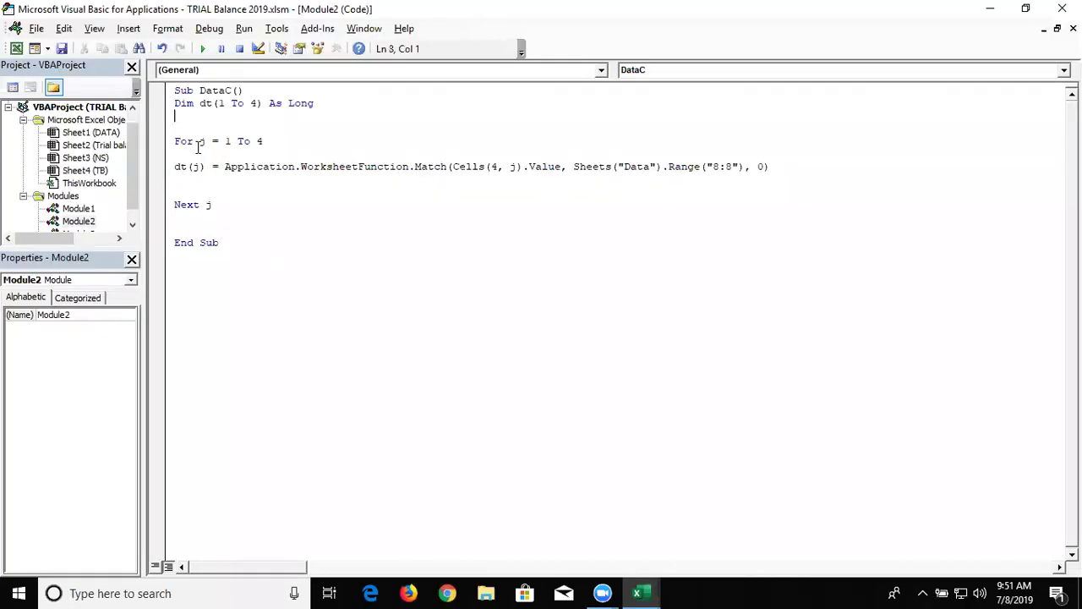
Step: Move through DataC's code and make room below Next j for a new loop
double_click(185, 168)
key(Up)
key(Up)
key(Up)
key(Up)
key(Down)
key(Up)
key(Up)
key(Right)
key(Right)
key(Right)
key(shift+Right)
key(shift+Right)
key(shift+Right)
key(shift+Right)
key(shift+Right)
key(shift+Right)
key(shift+Right)
key(shift+Right)
key(shift+Right)
key(Down)
key(Down)
key(Down)
key(Down)
key(Down)
key(Down)
key(Up)
key(Up)
key(Down)
key(End)
key(Down)
key(Down)
key(Down)
key(End)
key(Down)
key(Return)
key(Return)
key(Return)
key(Up)
Step: Write For i = 8 To Sheets("Data").Range("A65000").End(xlUp).Row below Next j
text(for i = 8 to)
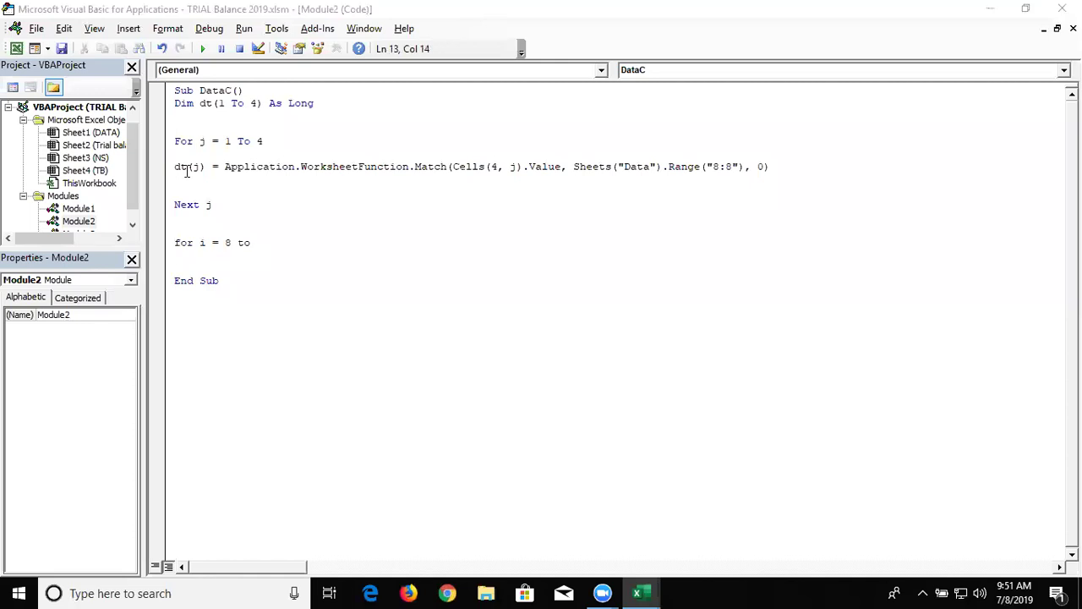
key(super+Tab)
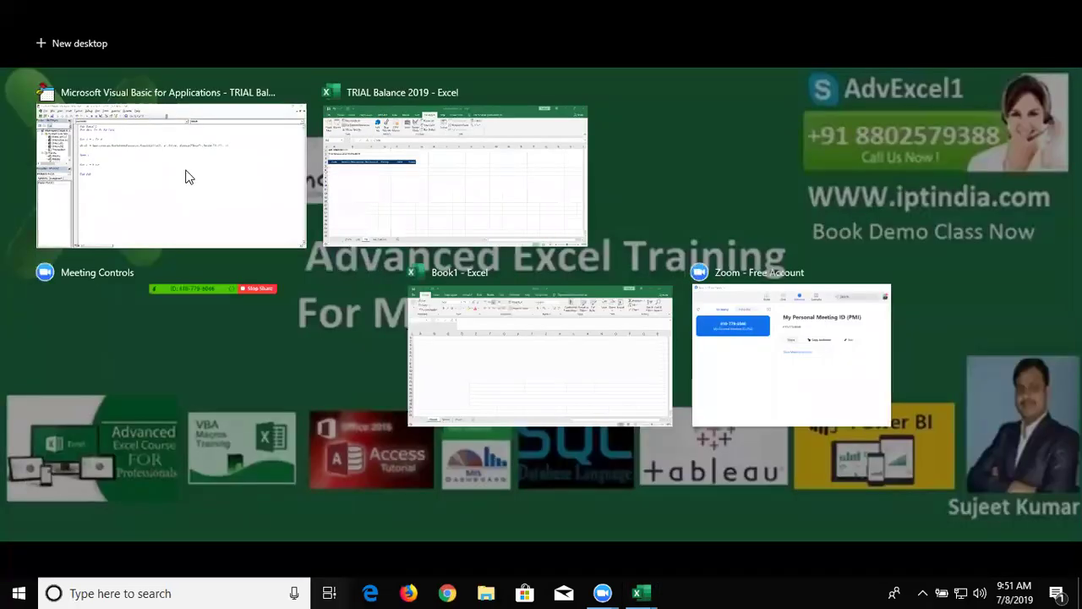
click(186, 175)
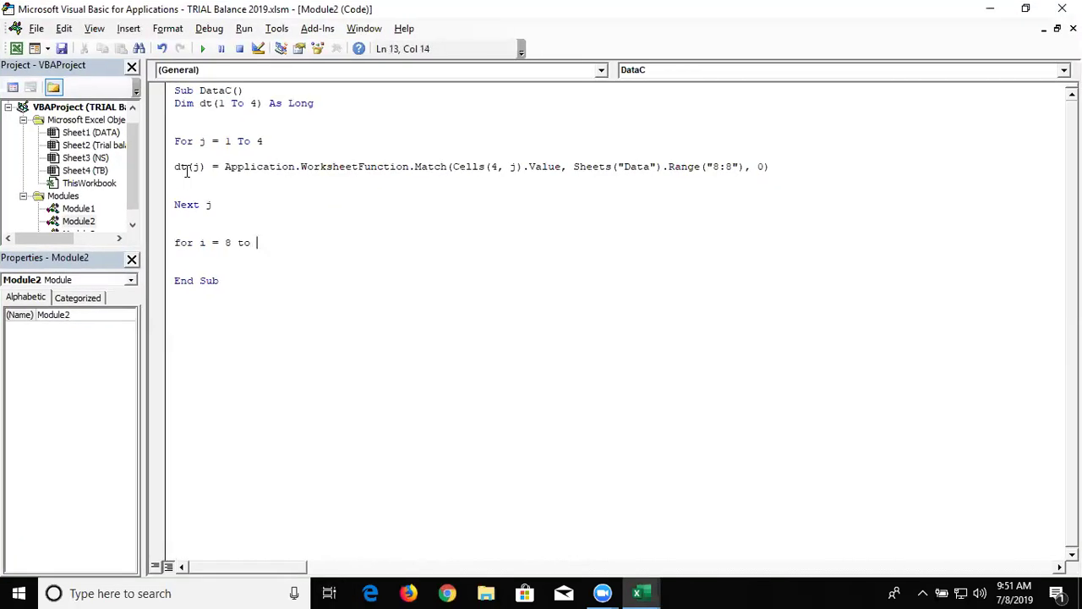
text(sheets("Data")
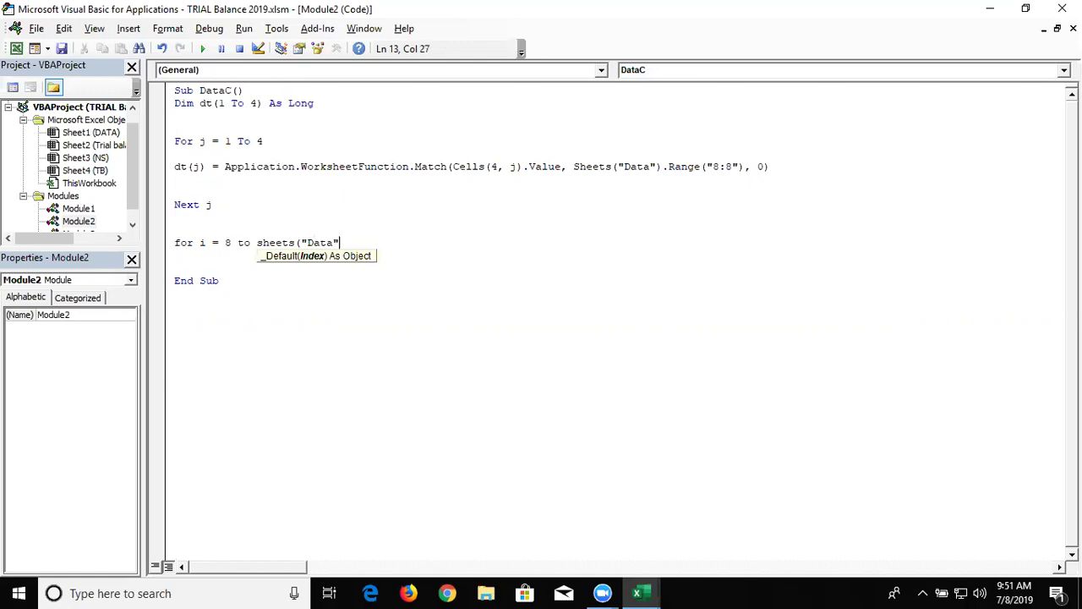
text().range("A65000)
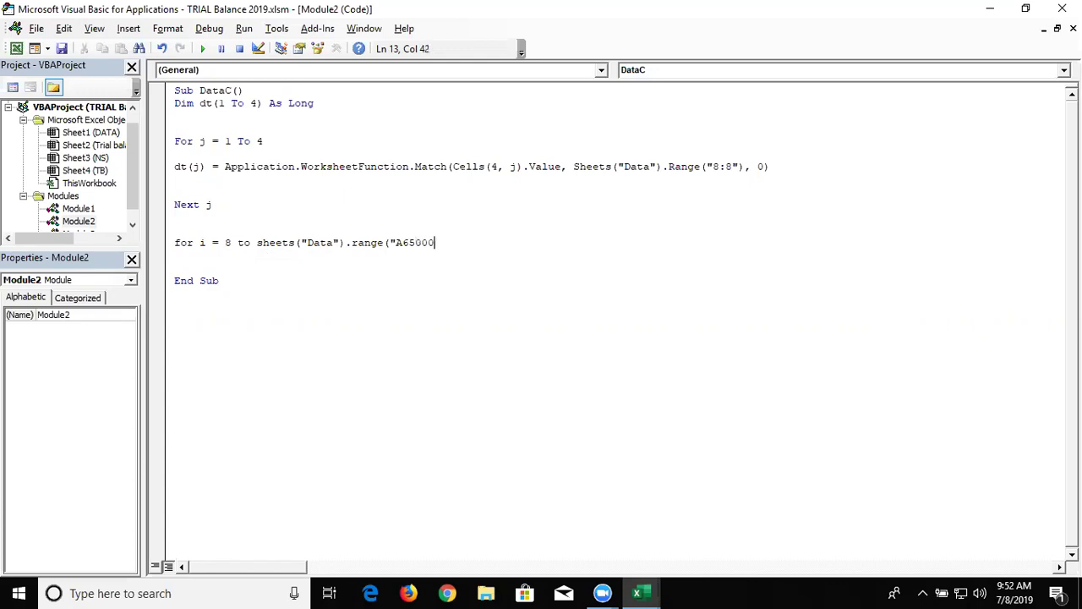
text(").)
text(en)
key(BackSpace)
text(nd(xlup).row)
key(Return)
Step: Close the new loop with Next i, leaving a blank line inside it
key(Return)
key(Return)
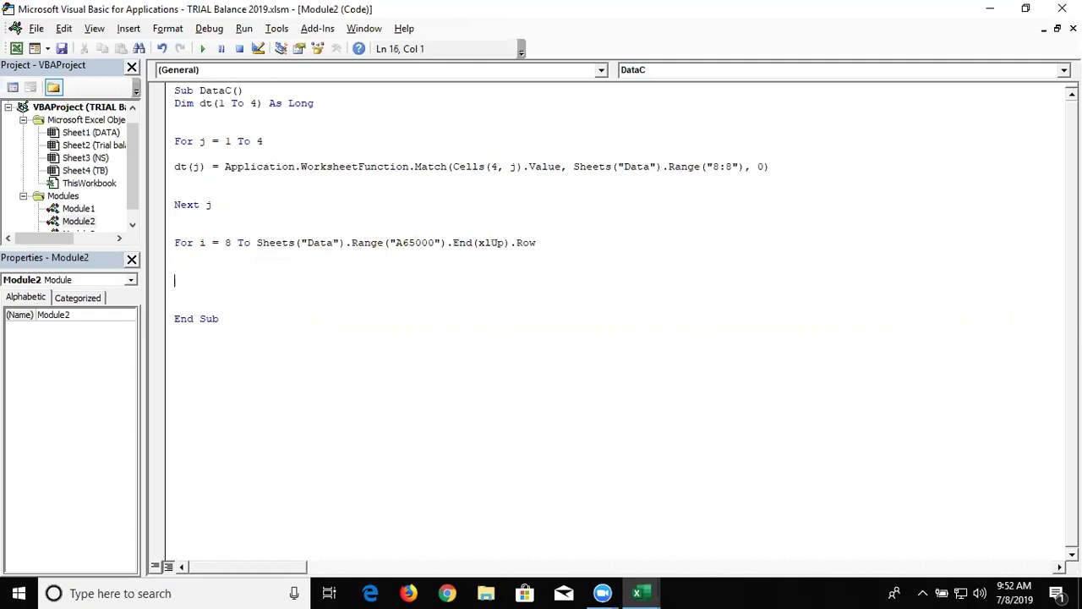
text(next i)
key(Return)
key(Return)
key(Up)
key(Up)
key(Return)
key(Up)
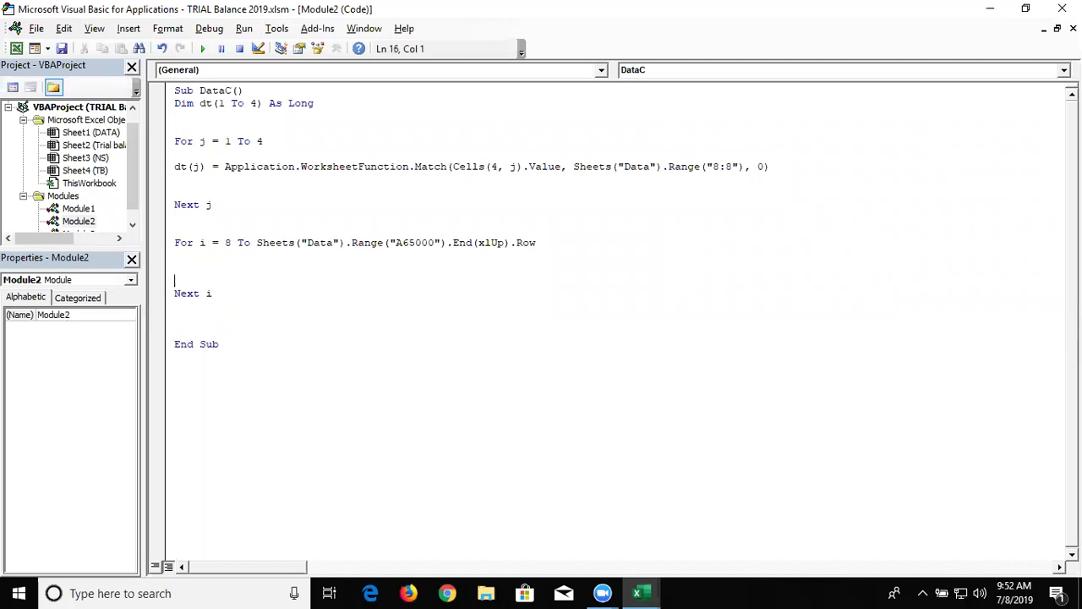
key(alt+F11)
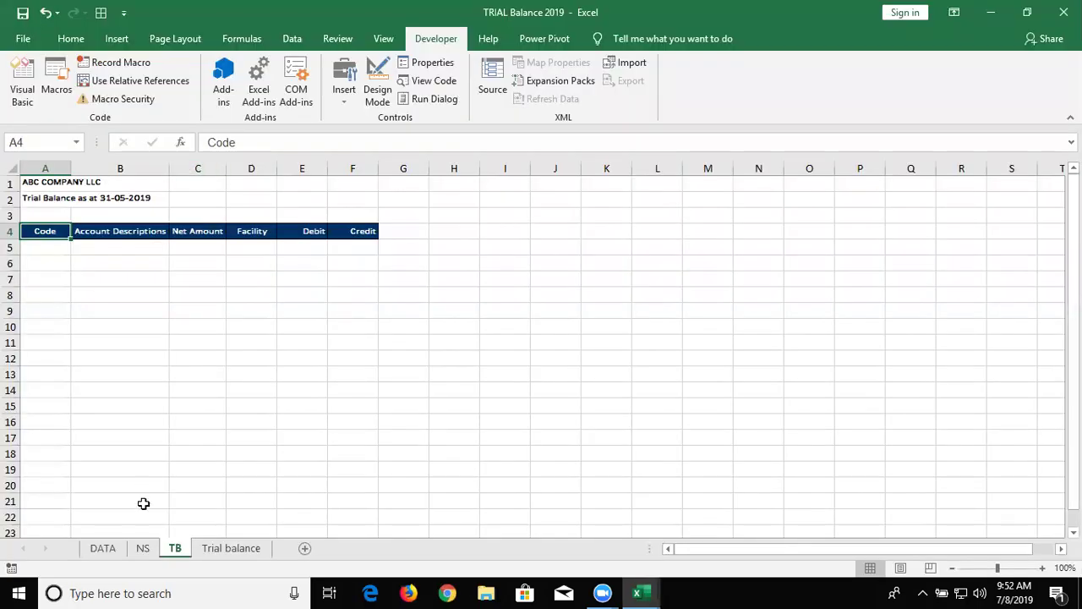
Step: On the DATA sheet, verify the Code records run from 50701 in row 9 to 90613 in row 31
click(108, 549)
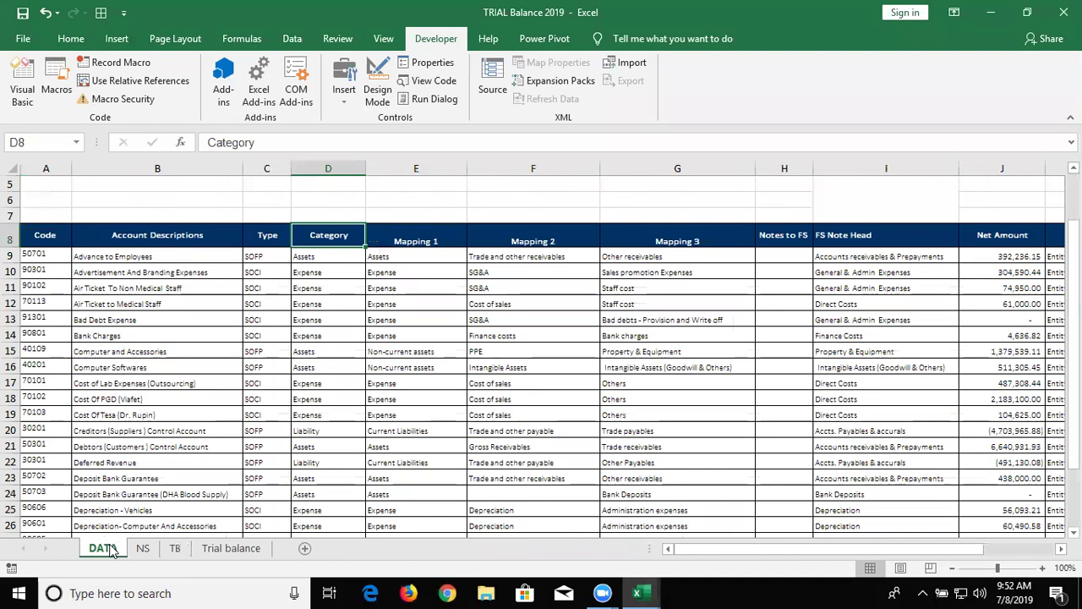
key(Left)
key(Home)
key(Down)
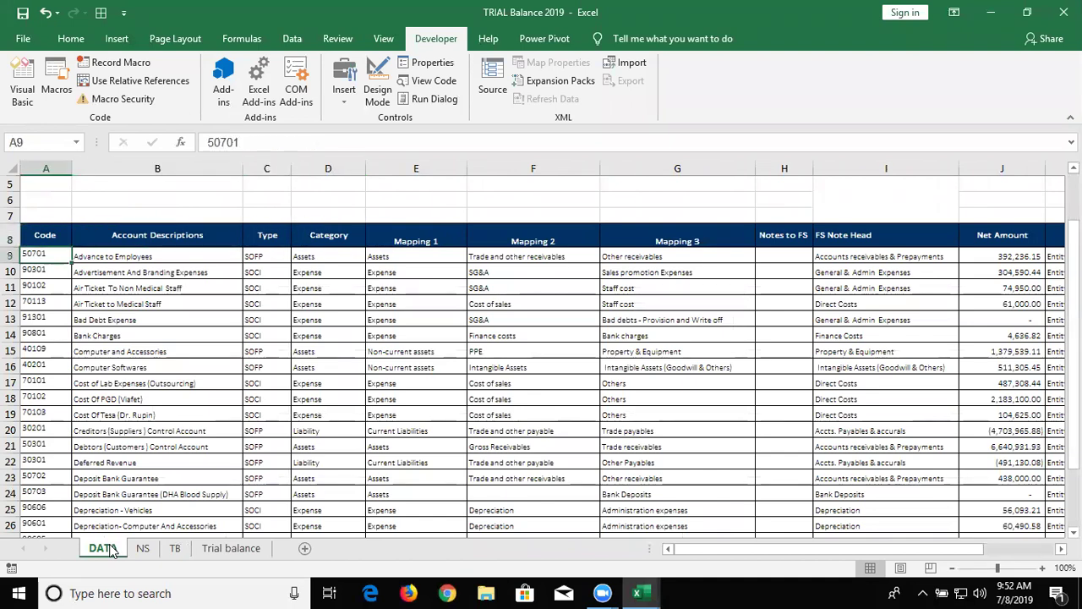
key(ctrl+Down)
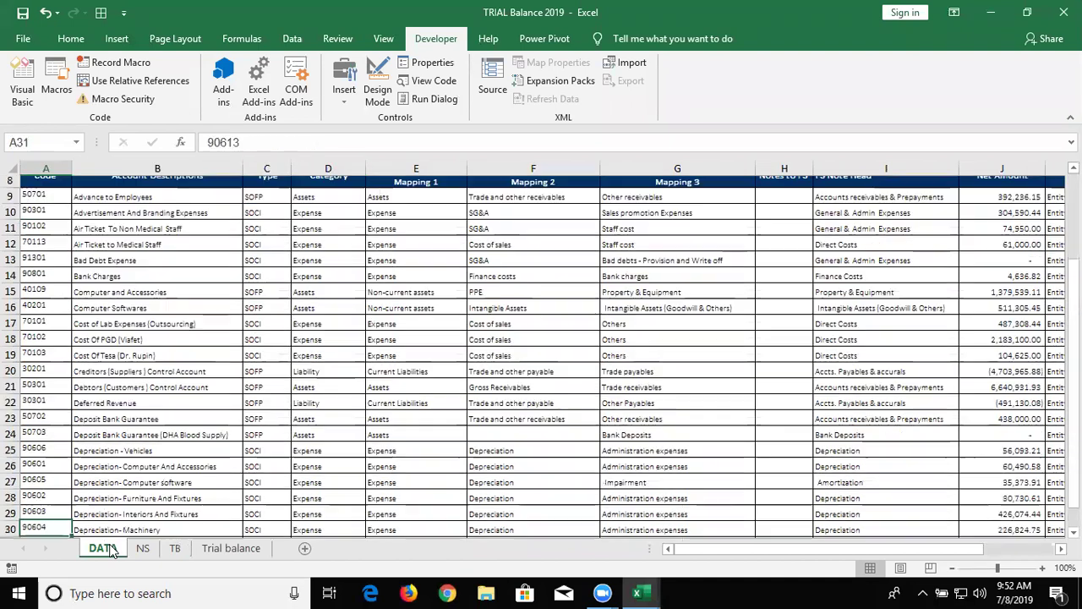
key(ctrl+Up)
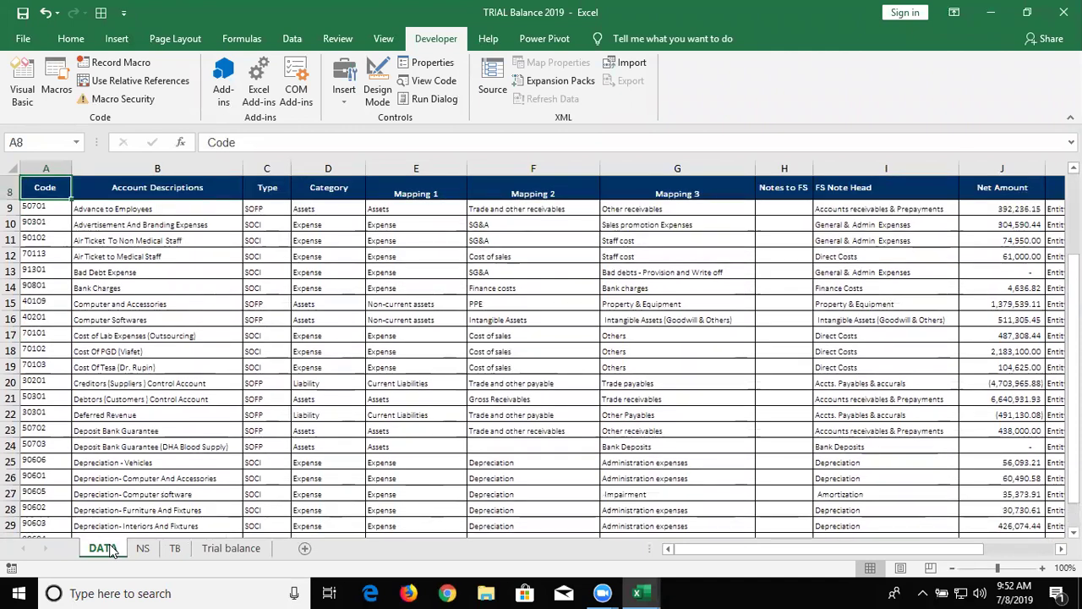
key(Down)
key(Down)
key(Down)
key(ctrl+Up)
key(Down)
key(Up)
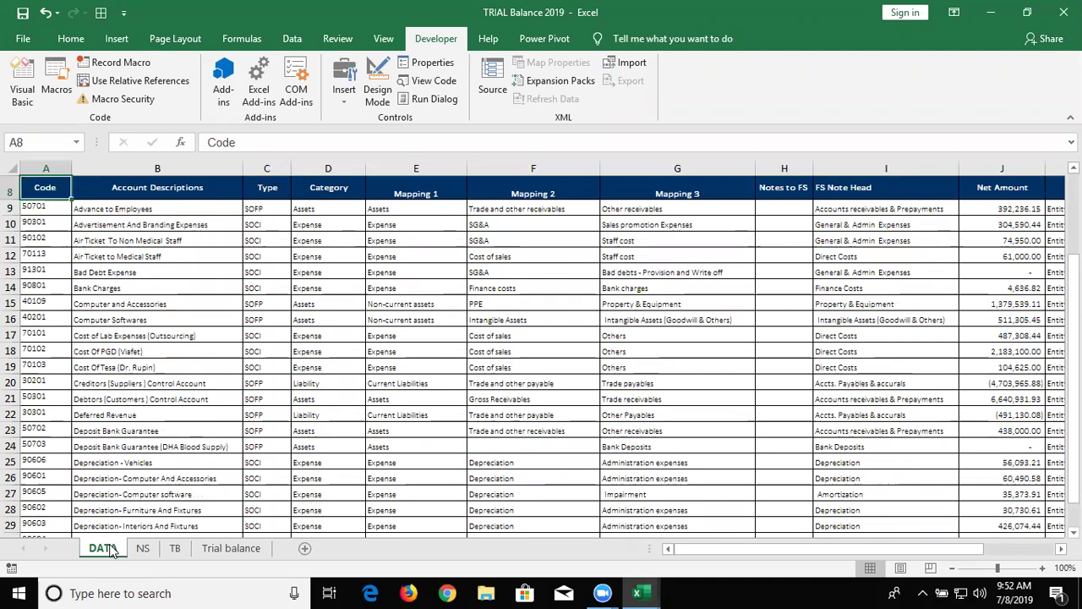
key(Down)
key(ctrl+Down)
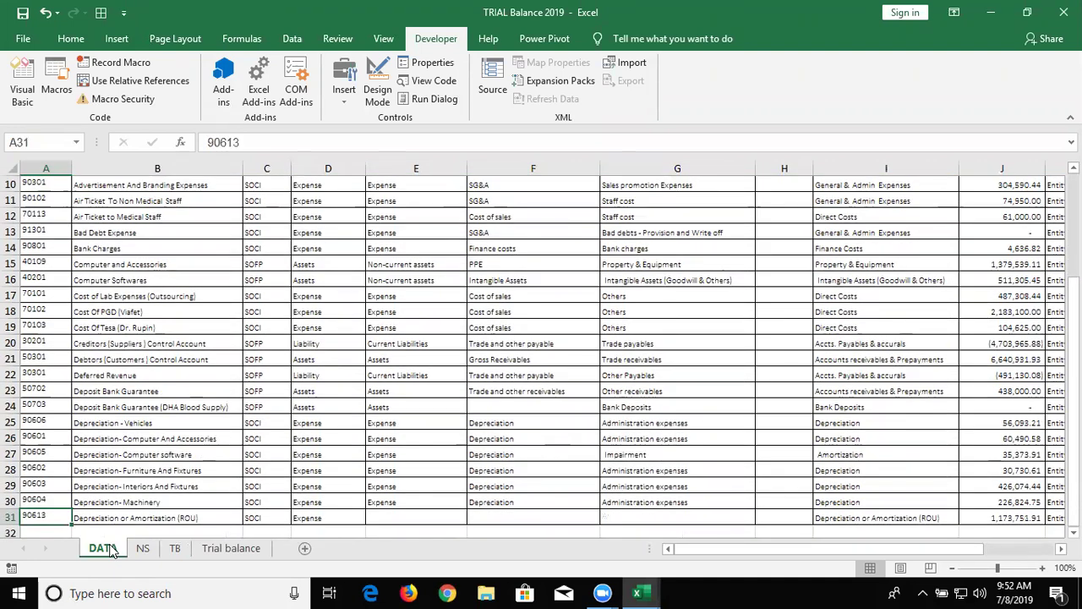
key(alt+F11)
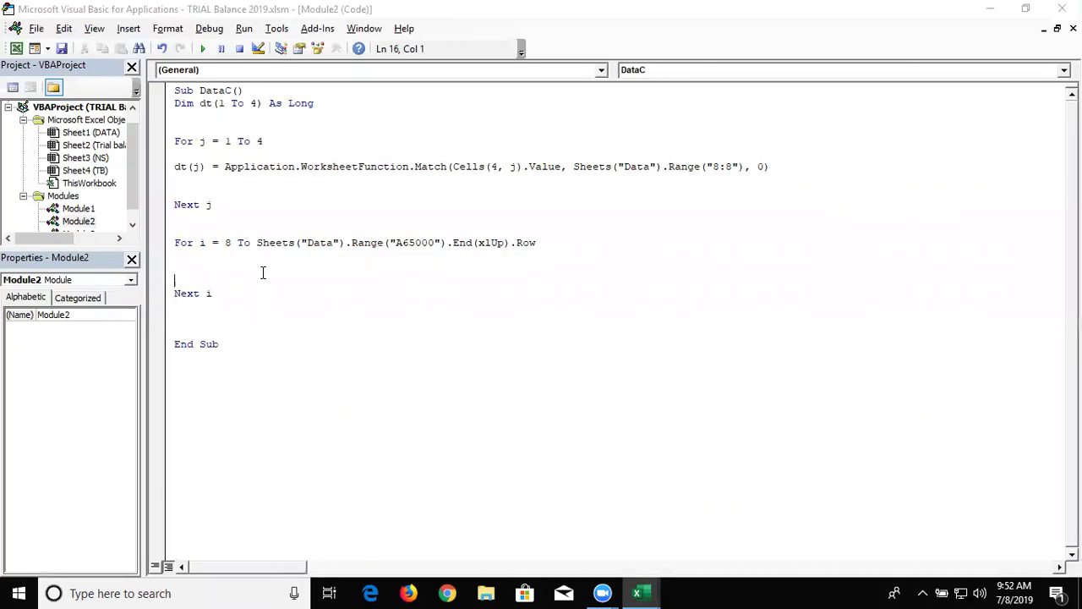
Step: Change the loop to 'For i = 9' and begin a range("A statement on a new line inside it
text(9)
key(Down)
key(Return)
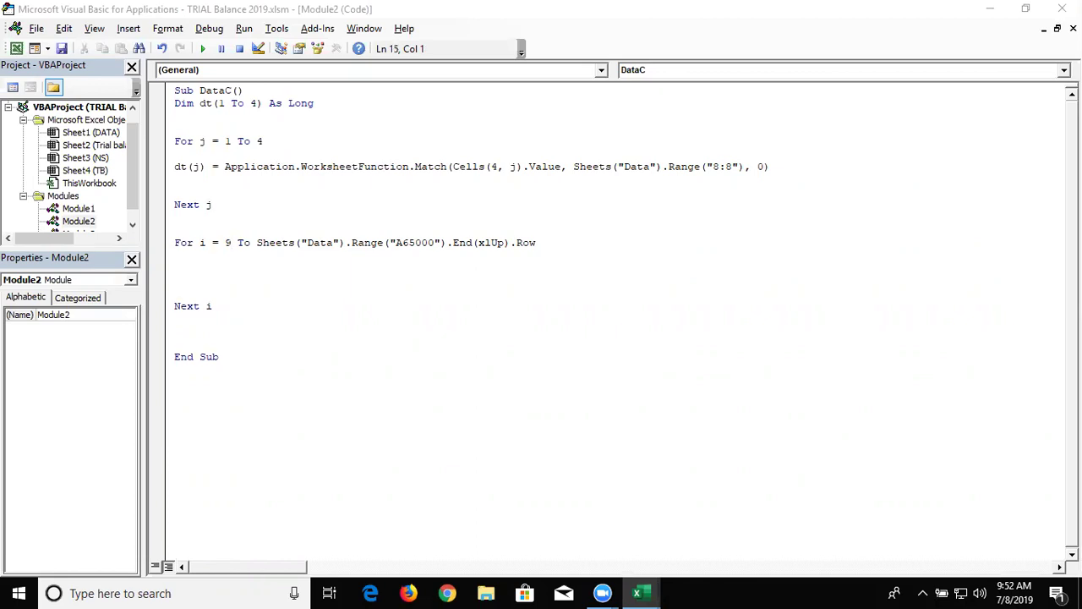
text(range)
text(("A)
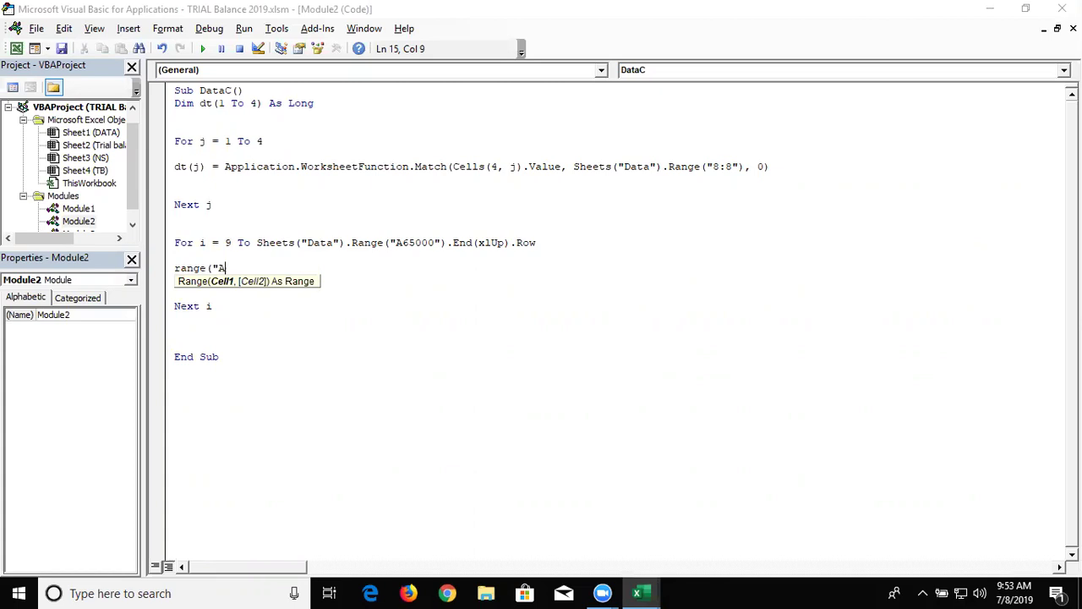
Step: Rewrite the statement start as Range("A65000").End(xlUp), fixing the compile error along the way
key(BackSpace)
key(BackSpace)
text(cells)
key(BackSpace)
key(BackSpace)
key(BackSpace)
key(BackSpace)
key(BackSpace)
text(r)
key(BackSpace)
text("A65000)
text(").)
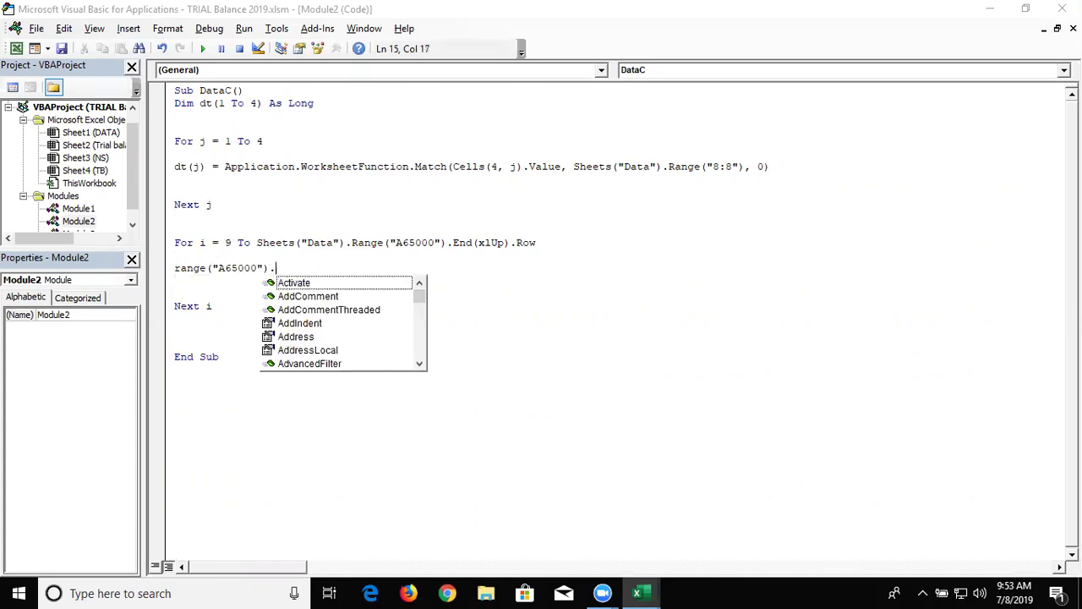
text(end()
click(226, 245)
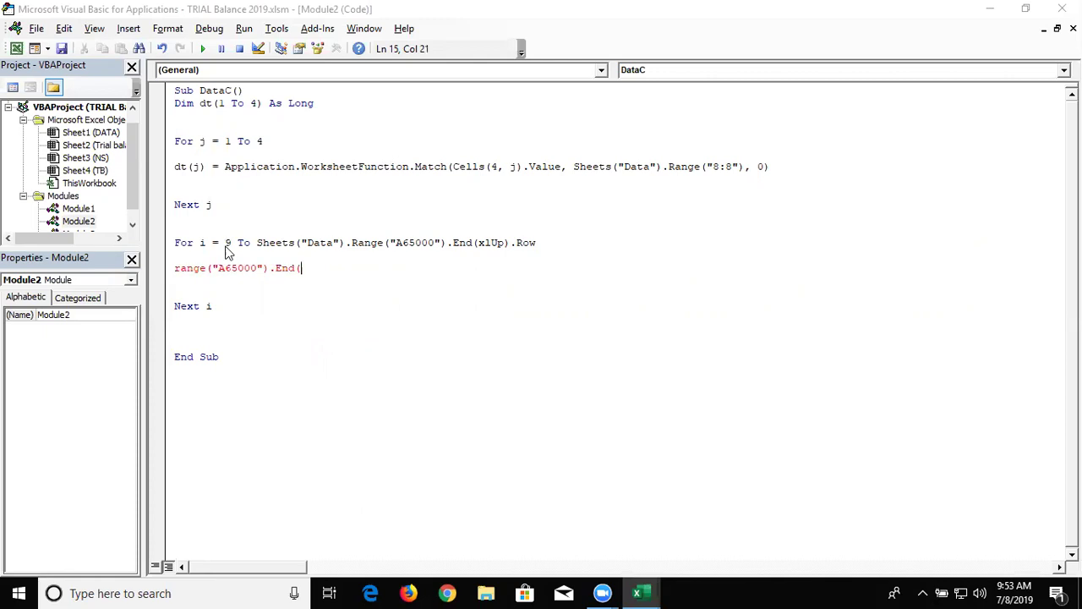
key(Return)
key(BackSpace)
text(()
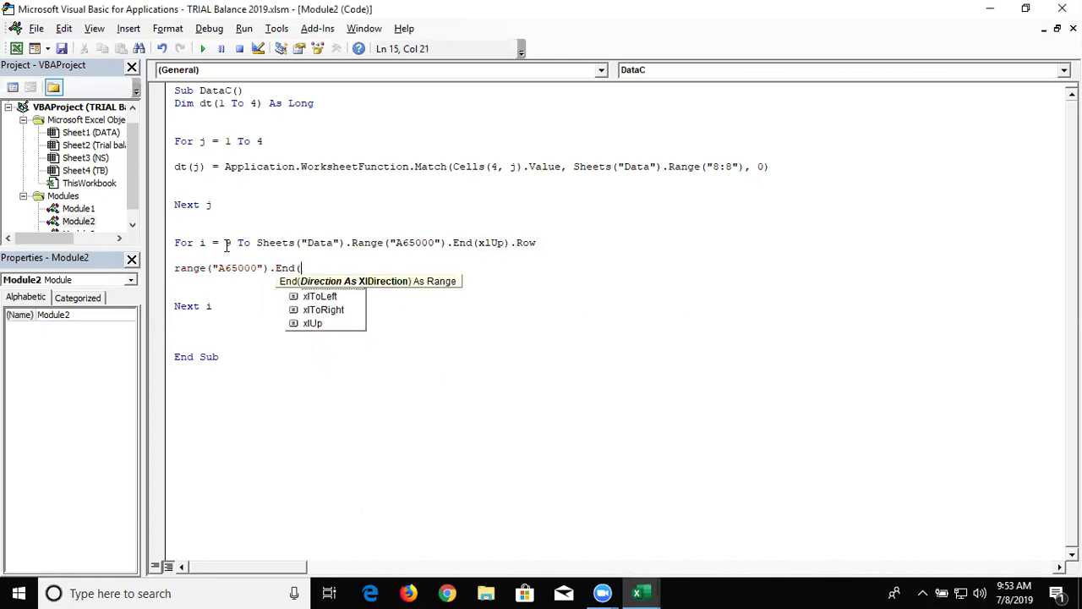
key(Down)
key(Down)
key(Down)
key(Up)
key(Up)
key(Down)
key(Down)
key(Down)
key(Tab)
Step: Complete it with .Offset(1, 0).Value = Sheets("Data").Cells(i, dt(1)).Value
text().o)
key(Tab)
text((1,0))
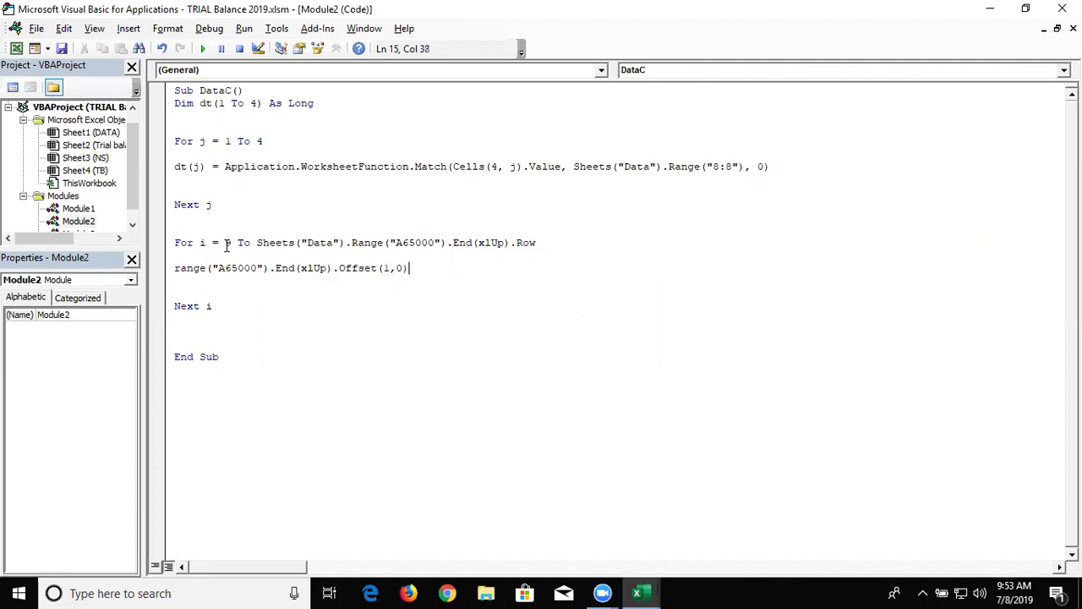
text(.va)
text(l)
key(Tab)
text(=)
text(sheets("Data"))
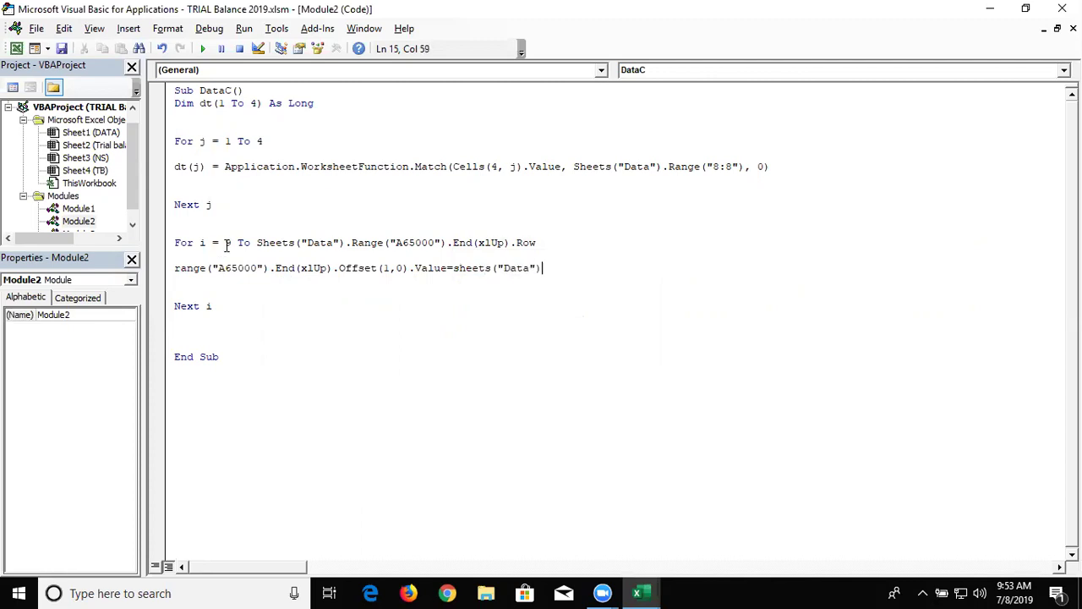
text(.cels)
key(BackSpace)
text(ls)
text(()
text(i)
text(,)
text(dt)
text(()
text(1)
text())
text())
text(.case)
key(BackSpace)
key(BackSpace)
key(BackSpace)
key(BackSpace)
key(BackSpace)
text(.value)
key(Return)
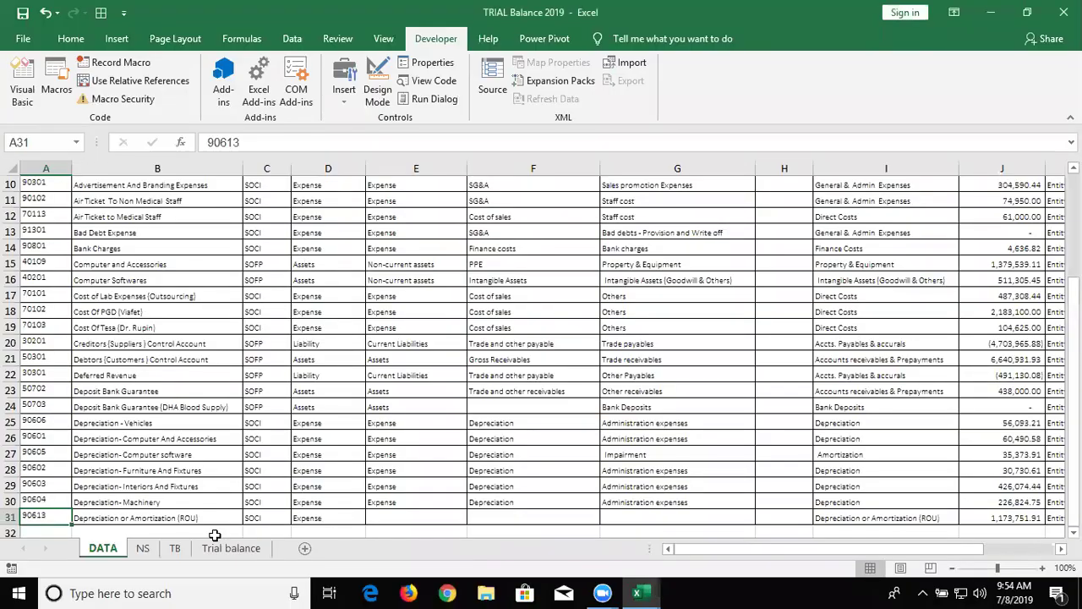
key(alt+F11)
Step: Select TB's first empty Code cell A5, then DATA's first record, code 50701 in A9
click(175, 548)
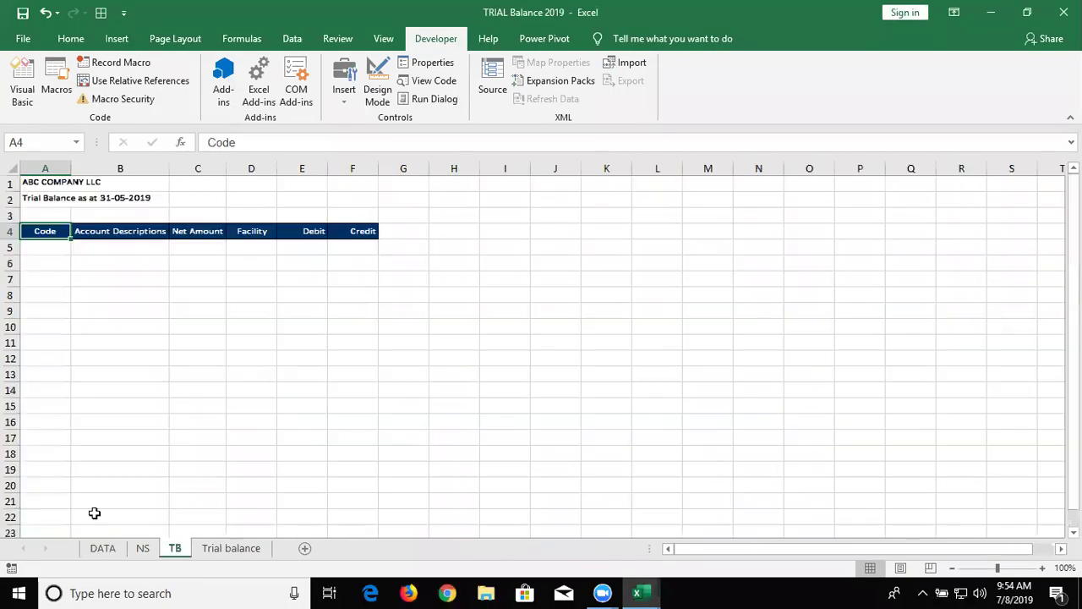
click(26, 484)
key(ctrl+Up)
key(Down)
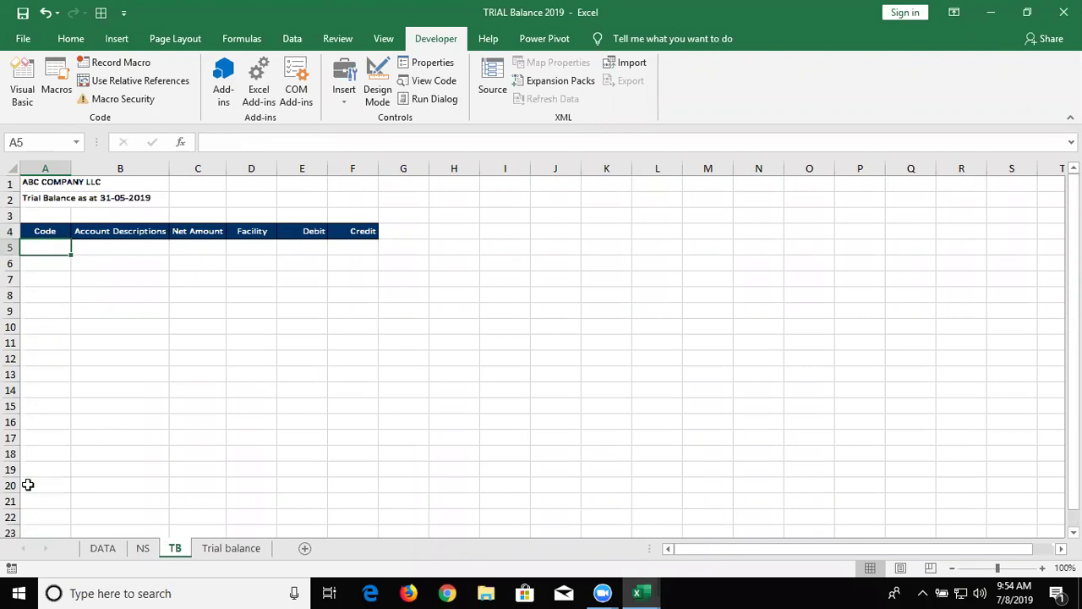
click(104, 549)
key(ctrl+Up)
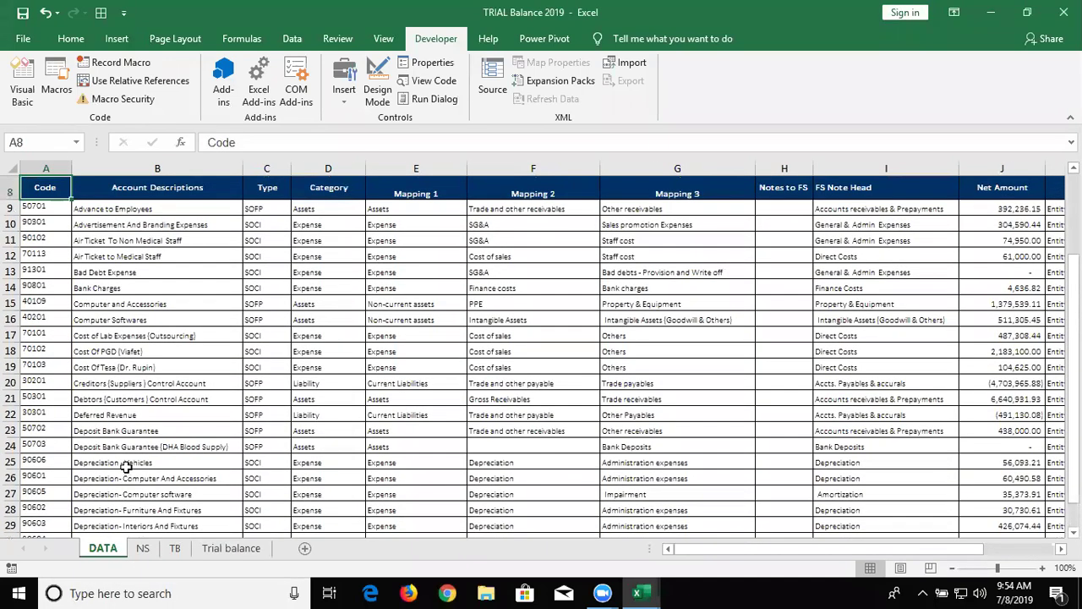
key(Down)
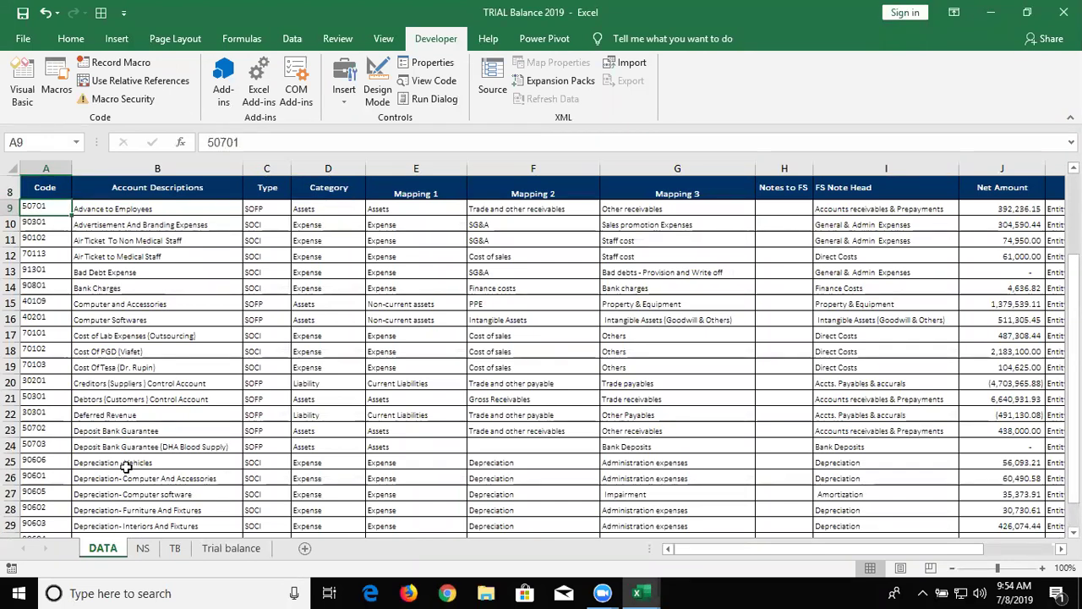
Step: In the code, check the dt array and duplicate the Range statement on the line below
key(alt+F11)
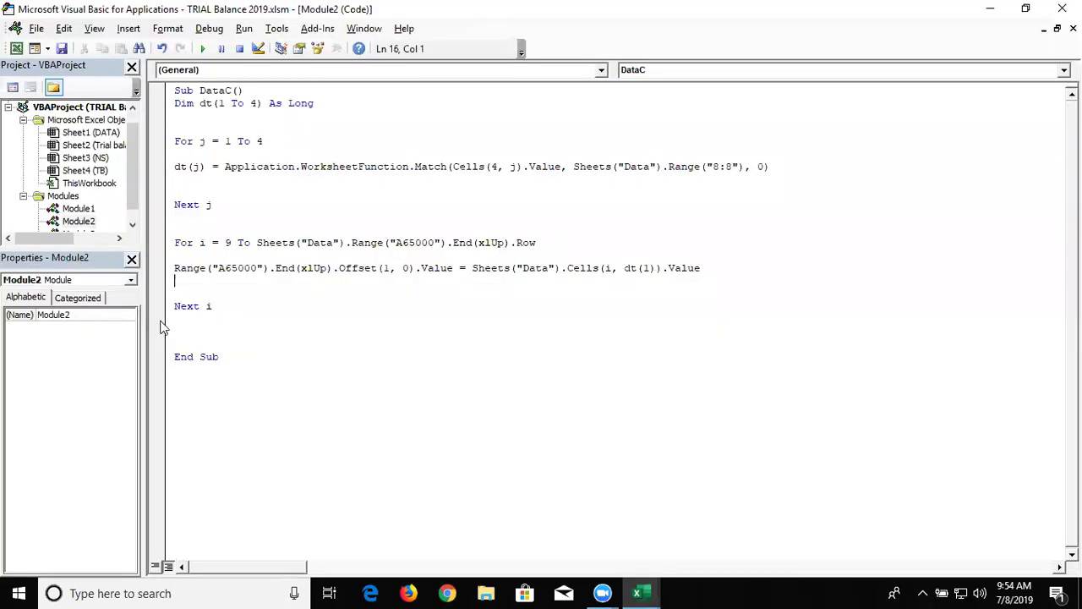
double_click(211, 103)
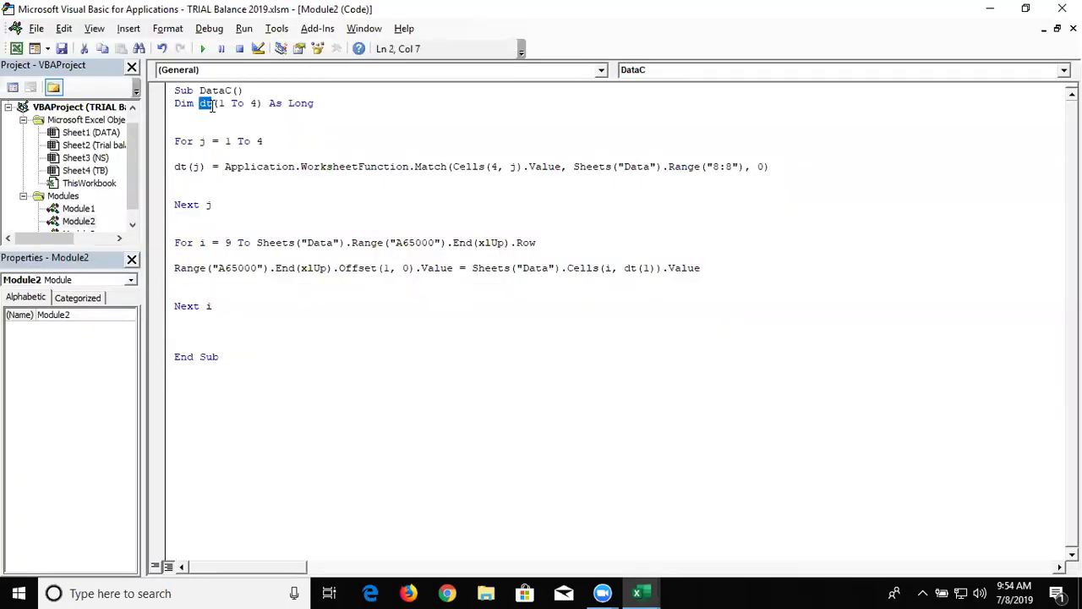
click(644, 268)
double_click(644, 269)
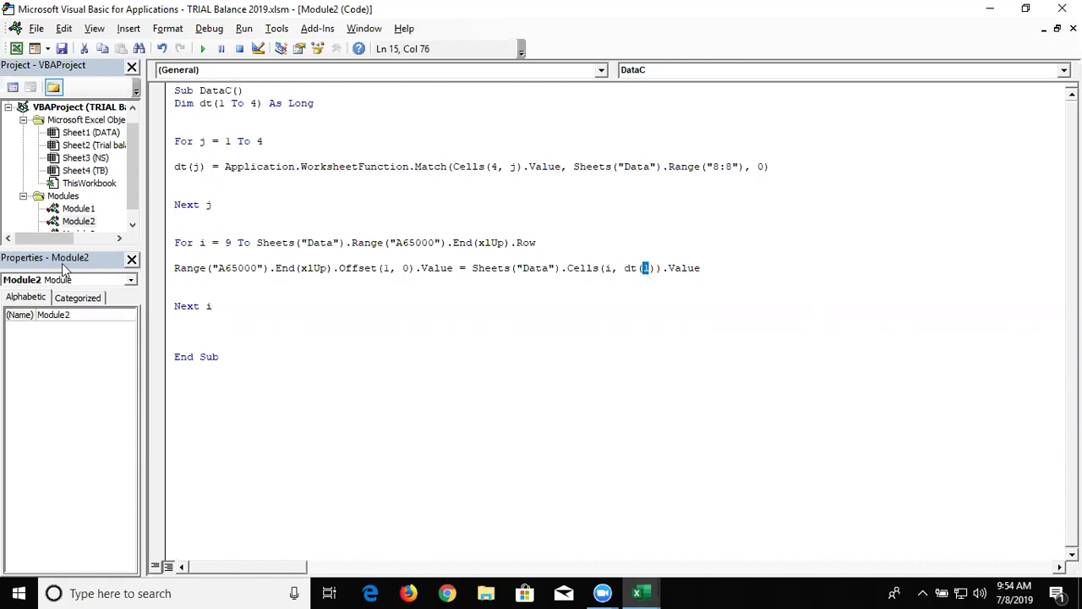
click(191, 280)
key(shift+Down)
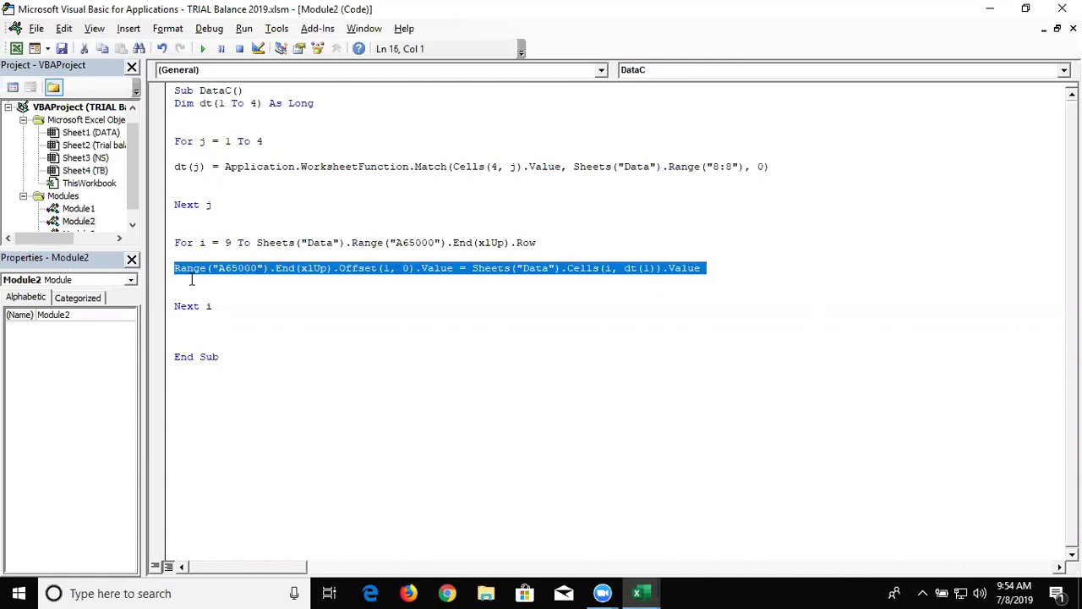
key(ctrl+c)
click(191, 281)
key(ctrl+v)
Step: On the copied line, change Offset(1, 0) to Offset(0, 1) and dt(1) to dt(2)
double_click(383, 281)
text(0)
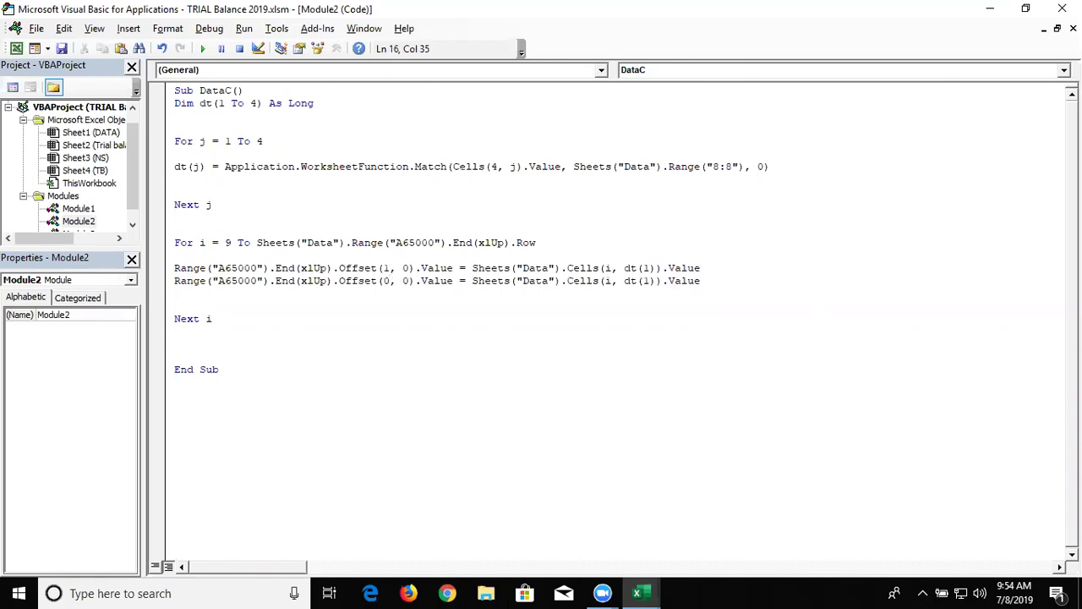
double_click(404, 280)
text(1)
click(649, 281)
key(BackSpace)
text(2)
click(632, 305)
key(alt+F11)
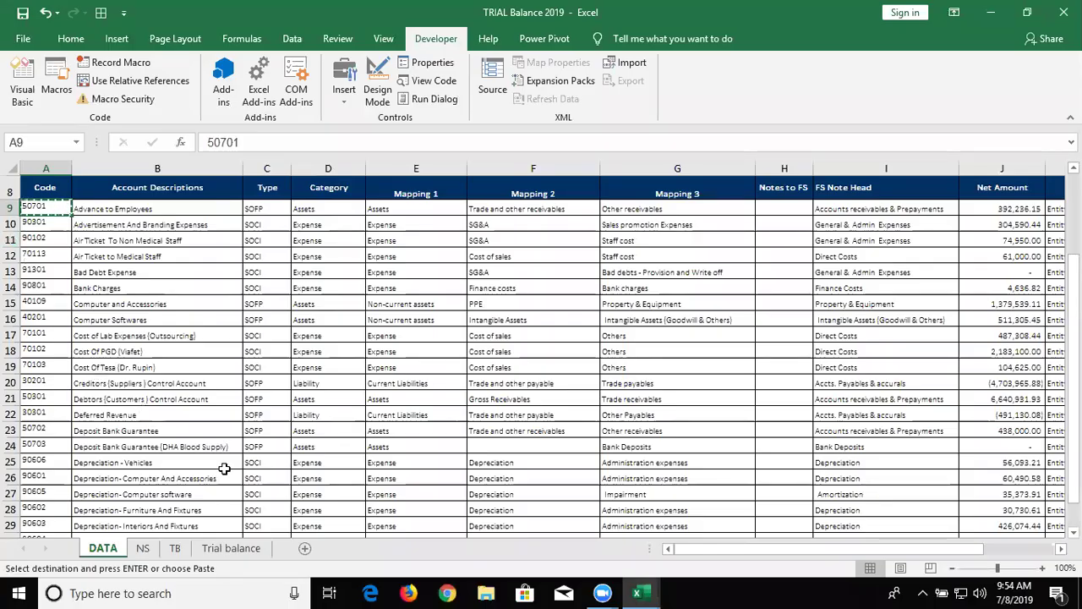
Step: Paste code 50701 into TB cell A5 and move to B5 for the description
click(172, 549)
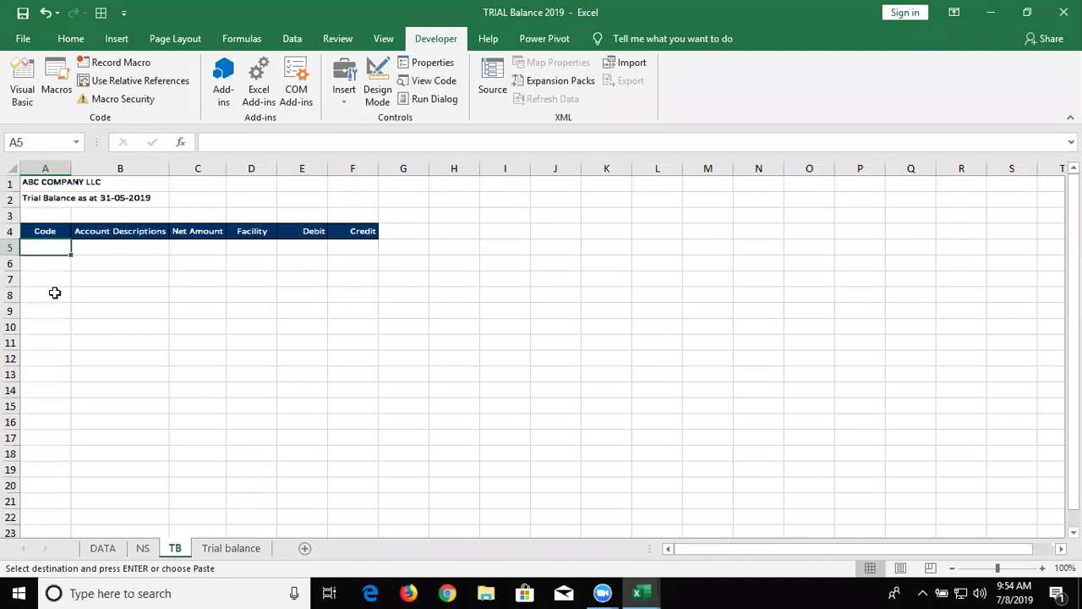
key(ctrl+v)
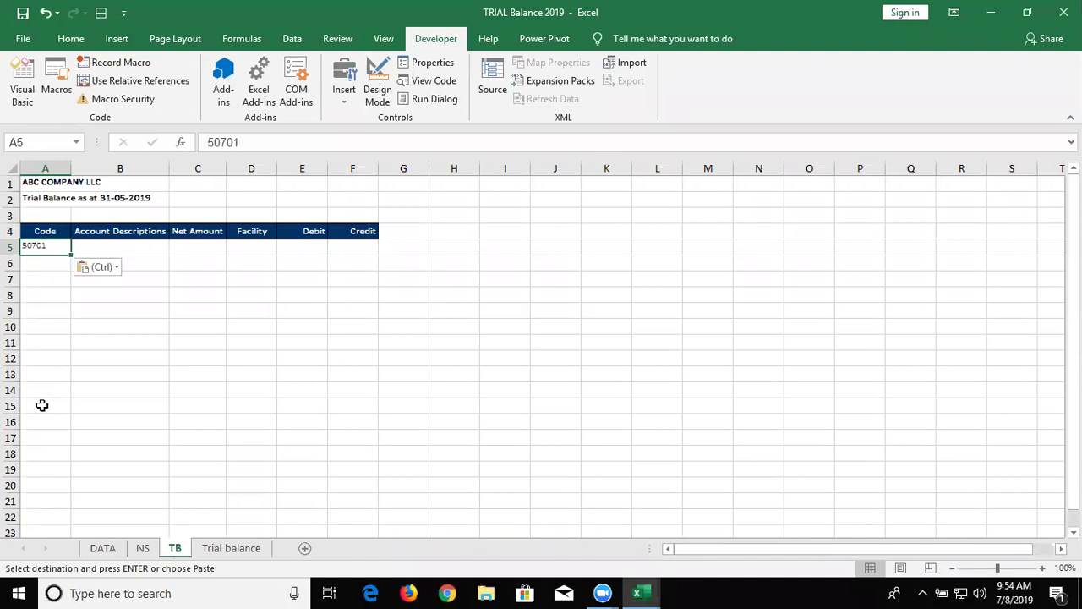
click(52, 478)
key(Tab)
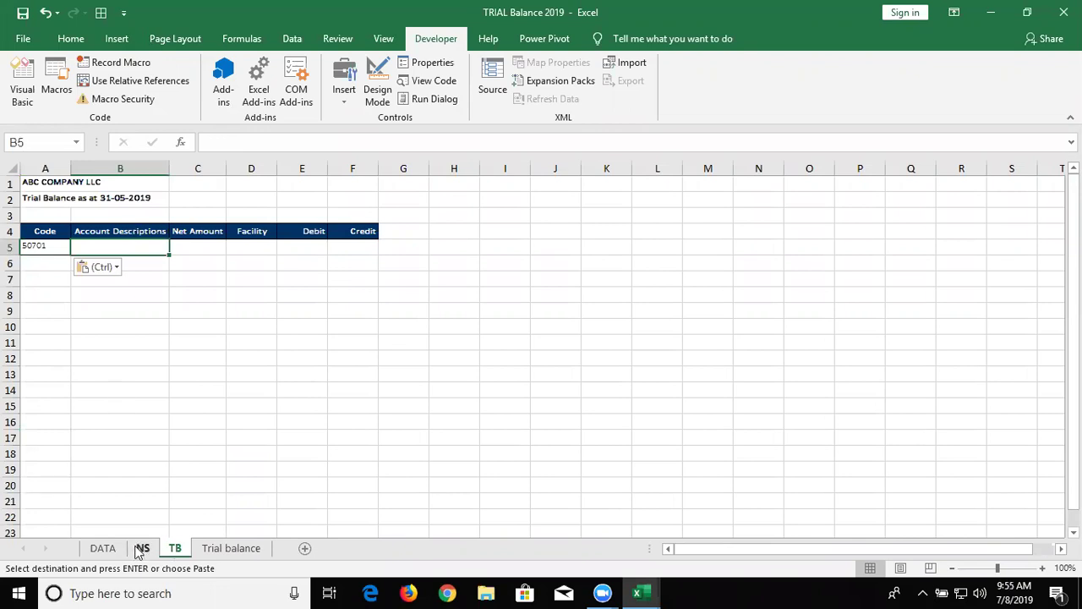
click(102, 548)
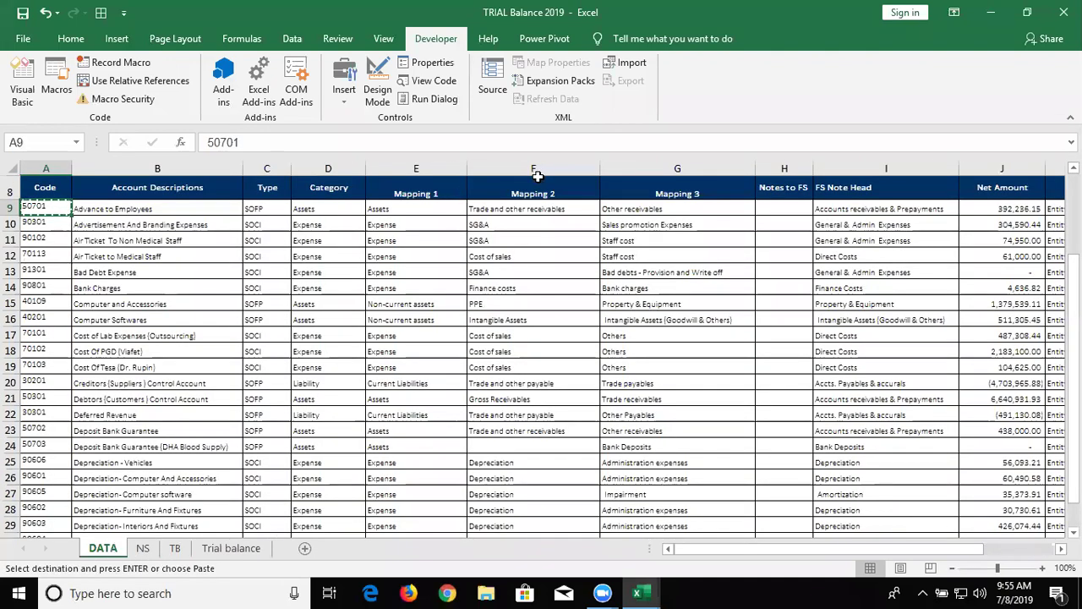
key(alt+F11)
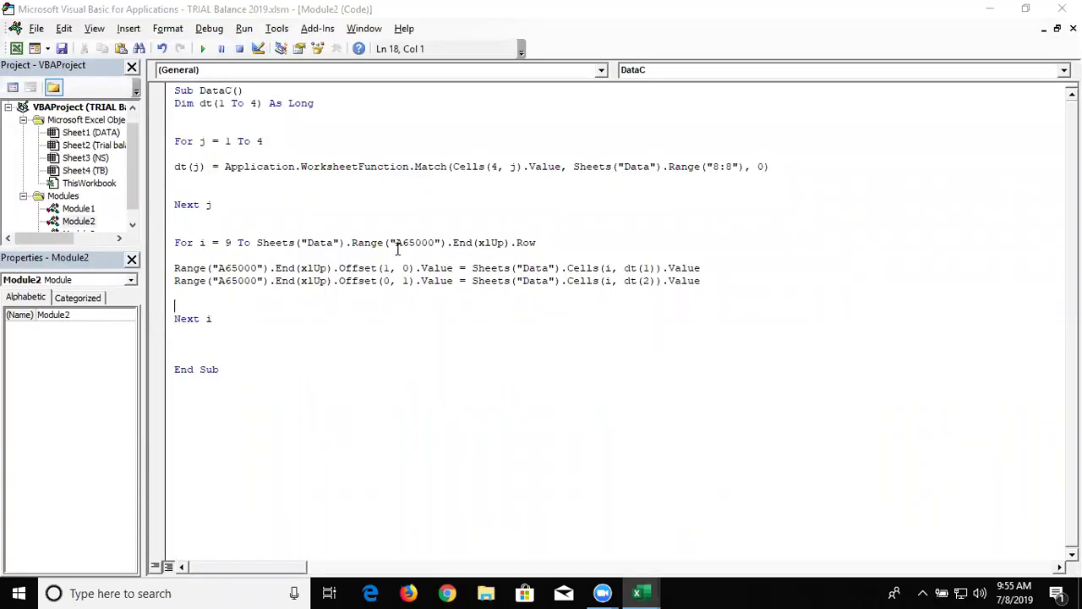
Step: Review the dt(2) index on the second Range line
click(609, 281)
click(642, 281)
key(alt+F11)
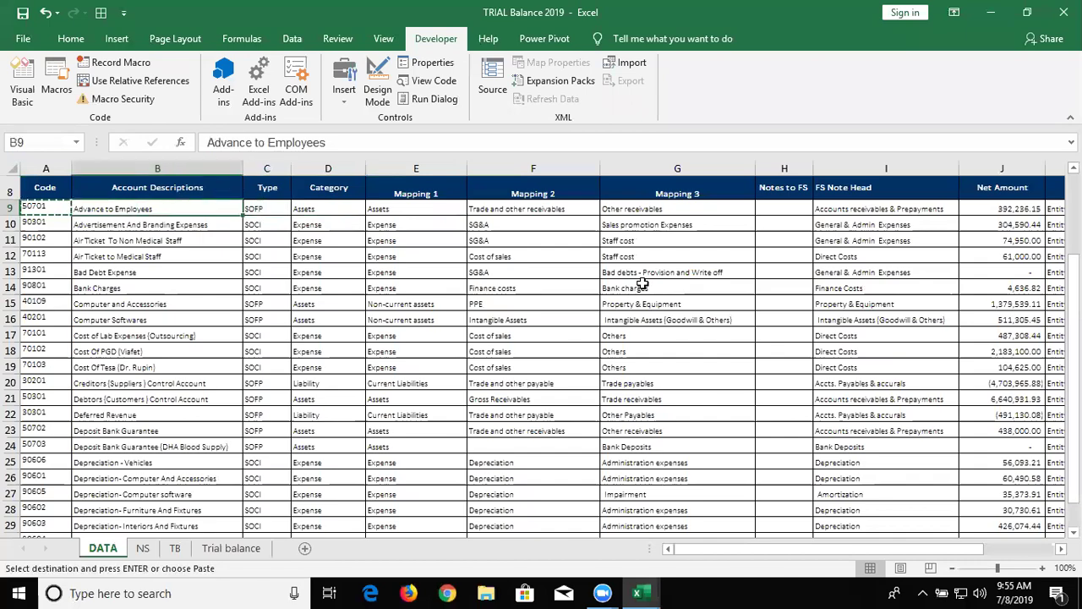
key(alt+F11)
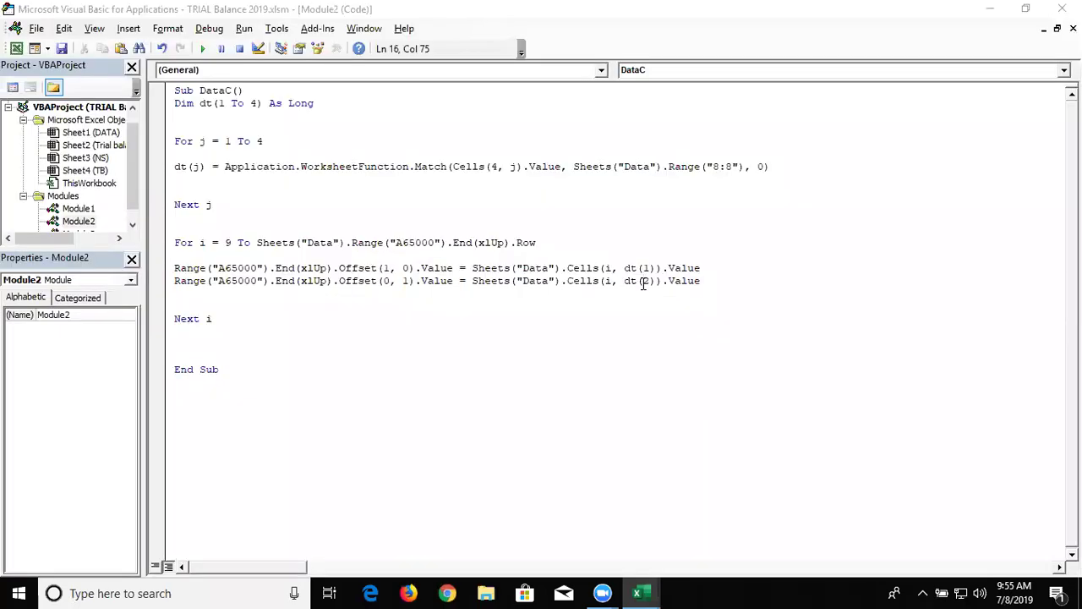
Step: Paste the description Advance to Employees into TB cell B5, beside code 50701
key(alt+F11)
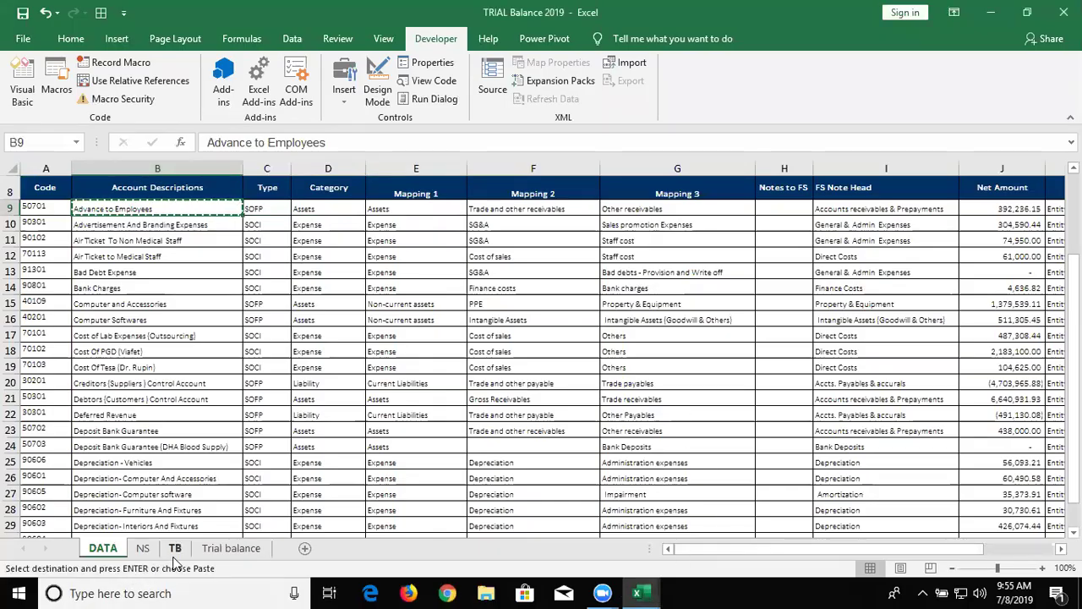
click(176, 550)
key(ctrl+v)
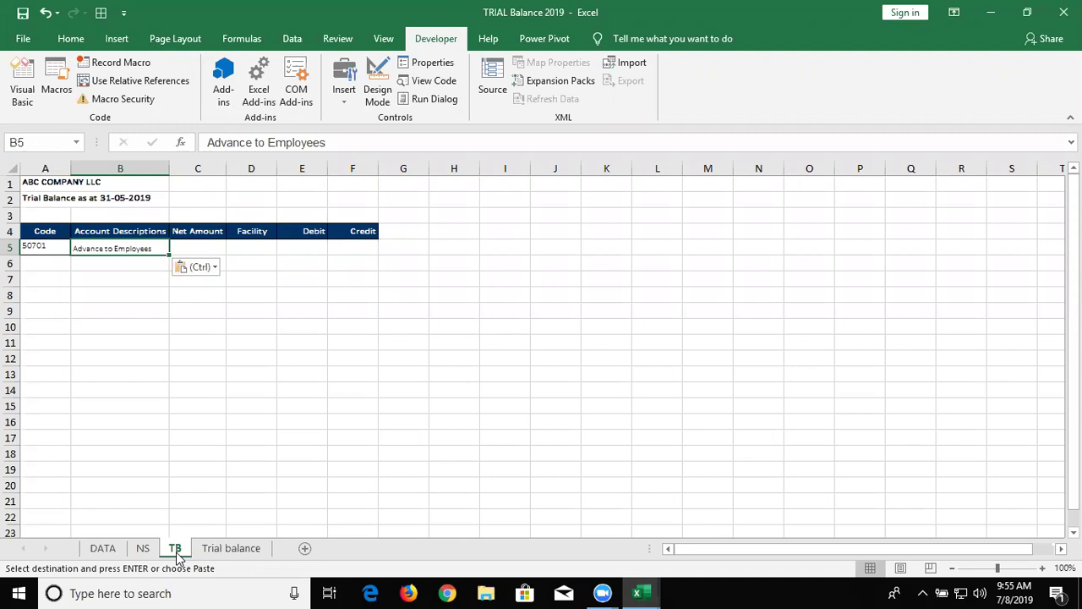
key(Right)
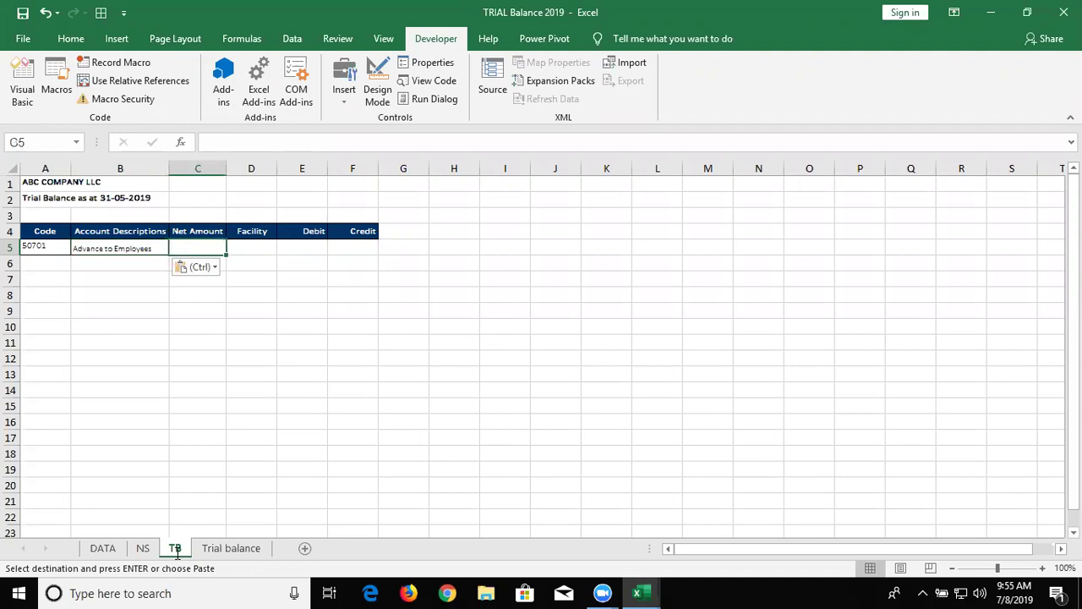
key(alt+F11)
Step: Duplicate the Range line as a third line using Offset(0, 2) and dt(3)
key(Down)
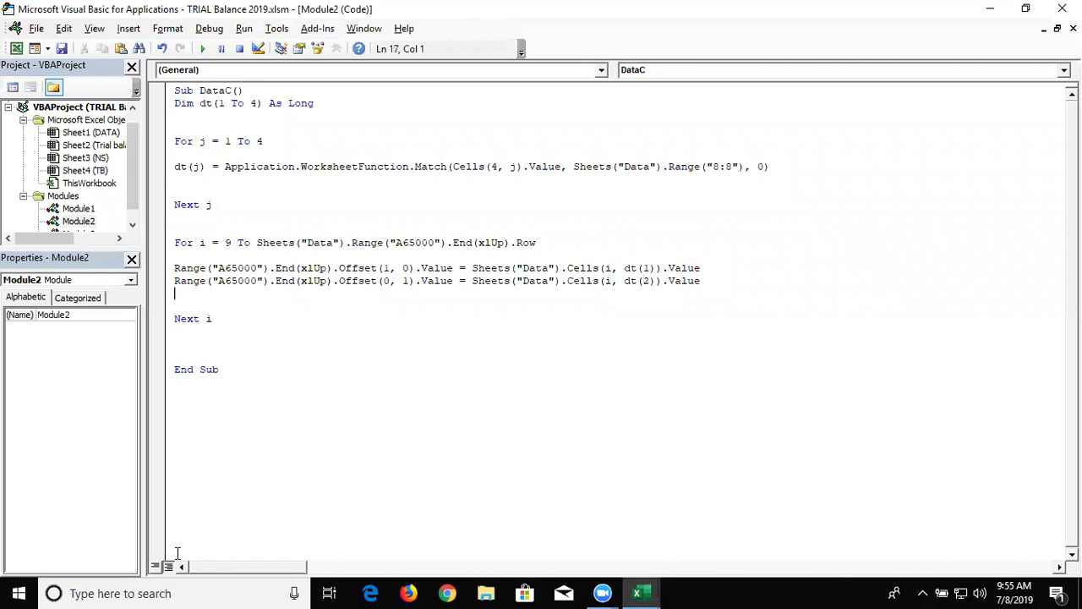
key(Up)
click(174, 280)
key(shift+Down)
key(ctrl+c)
key(ctrl+v)
key(ctrl+v)
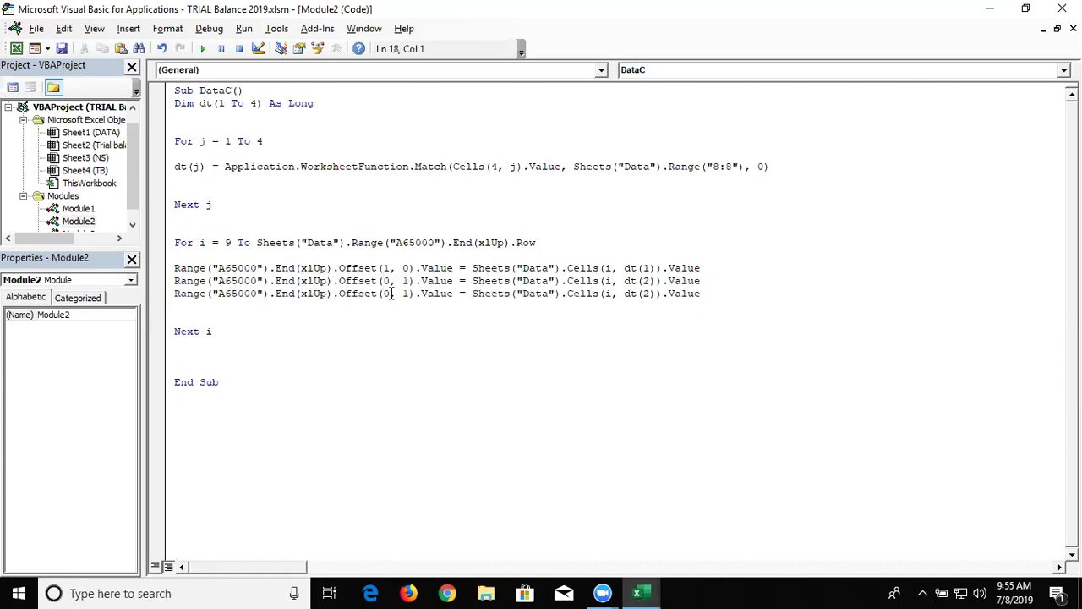
double_click(402, 293)
text(2)
click(638, 294)
click(649, 293)
key(BackSpace)
text(3)
click(470, 314)
key(Return)
Step: Add a fourth Range line using Offset(0, 3) and dt(4) for the Facility column
key(alt+F11)
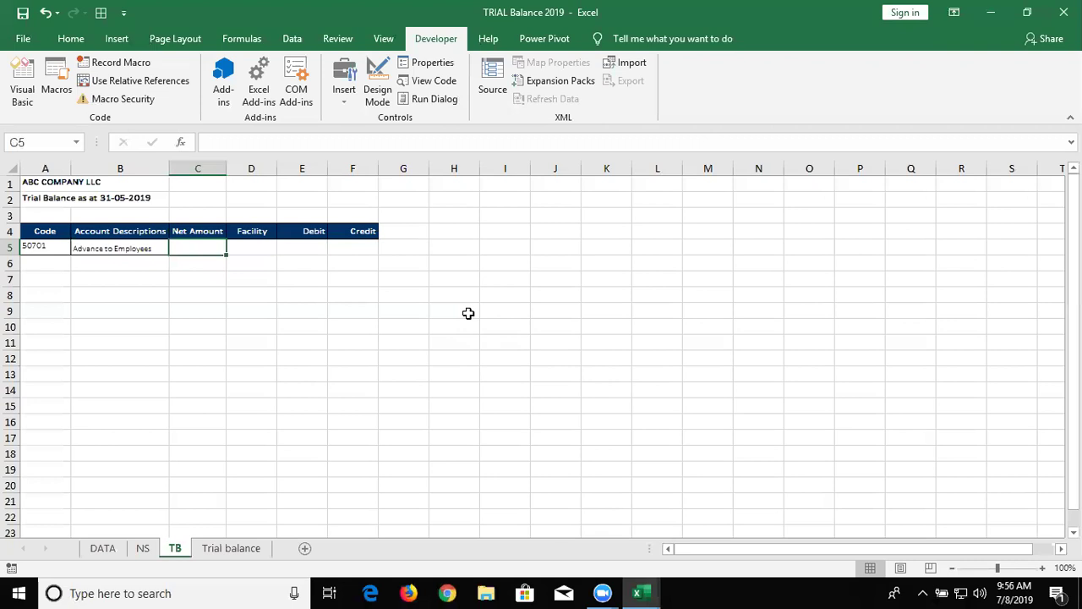
key(Right)
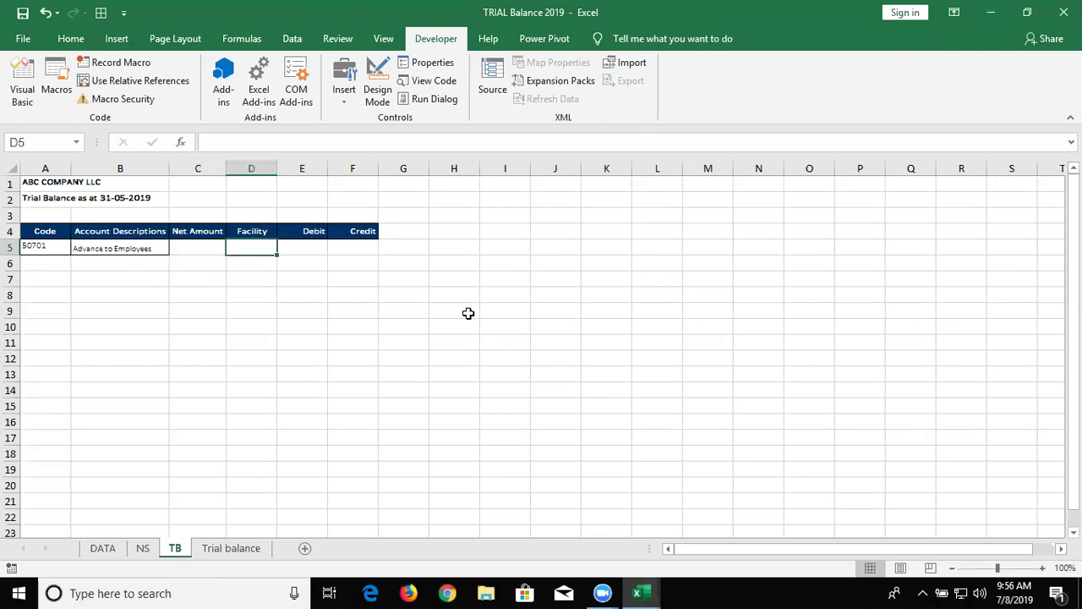
key(alt+F11)
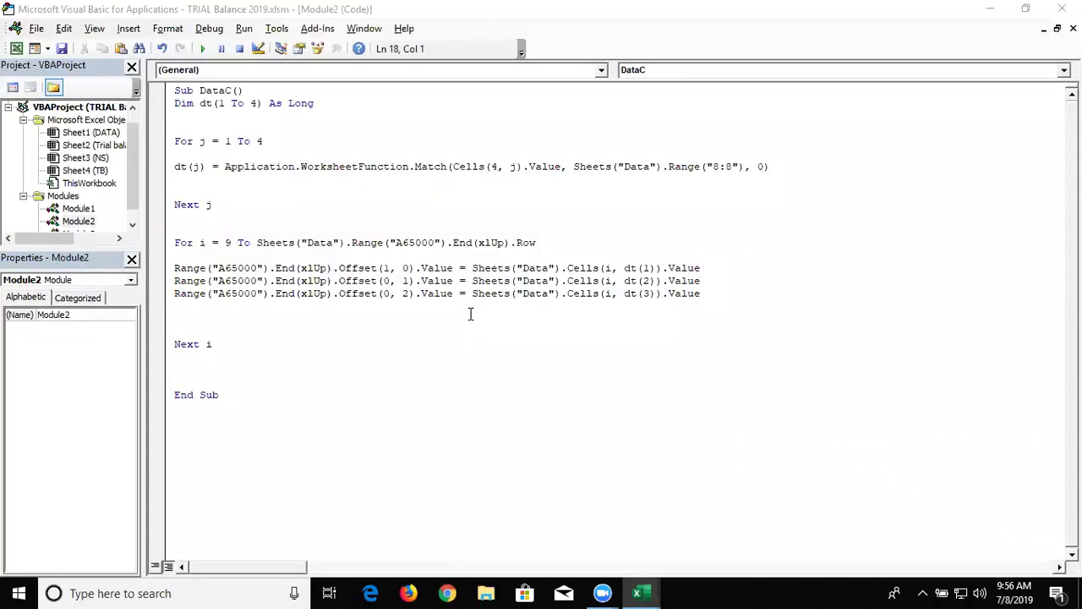
key(ctrl+v)
double_click(407, 306)
key(alt+F11)
key(alt+F11)
key(Delete)
key(BackSpace)
text(3)
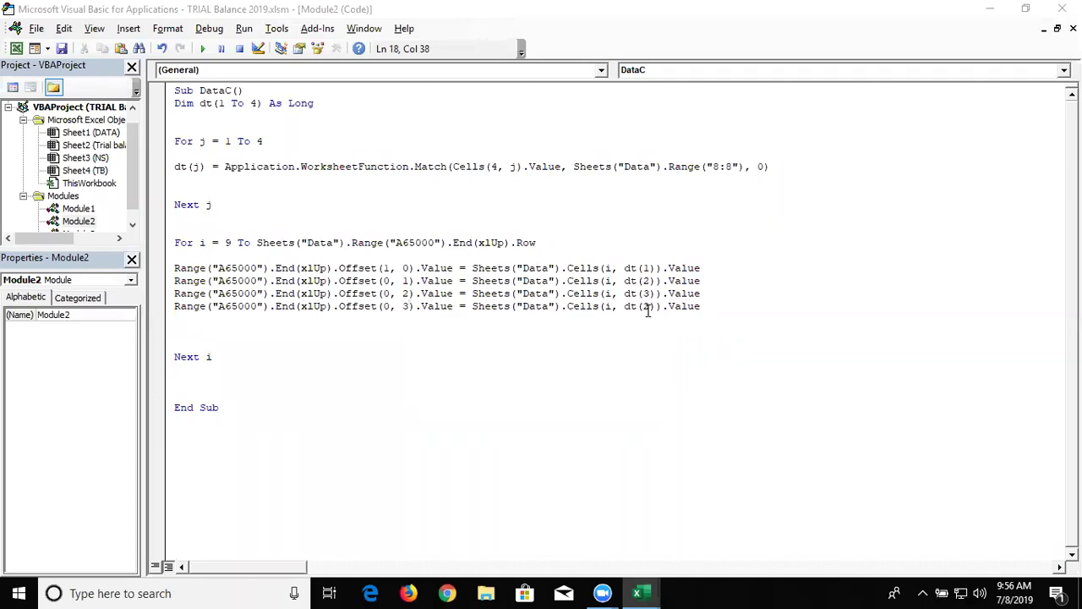
double_click(646, 307)
text(4)
click(355, 322)
Step: Copy the first record's Net Amount and Facility from DATA cells J9:K9
key(alt+F11)
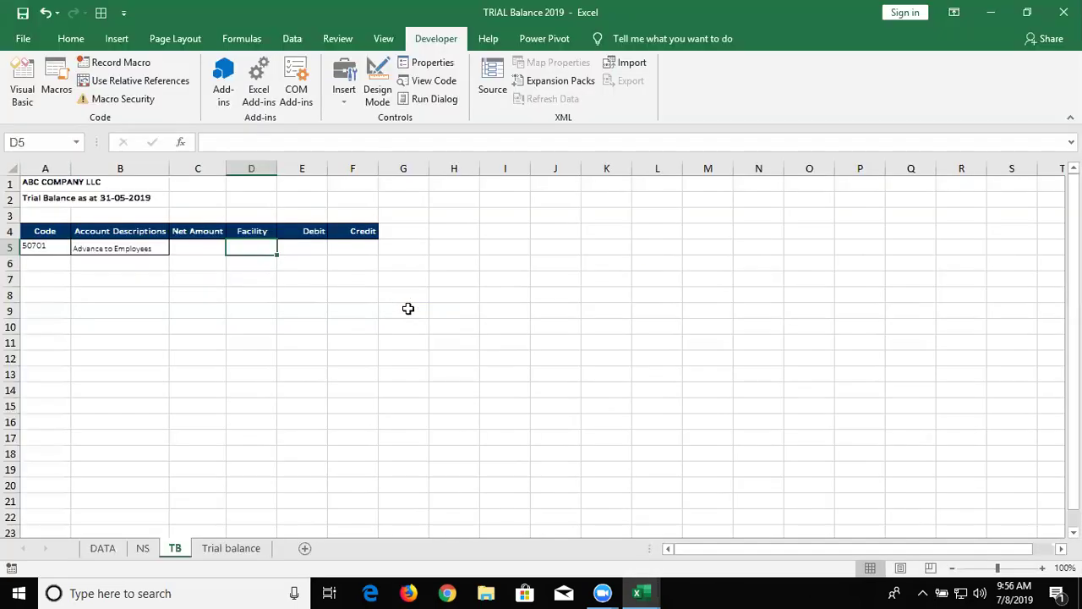
click(102, 547)
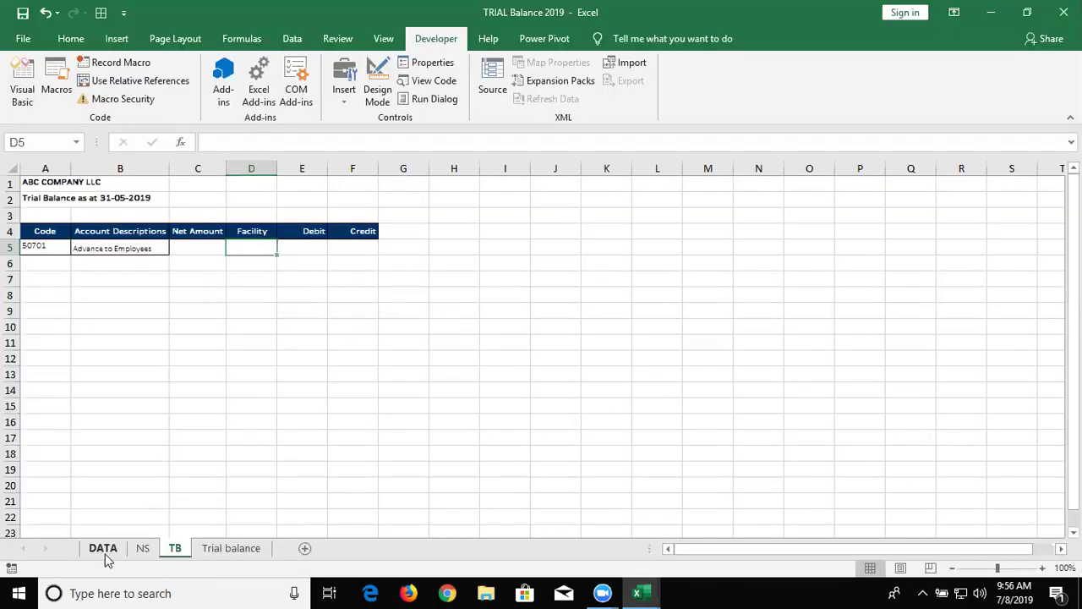
key(Right)
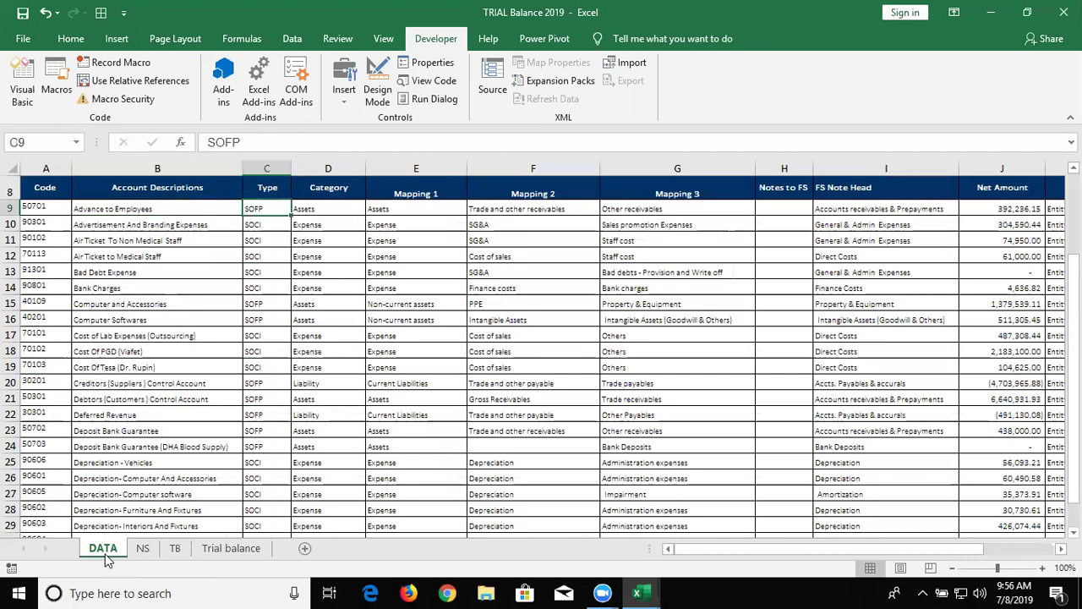
key(Right)
key(Right)
key(Right)
key(Left)
key(Left)
key(Left)
key(Left)
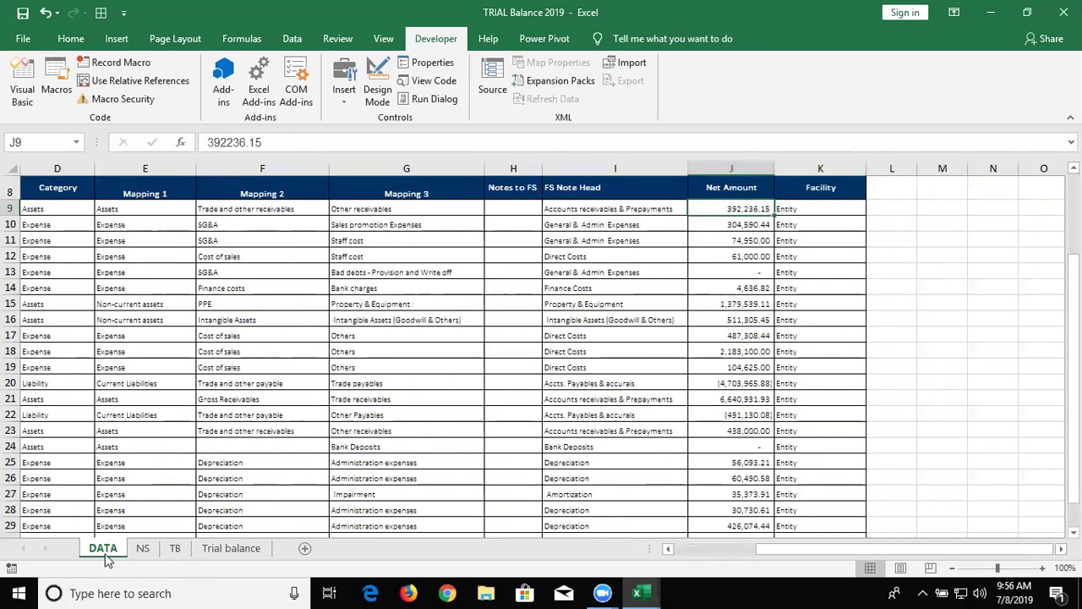
key(shift+Right)
key(ctrl+c)
Step: Paste them into TB cells C5:D5, giving 392,236.15 and Entity
click(231, 548)
click(177, 548)
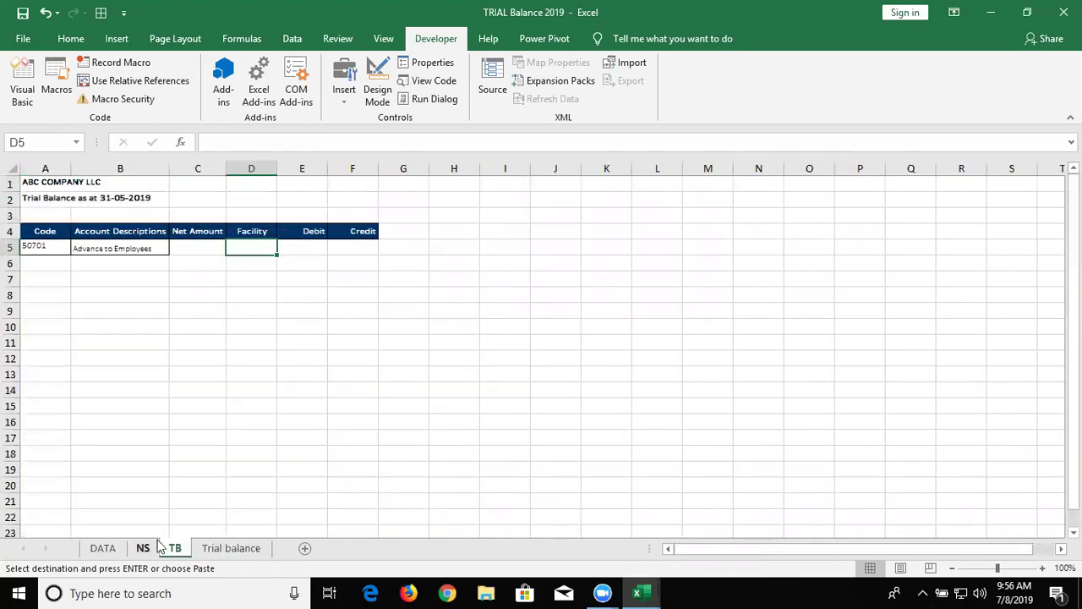
key(Left)
key(ctrl+v)
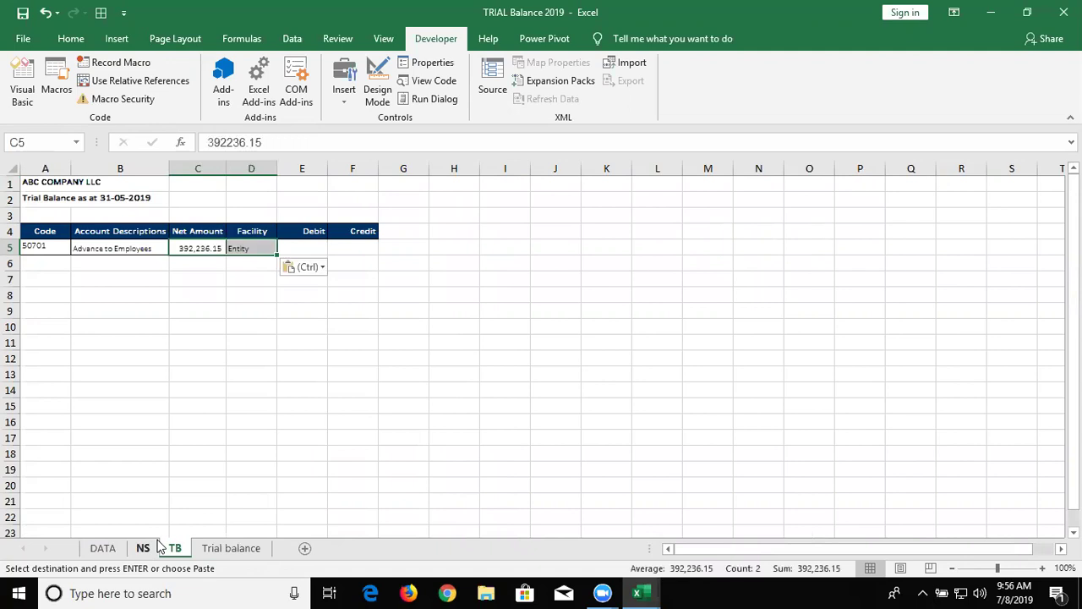
key(alt+F11)
Step: Add an If line testing whether the Net Amount expression is > 0 Then
key(Return)
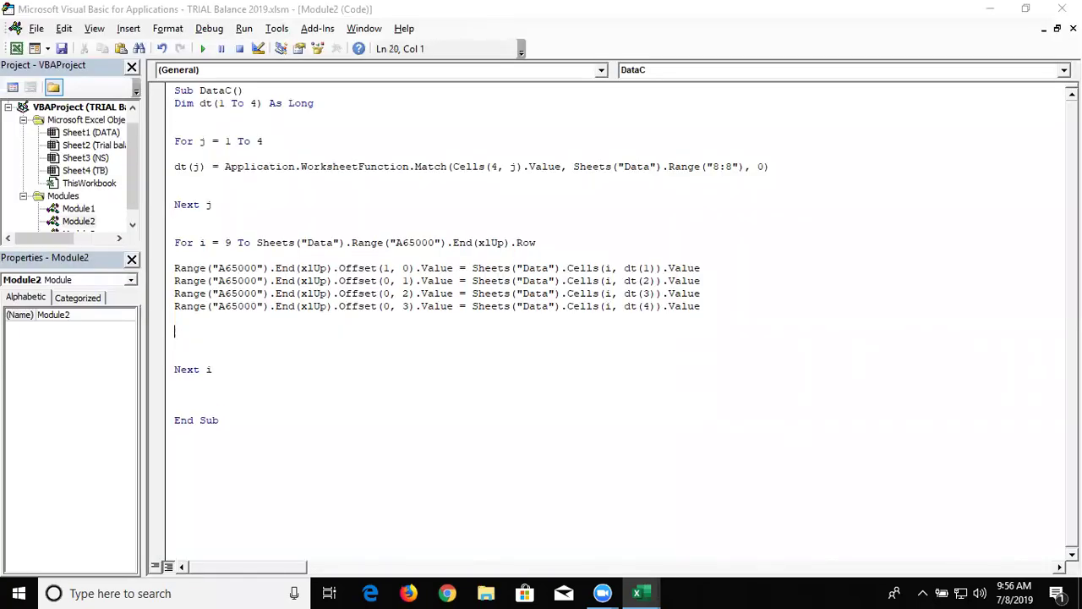
text(if)
click(470, 306)
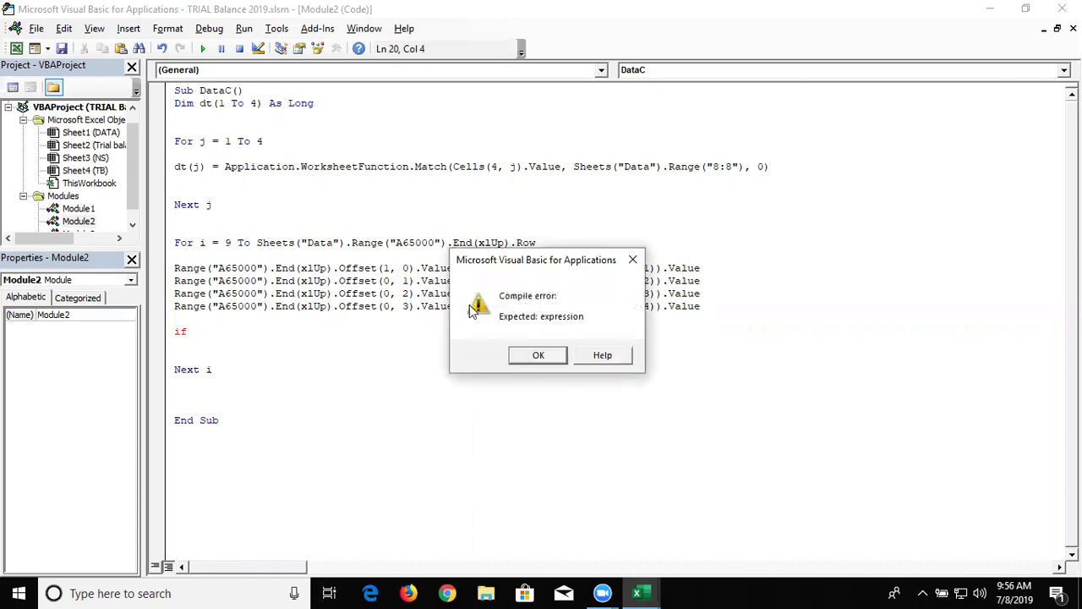
key(Return)
drag(470, 306, 723, 309)
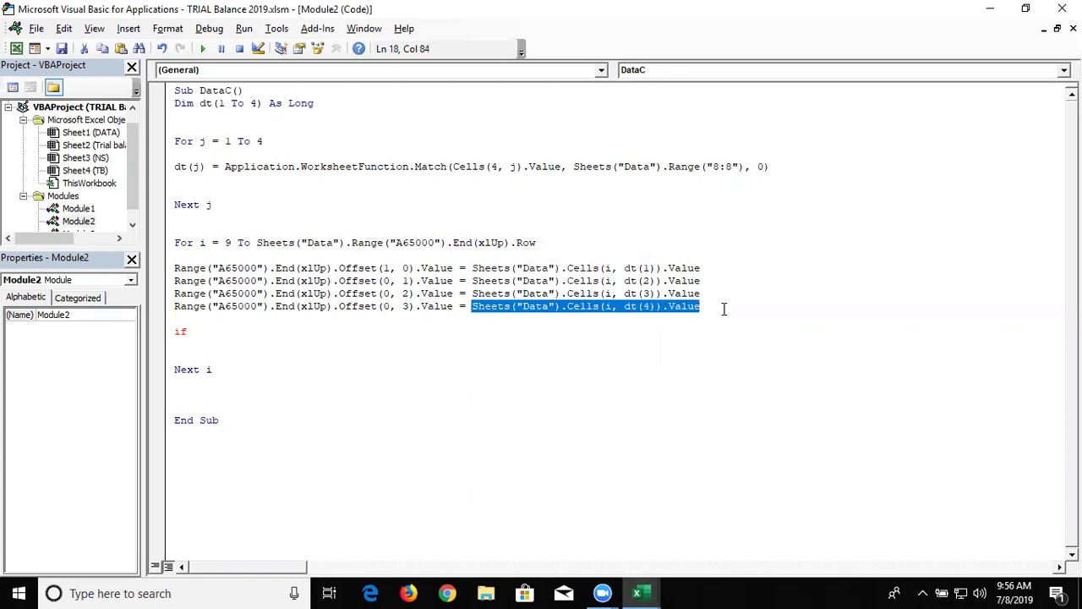
click(266, 324)
click(259, 331)
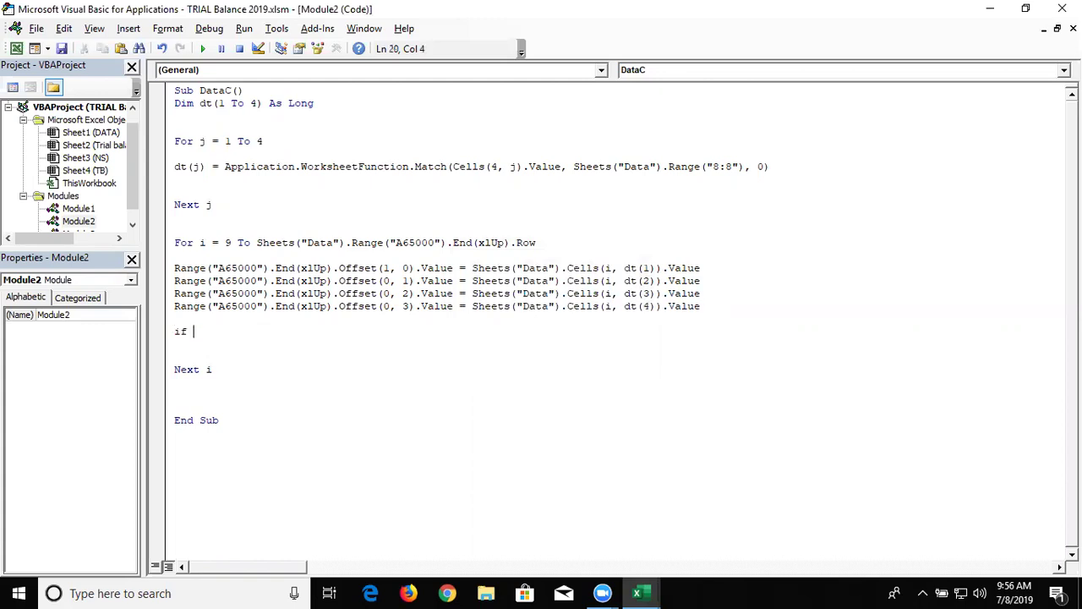
key(ctrl+v)
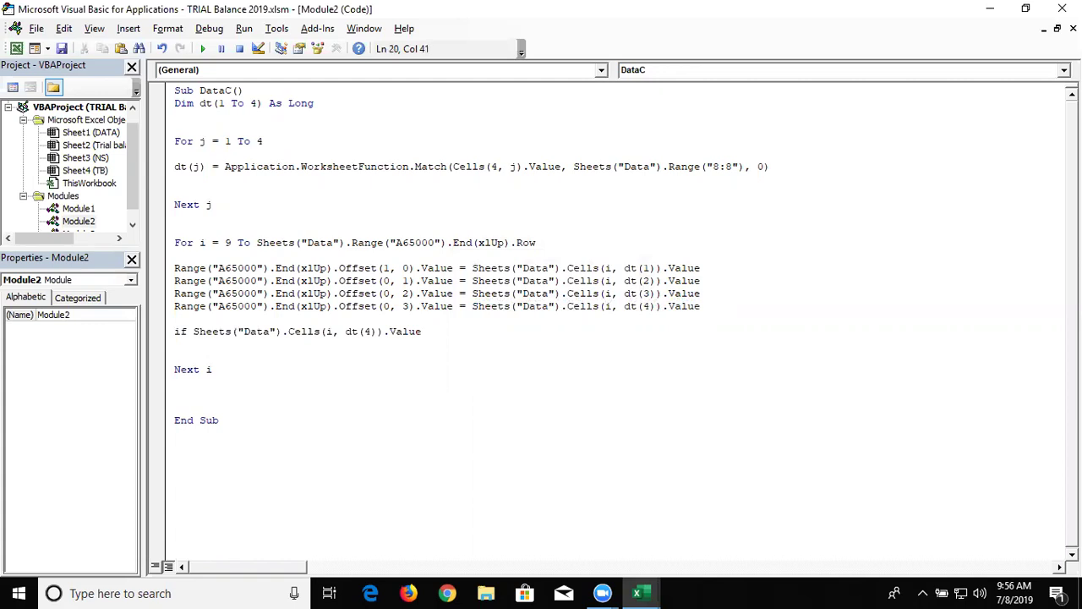
text(> 0 )
text(Then)
key(Return)
Step: Inside the If, paste the Range assignment line with Offset(0, 4), then close it with End If
key(Up)
key(Up)
key(Up)
key(shift+Right)
key(shift+Right)
key(shift+Right)
key(shift+Right)
key(shift+Right)
key(shift+Right)
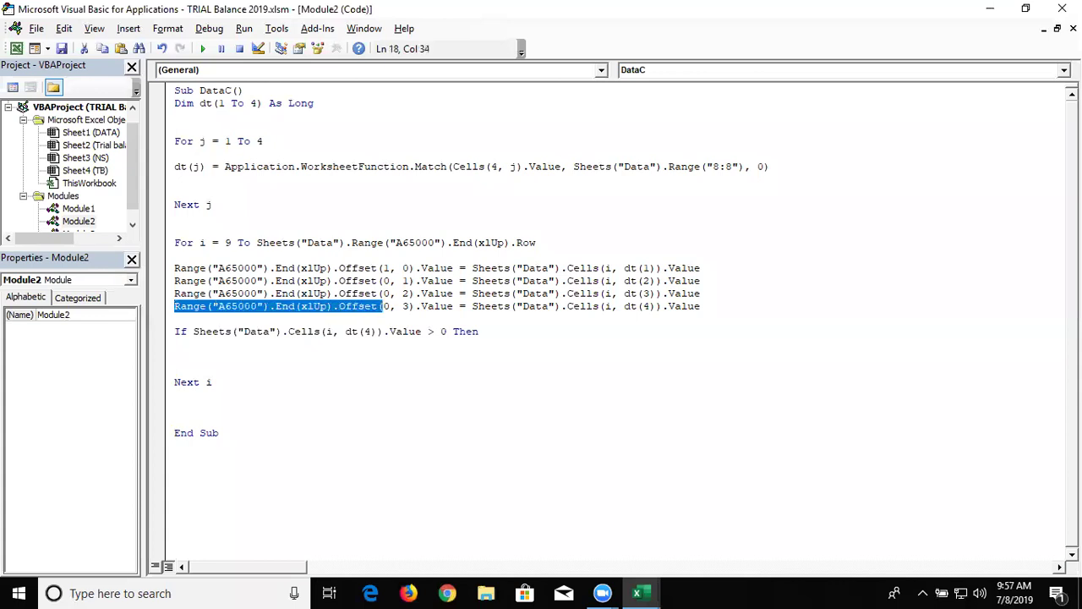
key(shift+Right)
key(shift+Right)
key(shift+Right)
key(shift+Right)
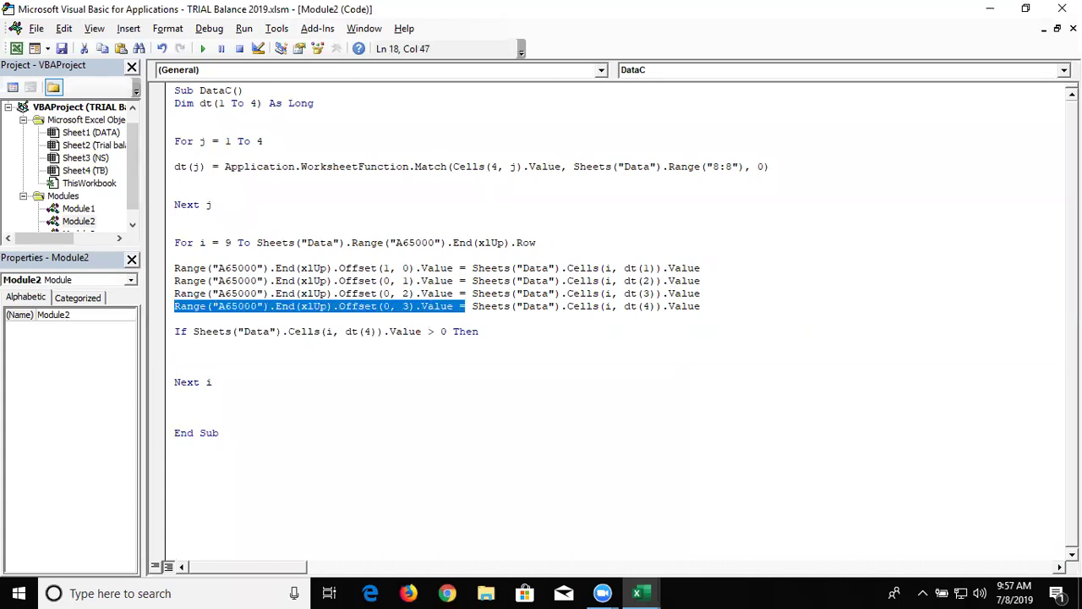
key(shift+Down)
key(Down)
key(Down)
key(ctrl+v)
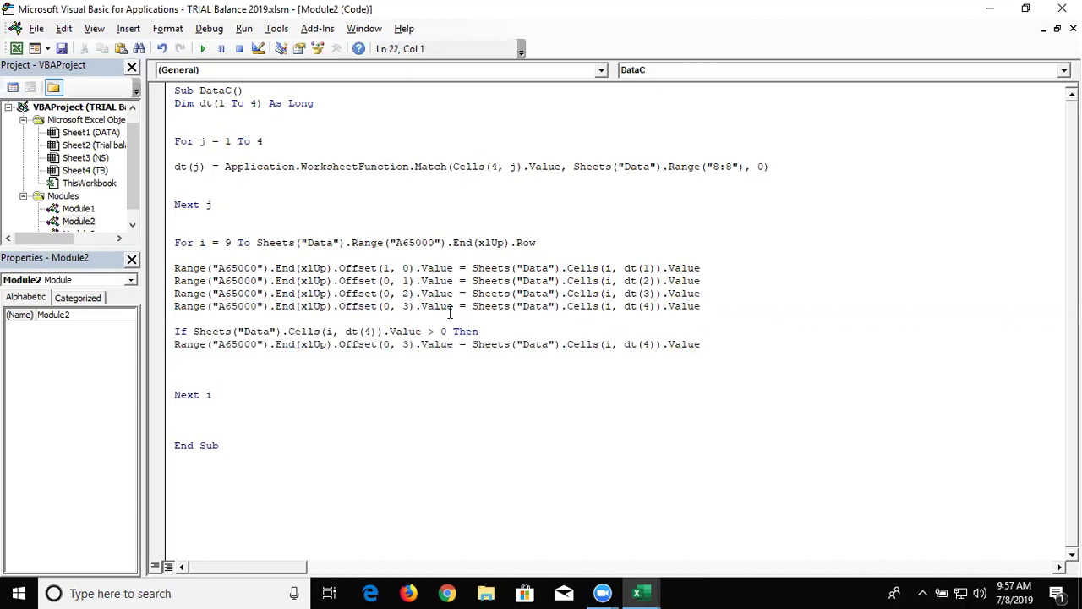
click(408, 344)
key(shift+Left)
text(4)
click(219, 368)
text(end if)
key(Return)
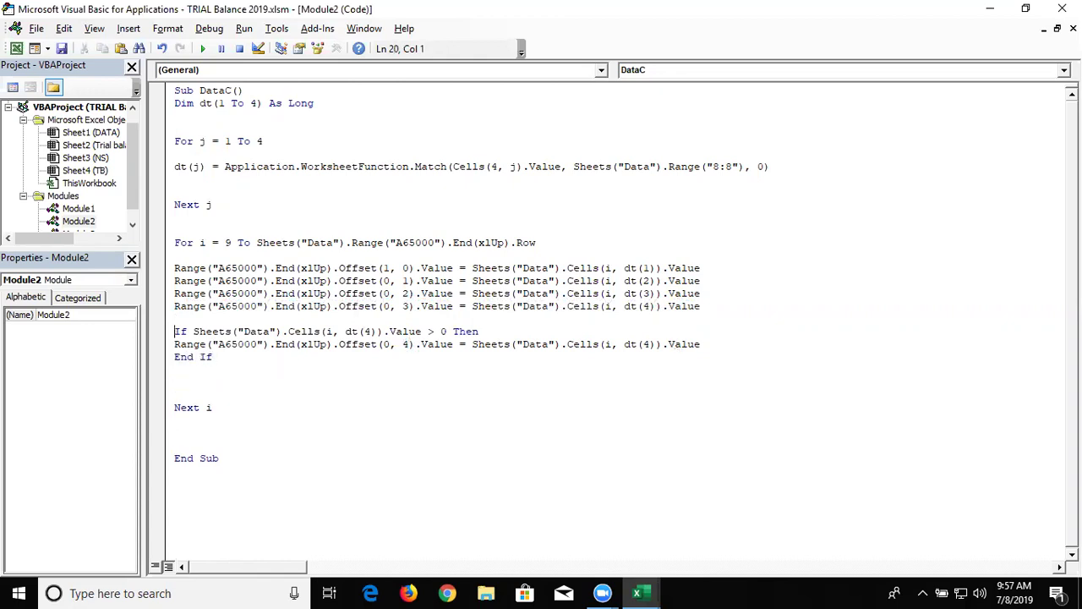
Step: Duplicate the If block, changing the test to <= 0 and the offset to 5
drag(174, 331, 212, 357)
click(175, 369)
key(Return)
key(ctrl+v)
click(432, 382)
key(BackSpace)
text(<)
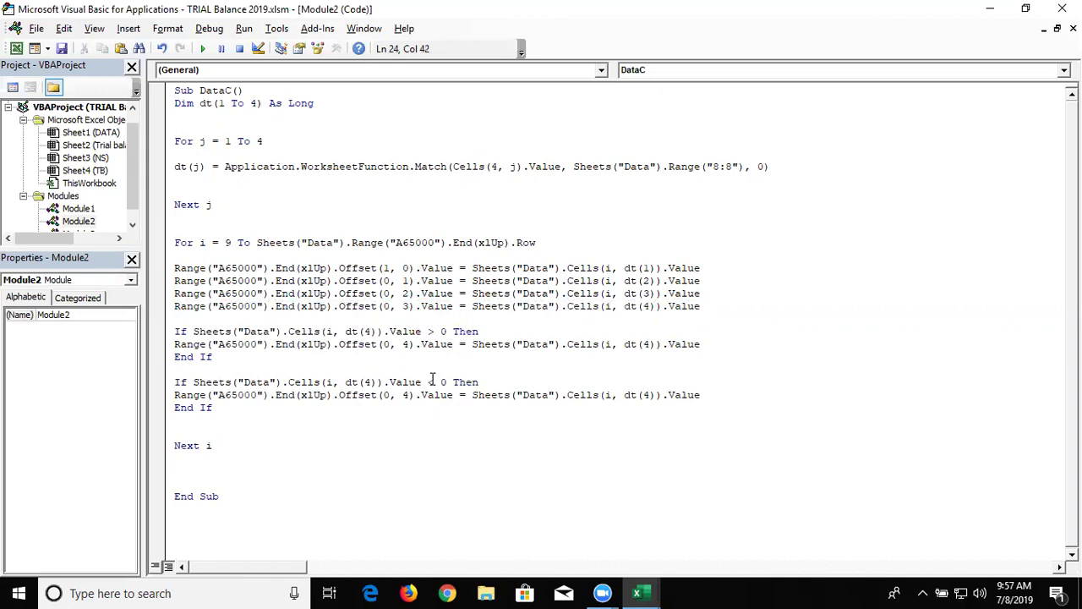
text(=)
click(452, 443)
double_click(406, 395)
text(5)
click(613, 419)
Step: Wrap the Credit line's source value in Abs() and add a line after Next i
click(471, 395)
text(abs()
click(759, 397)
text())
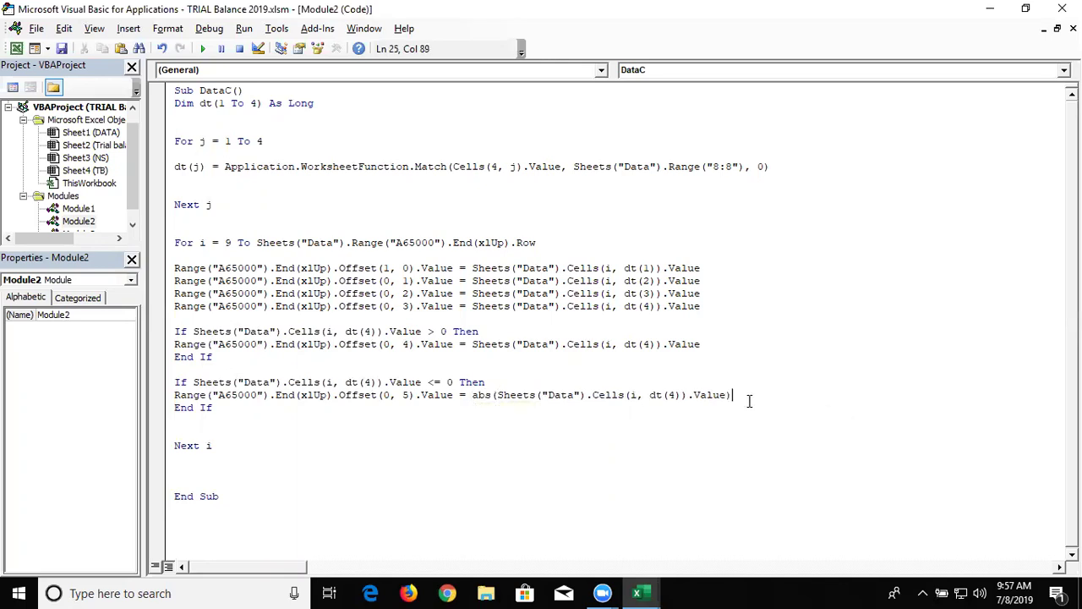
click(696, 437)
key(Return)
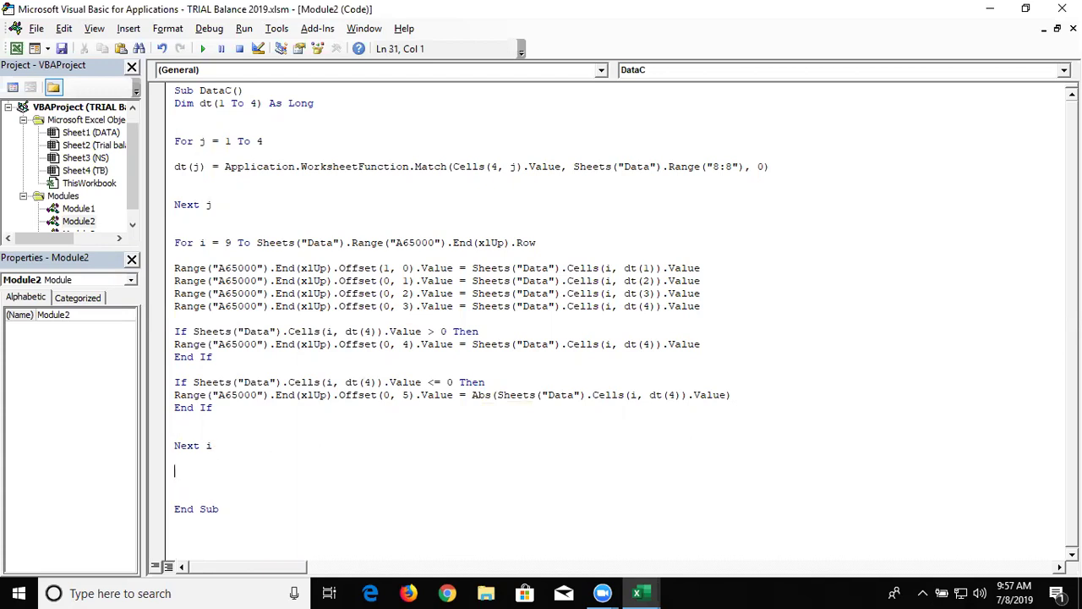
Step: Add the line MsgBox "Data Have been Coped" to DataC and switch back to Excel
text(msgbo)
text(x "Da)
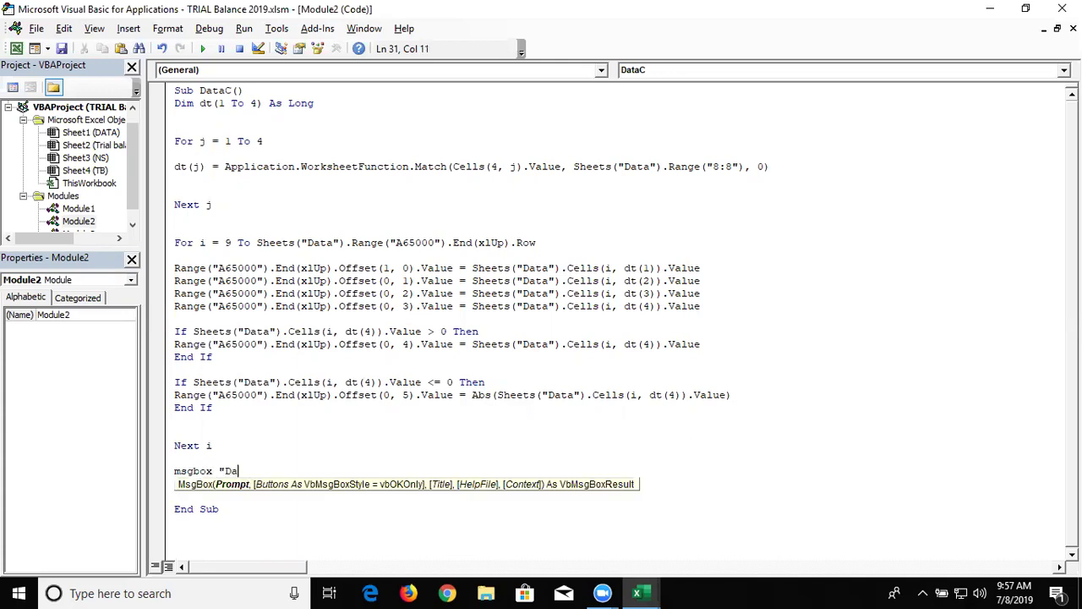
text(ta Have been )
text(Coped")
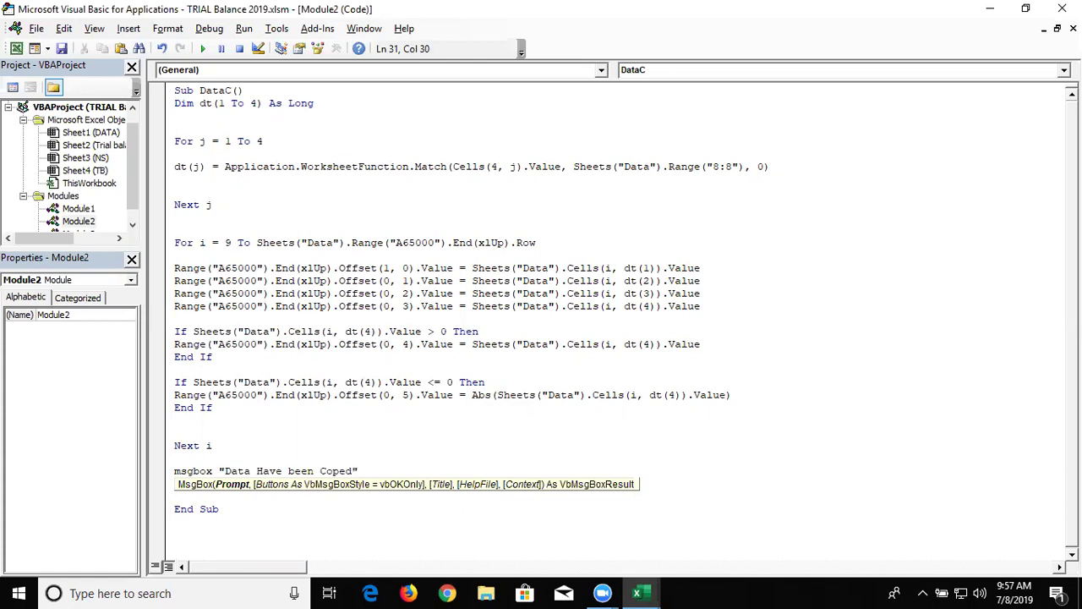
key(Return)
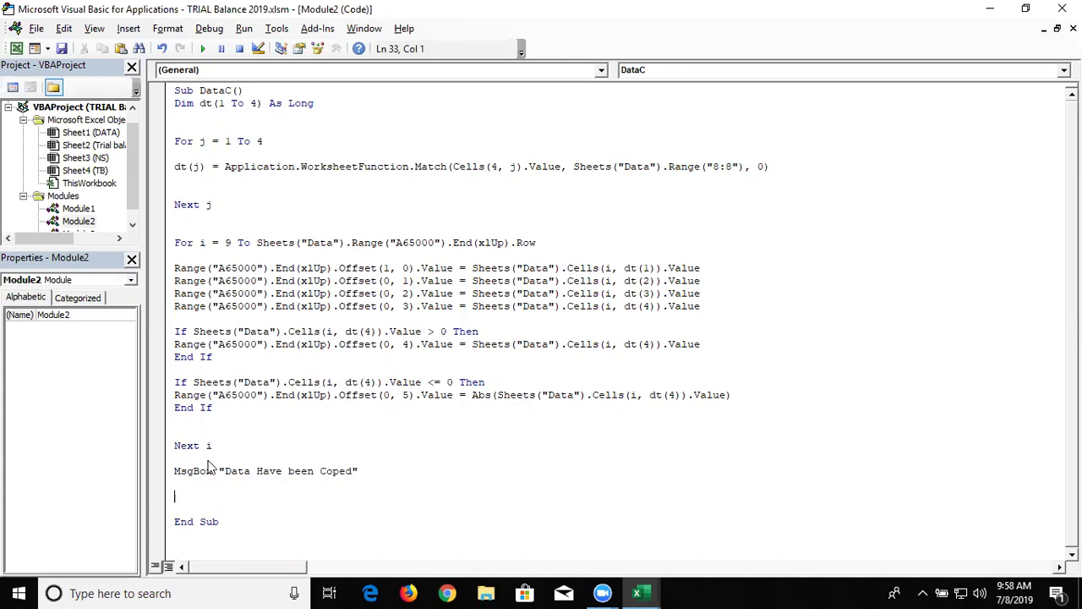
key(alt+F11)
Step: Draw a Form Controls button over F1:H3 and assign it the DataC macro
click(382, 196)
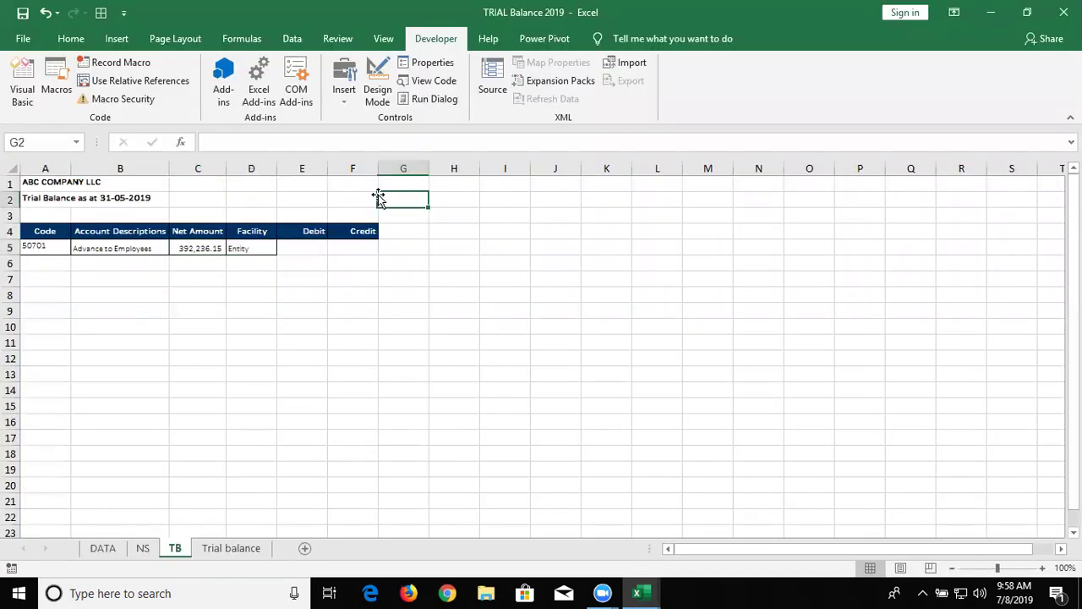
click(343, 102)
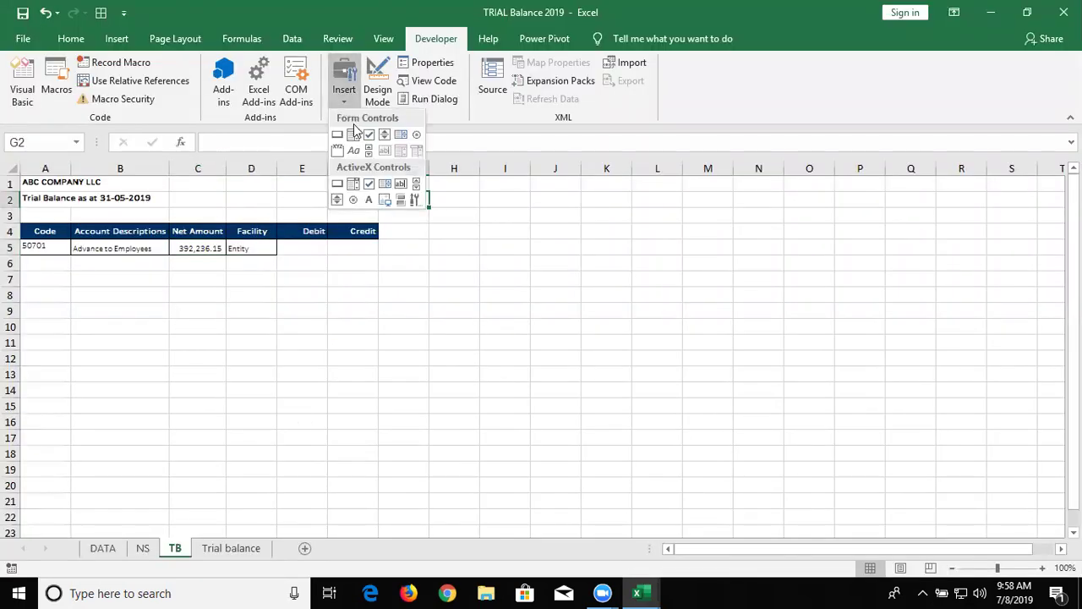
click(338, 183)
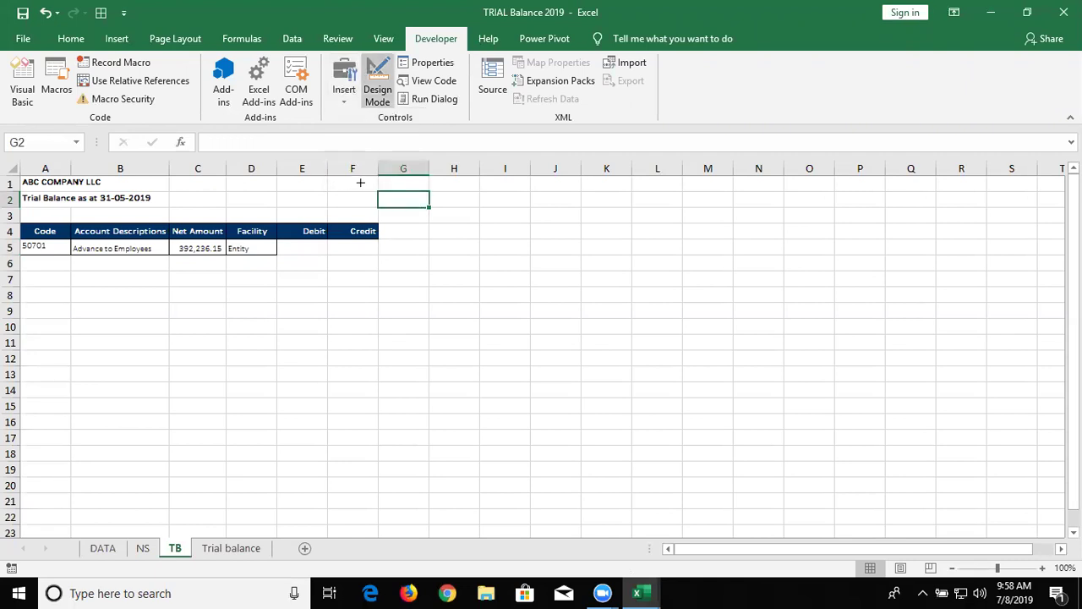
drag(362, 182, 459, 205)
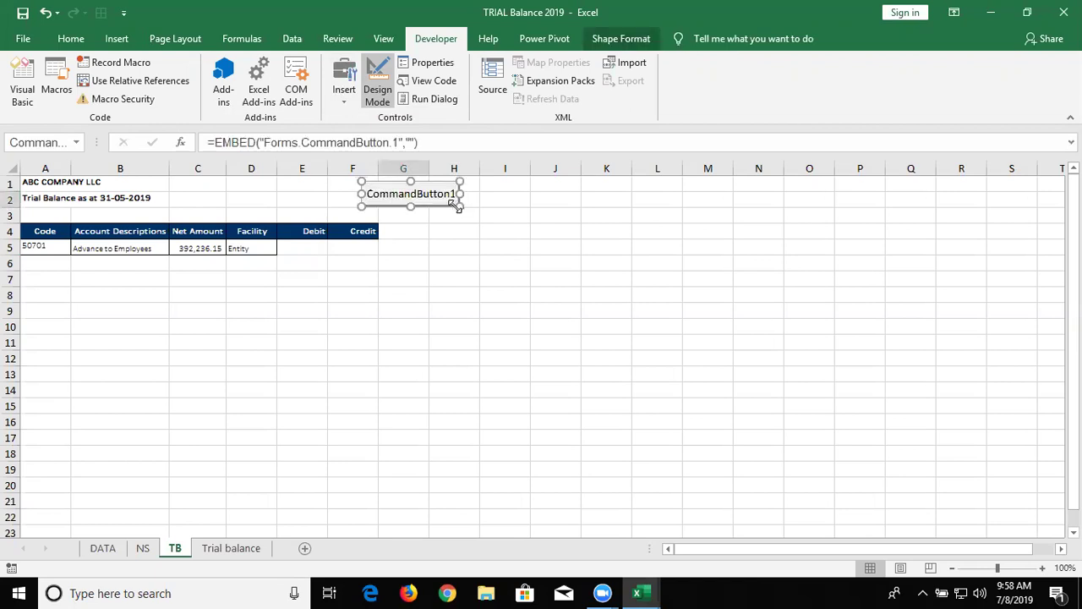
key(Delete)
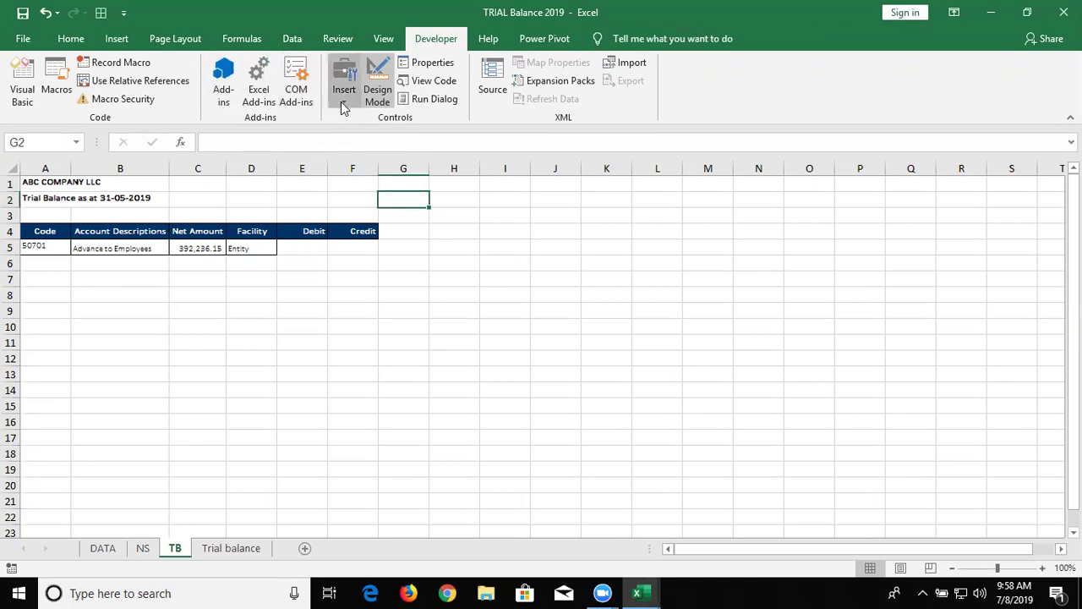
click(342, 97)
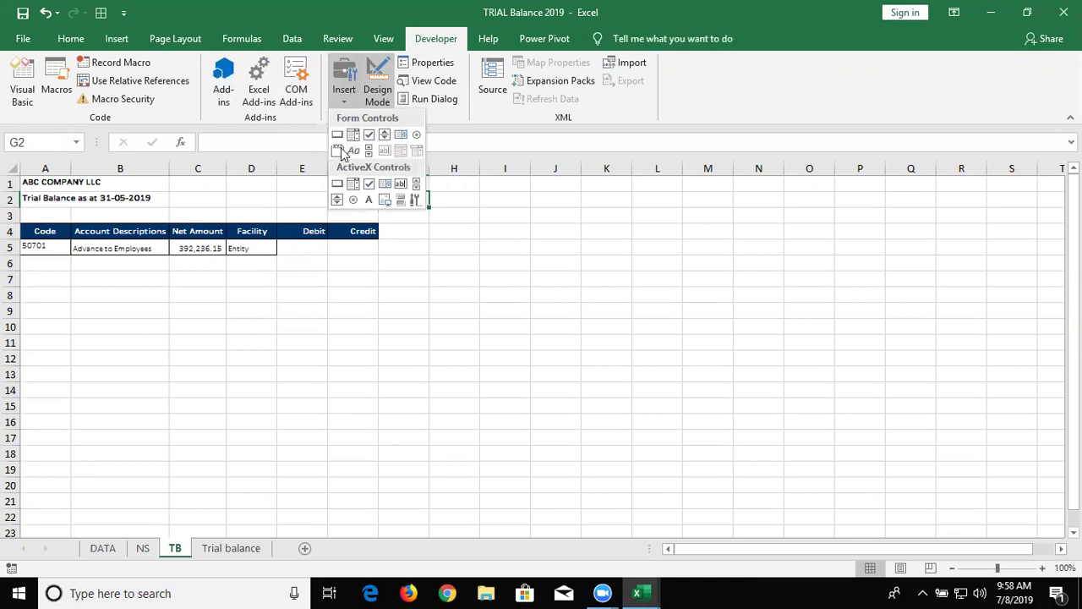
click(338, 134)
drag(362, 182, 443, 211)
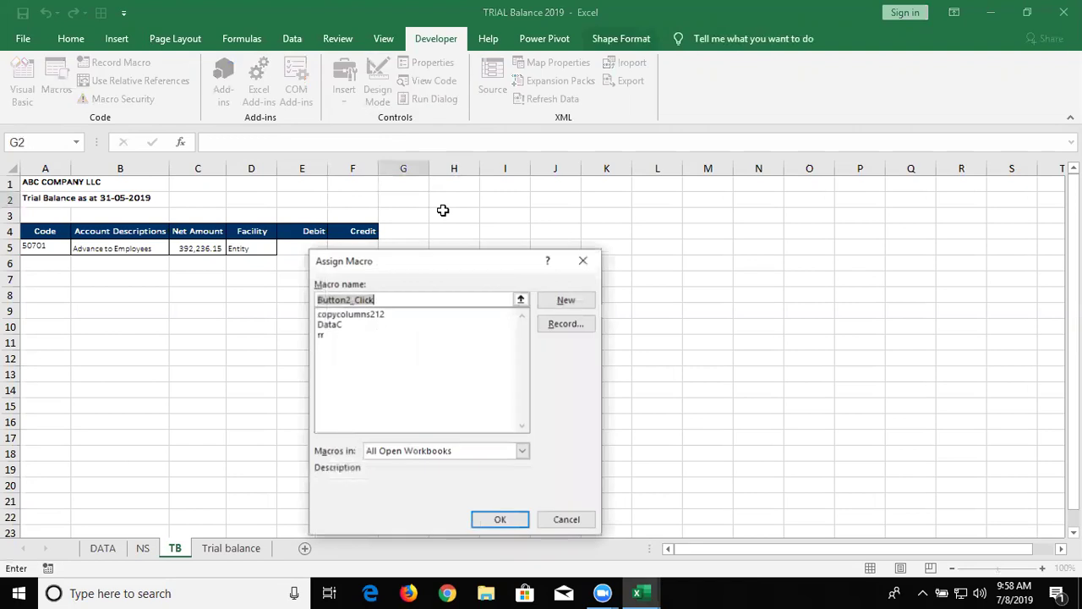
click(337, 326)
click(501, 520)
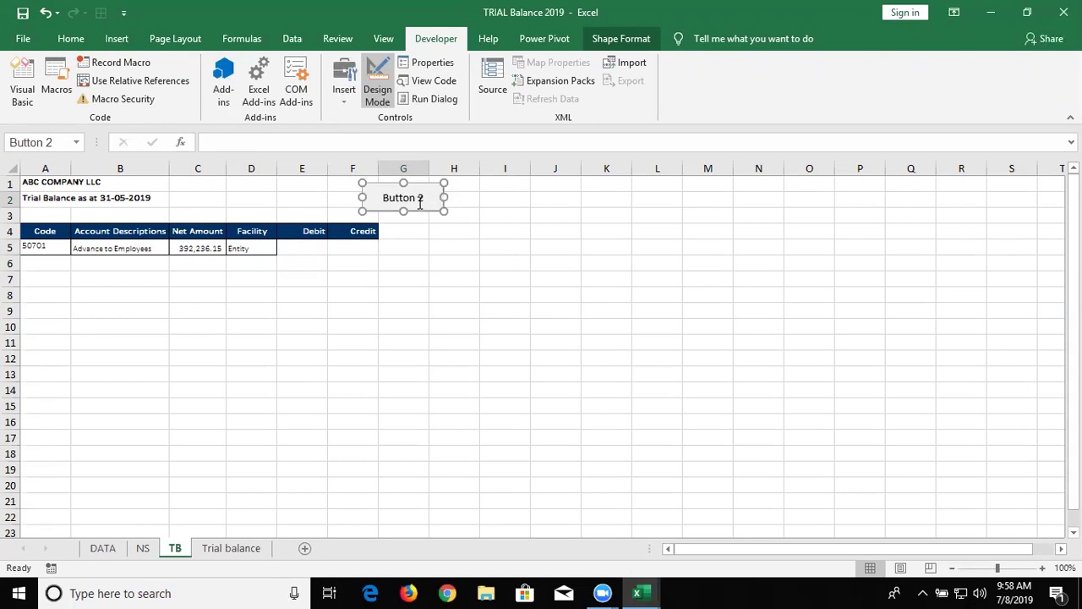
Step: Relabel the button 'Copy' and clear the sample entries in row 5
click(420, 202)
key(BackSpace)
key(BackSpace)
key(BackSpace)
key(Delete)
text(Copy)
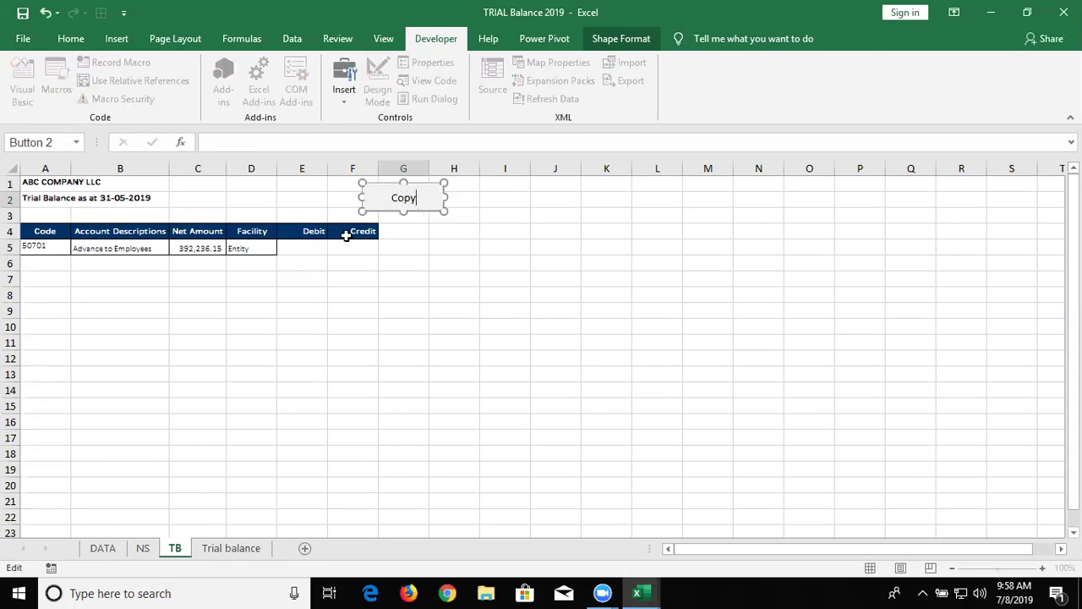
click(209, 263)
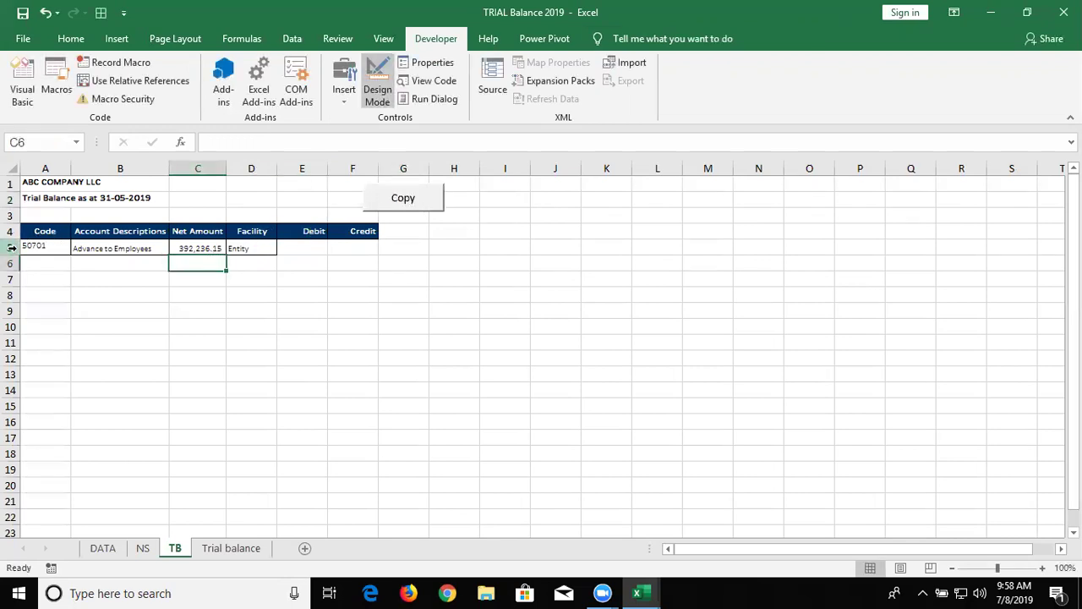
click(12, 247)
key(Delete)
Step: Run DataC with the Copy button and dismiss the 'Data Have been Coped' message
click(200, 311)
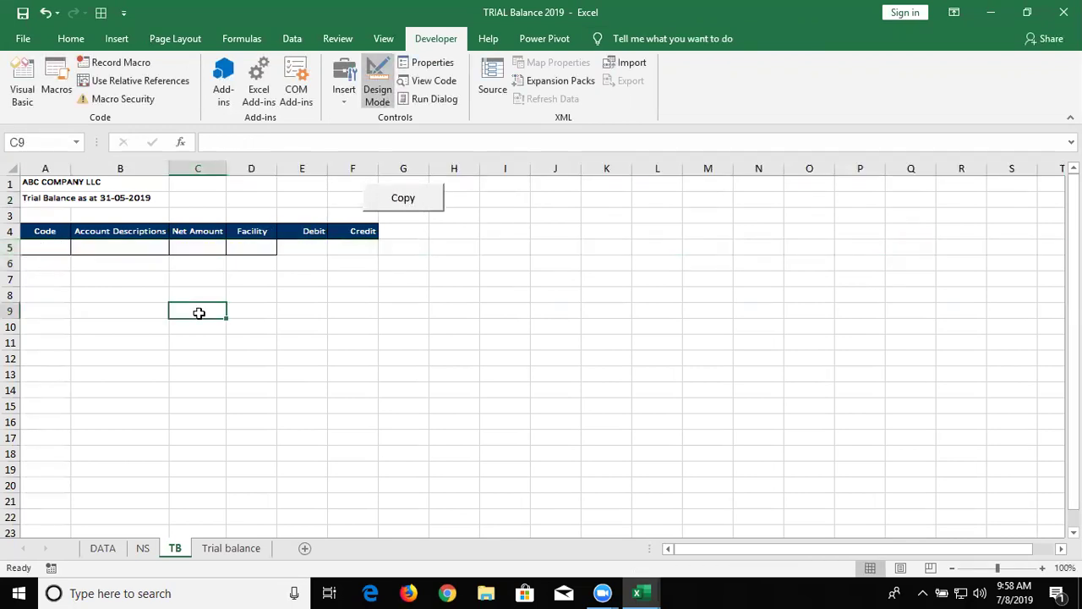
click(418, 211)
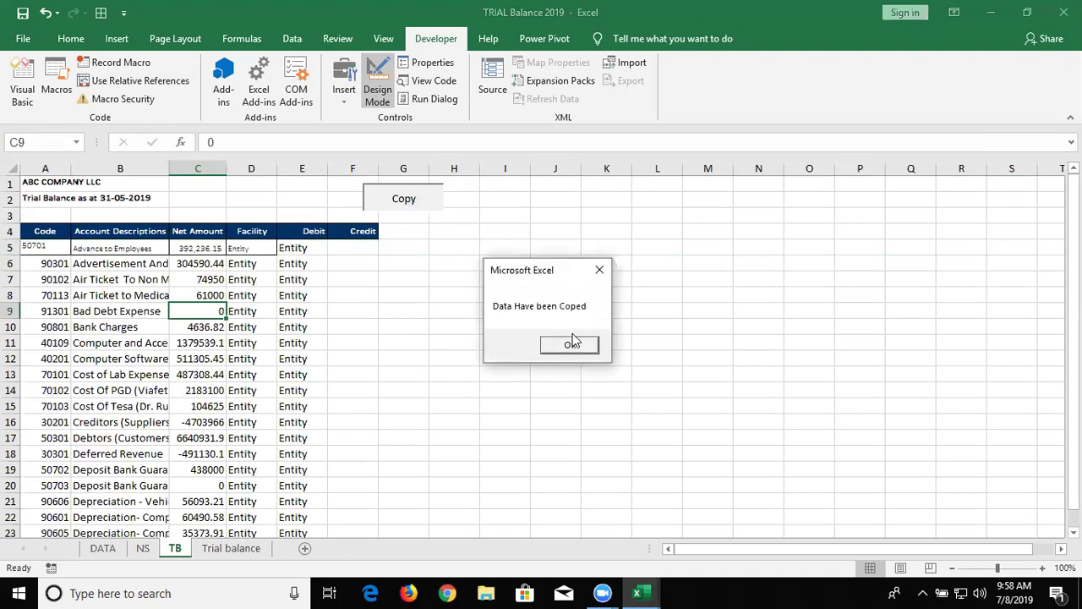
click(571, 346)
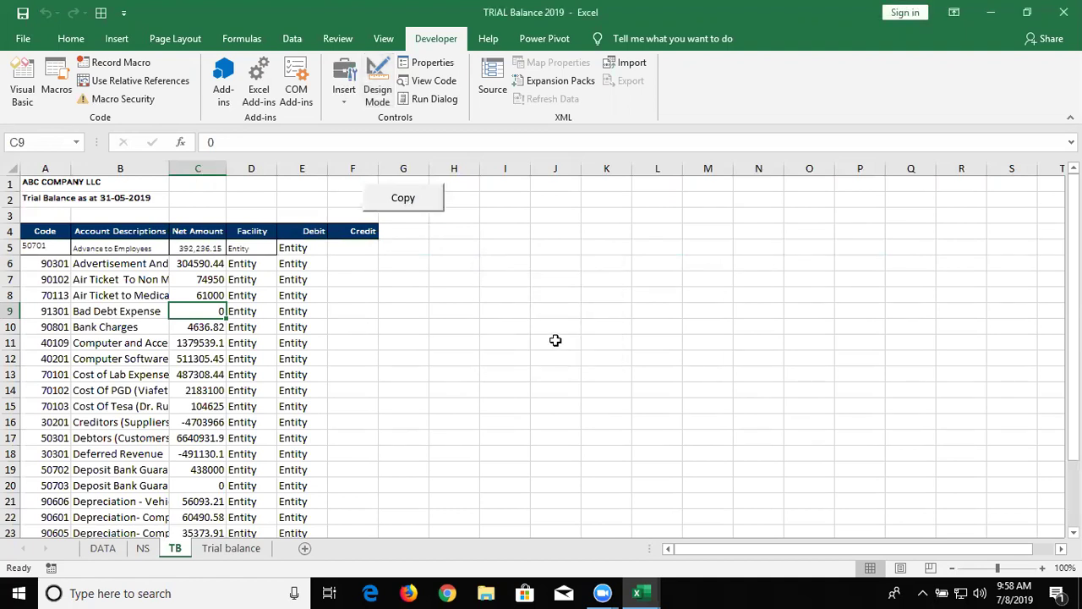
click(302, 279)
Step: Clear the Debit entries E5:E27 and the Code to Facility data A5:D27
key(Up)
key(Up)
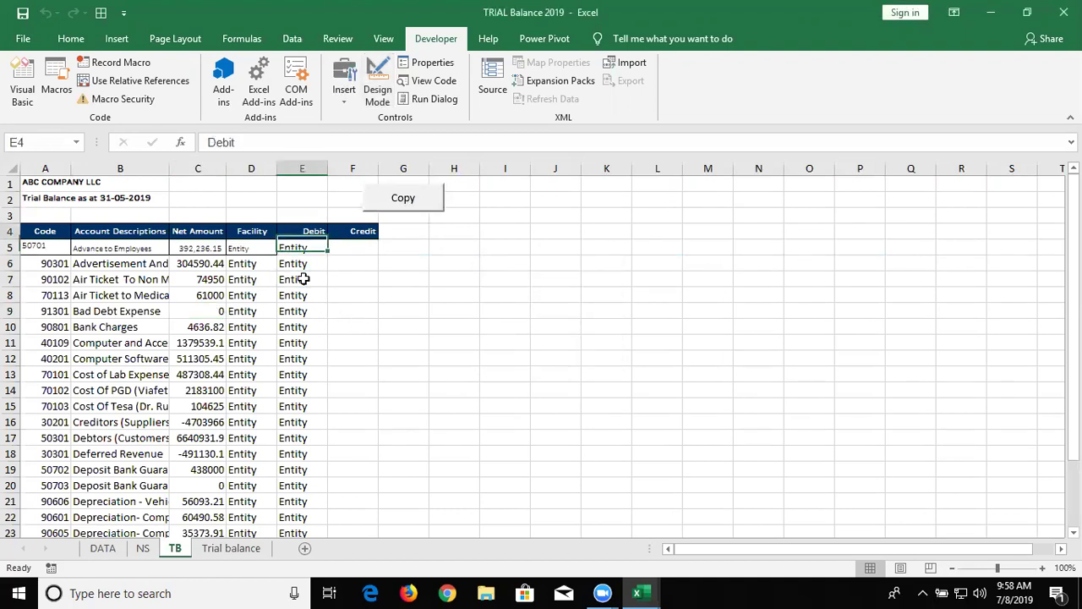
key(ctrl+shift+Down)
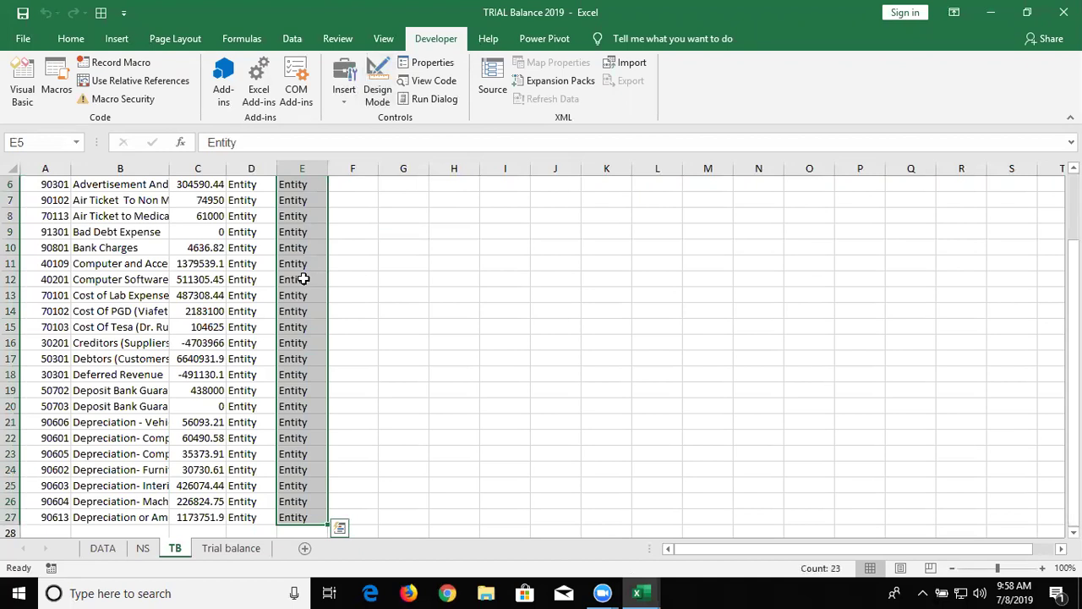
scroll(303, 278, up, 2)
key(Delete)
key(Left)
key(Left)
key(Left)
key(Left)
key(ctrl+shift+Right)
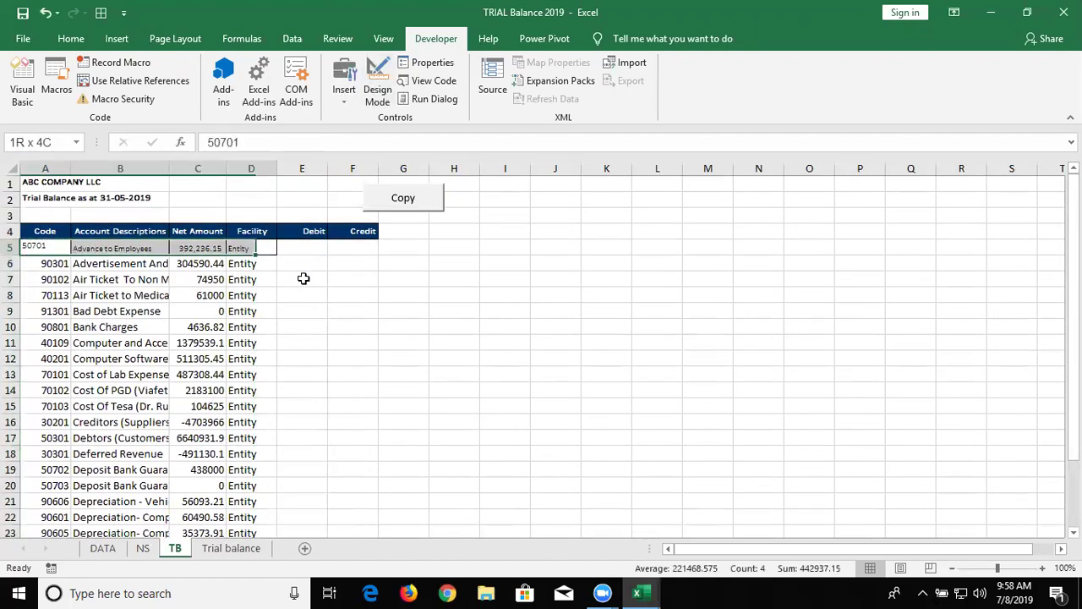
key(ctrl+shift+Down)
scroll(305, 279, up, 2)
key(Delete)
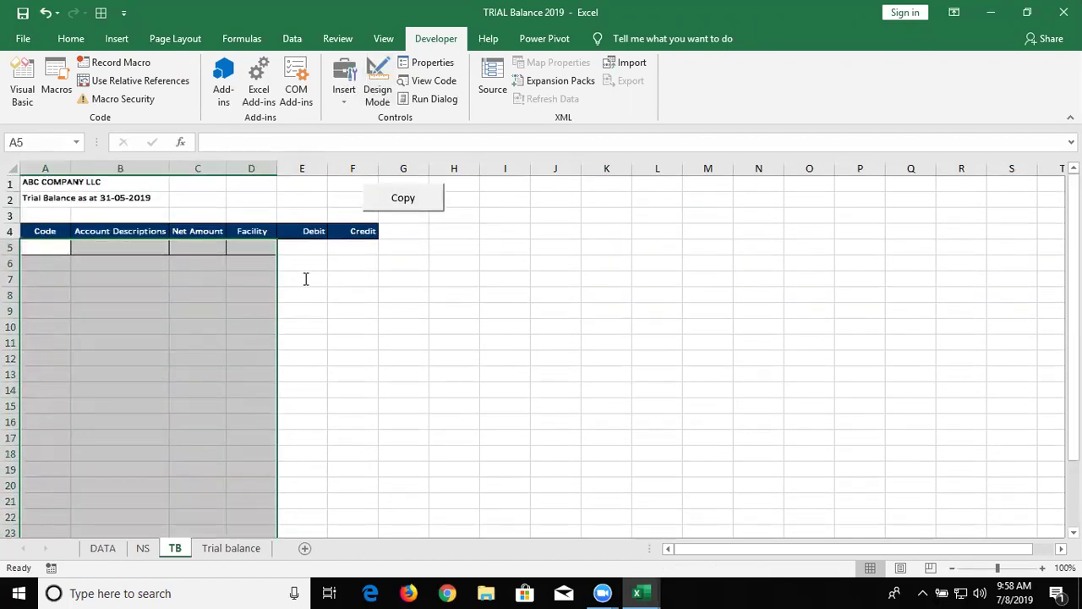
Step: Change dt(4) to dt(3) in DataC's Offset(0, 4) and Offset(0, 5) lines
key(alt+F11)
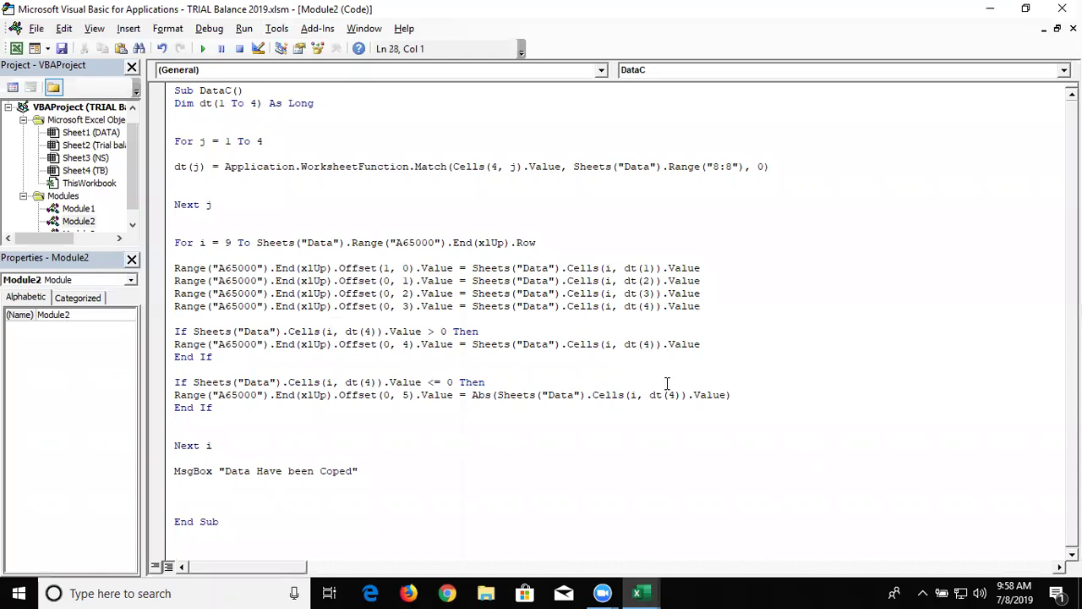
click(649, 344)
key(BackSpace)
text(3)
click(675, 395)
key(BackSpace)
text(3)
click(548, 435)
key(alt+F11)
click(420, 287)
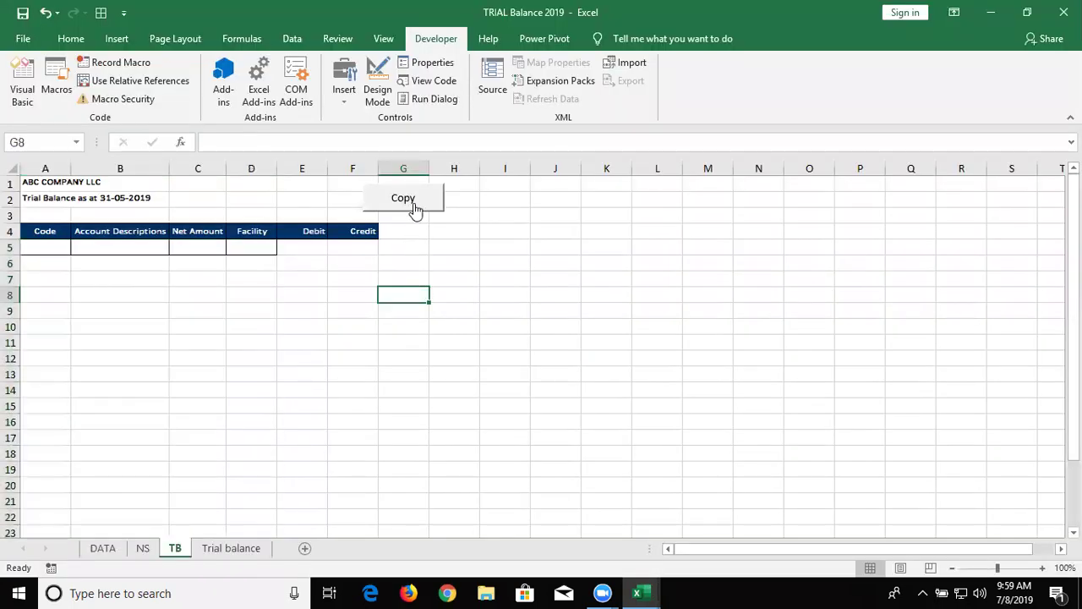
Step: Rerun the macro with the Copy button and check the refilled table
click(415, 210)
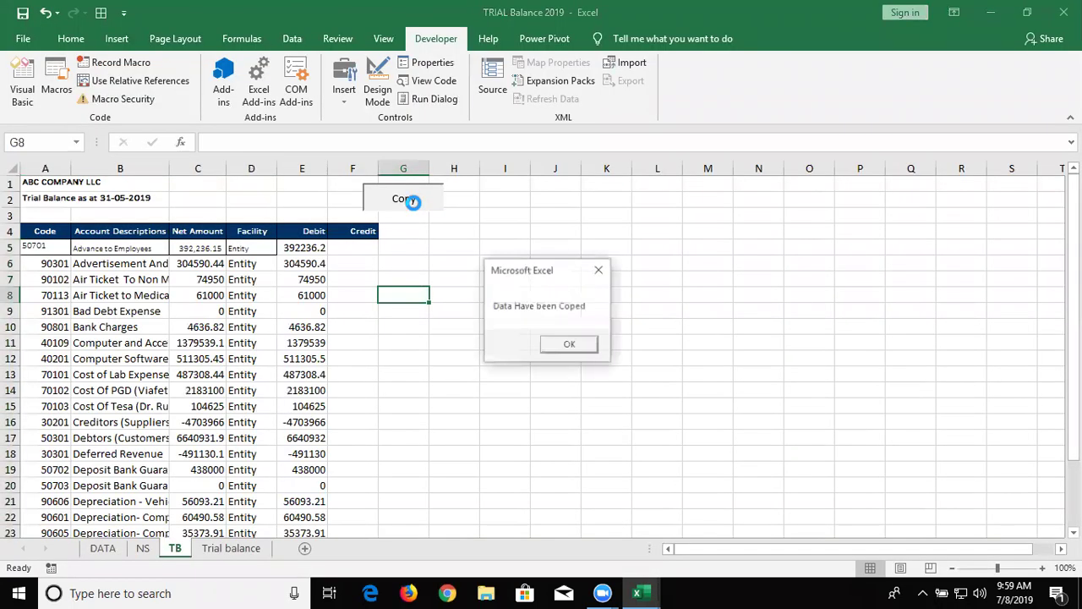
click(569, 340)
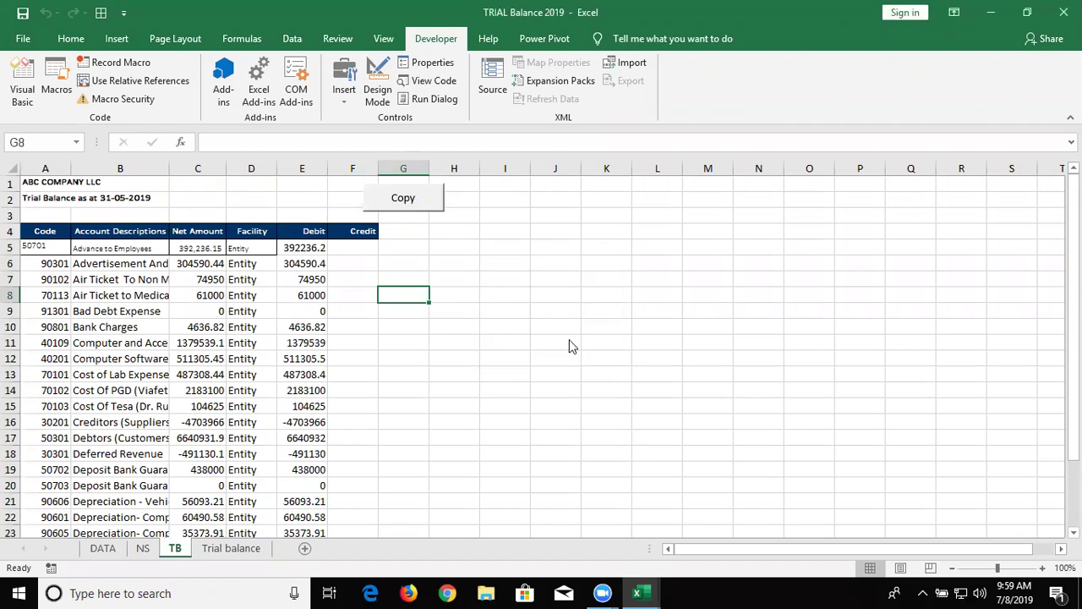
key(alt+F11)
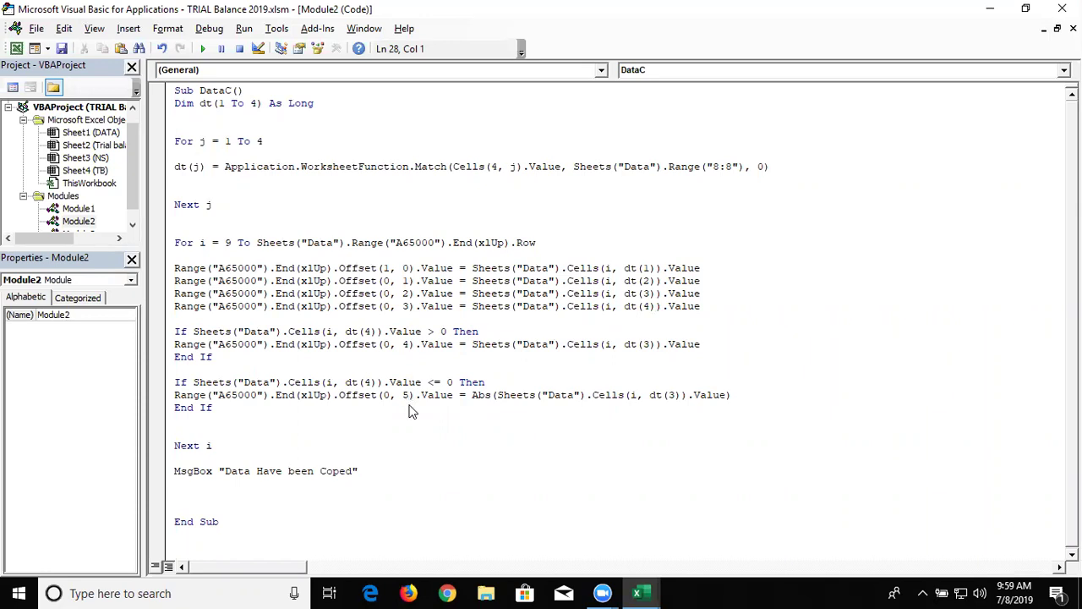
key(alt+F11)
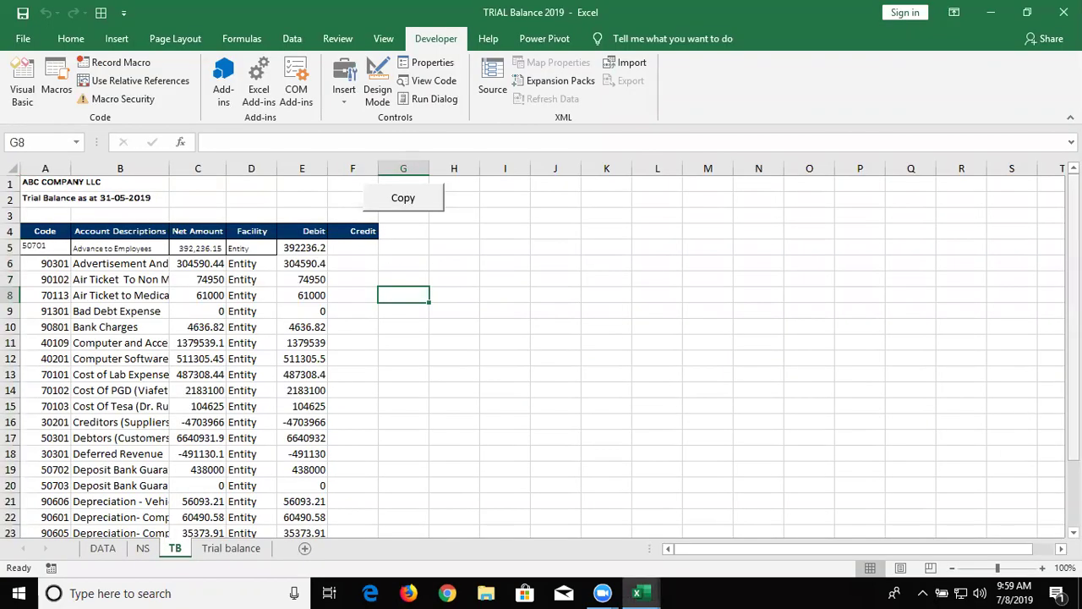
mouse_move(1074, 319)
mouse_down()
mouse_move(1073, 355)
mouse_move(1074, 338)
mouse_up()
Step: Change dt(4) to dt(3) in both If conditions of DataC
key(alt+F11)
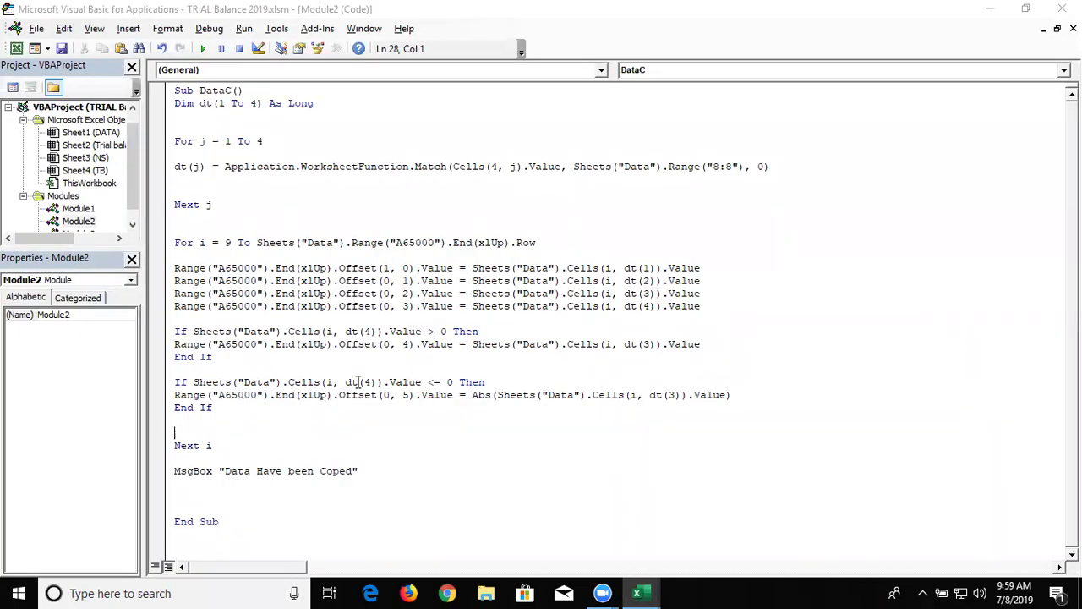
click(369, 331)
key(BackSpace)
text(3)
click(370, 382)
key(BackSpace)
text(3)
click(367, 420)
key(alt+F11)
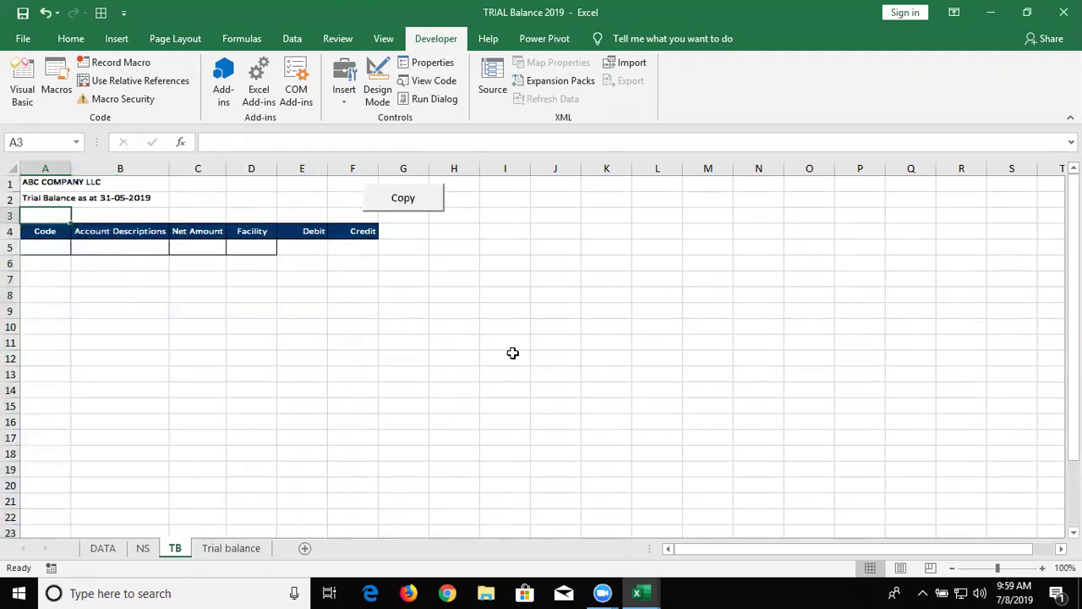
Step: Rerun DataC via Copy, review the Debit/Credit split, and save TRIAL Balance 2019
click(383, 199)
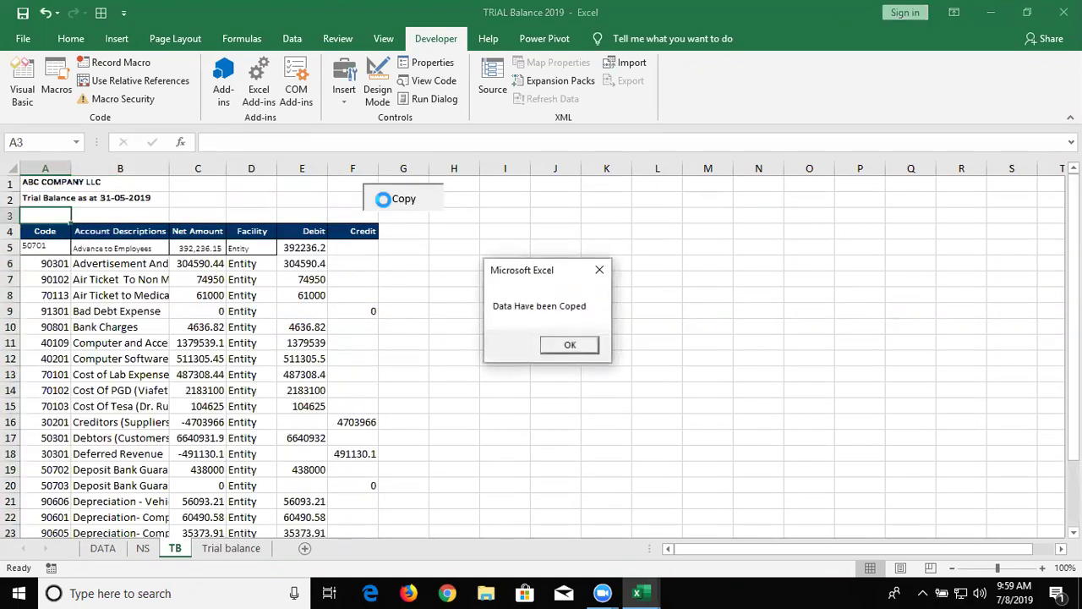
click(558, 352)
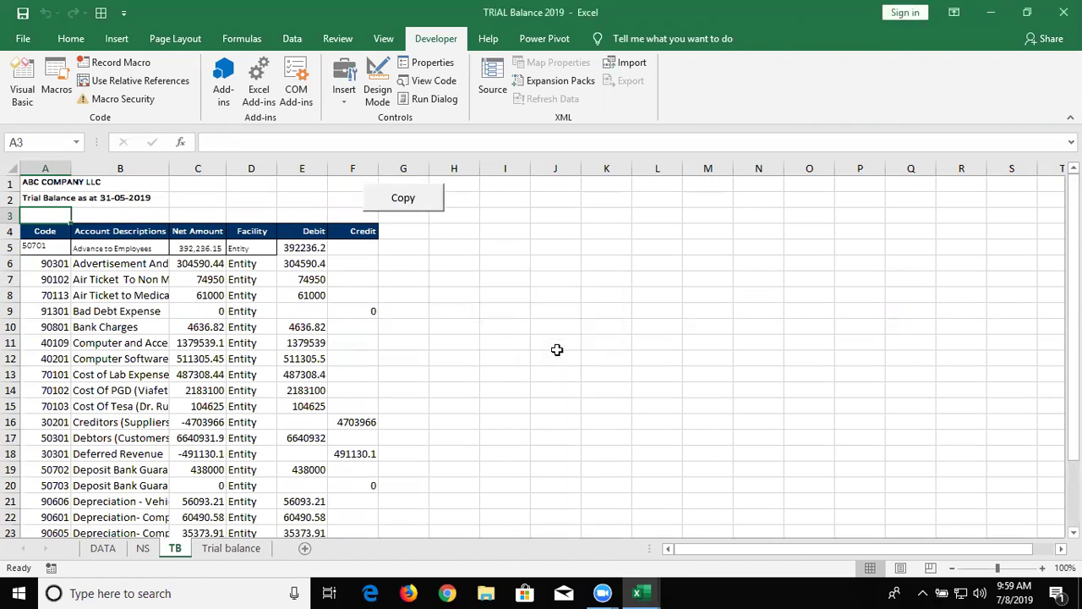
key(Down)
key(Page_Down)
key(Page_Up)
key(Up)
key(Up)
key(Up)
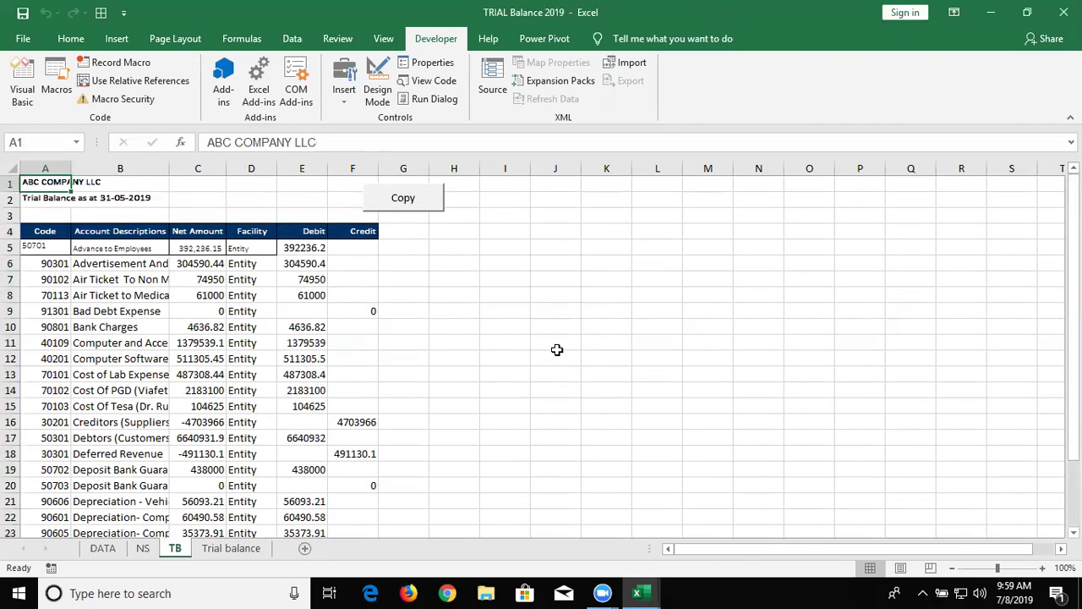
key(ctrl+s)
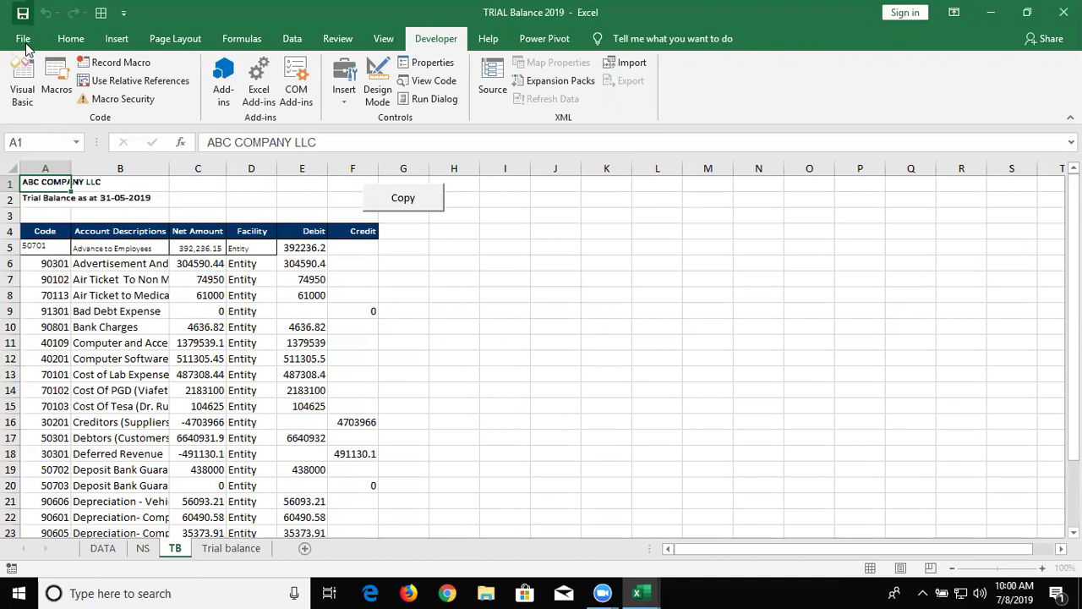
Step: Open the 4WMS workbook from the Recent list and go to cell A1
click(26, 47)
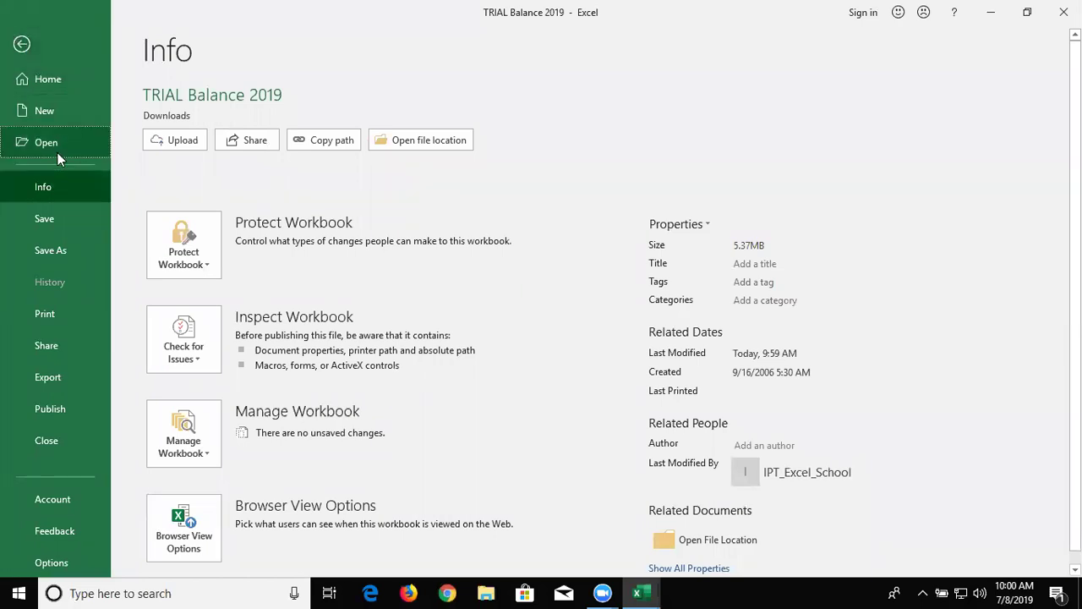
click(56, 152)
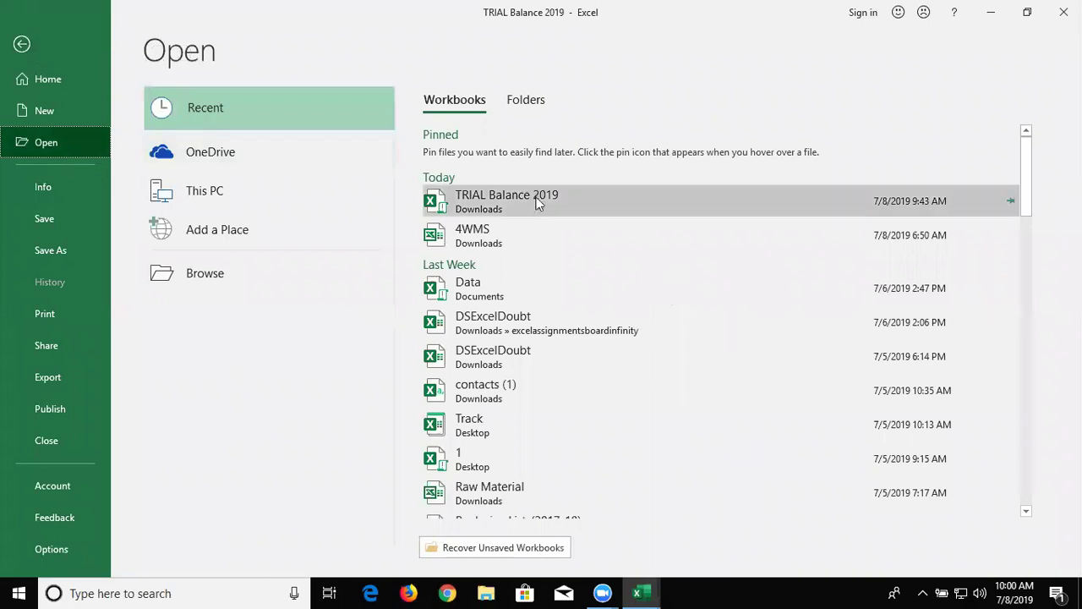
click(500, 241)
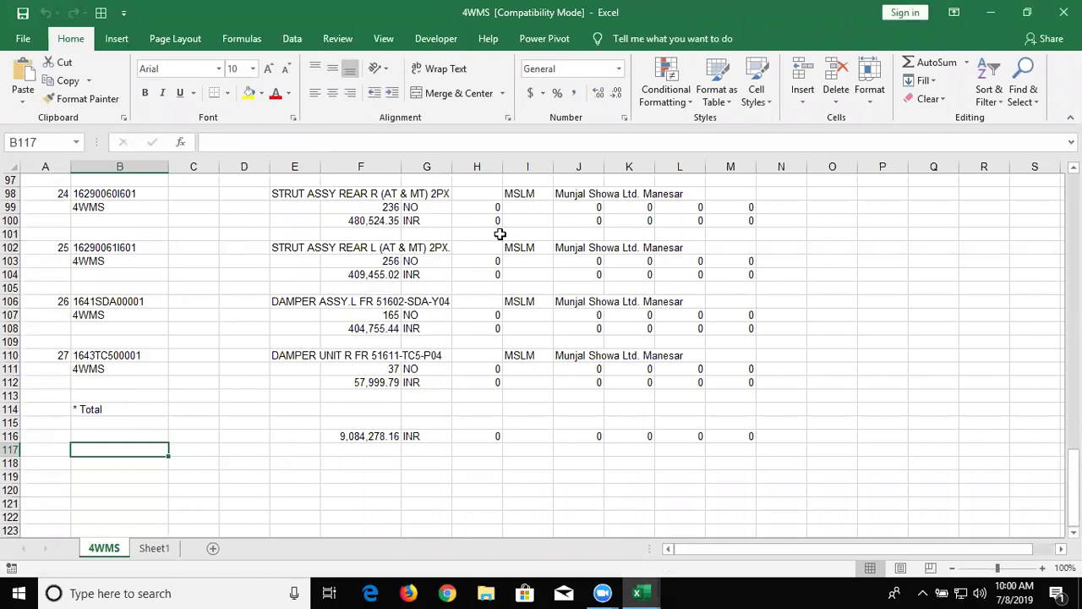
key(Up)
key(Up)
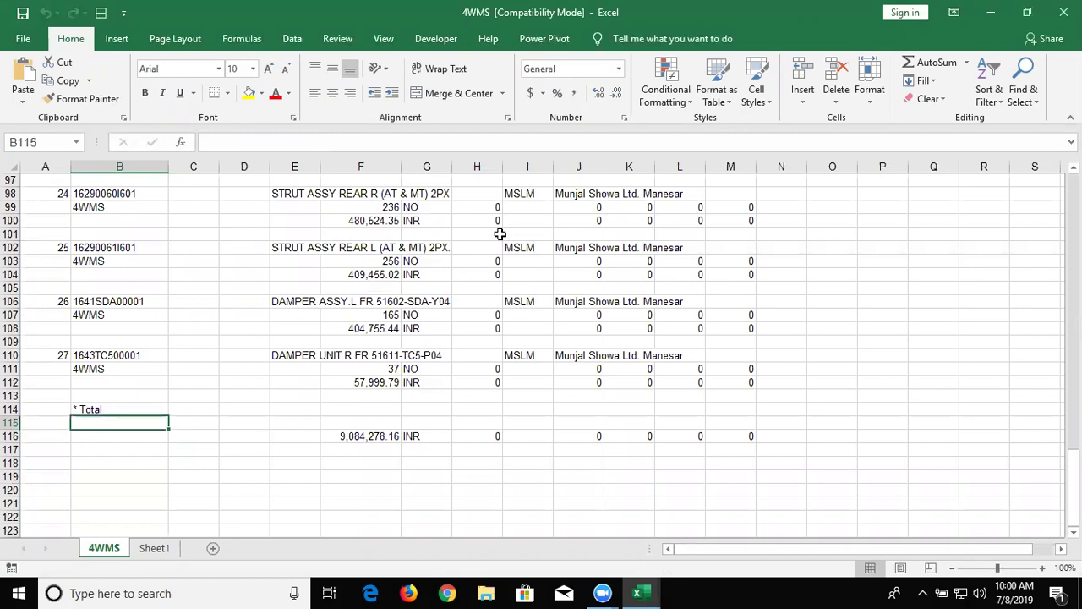
key(Up)
key(Left)
key(Up)
key(Up)
key(Up)
key(ctrl+Up)
key(ctrl+Home)
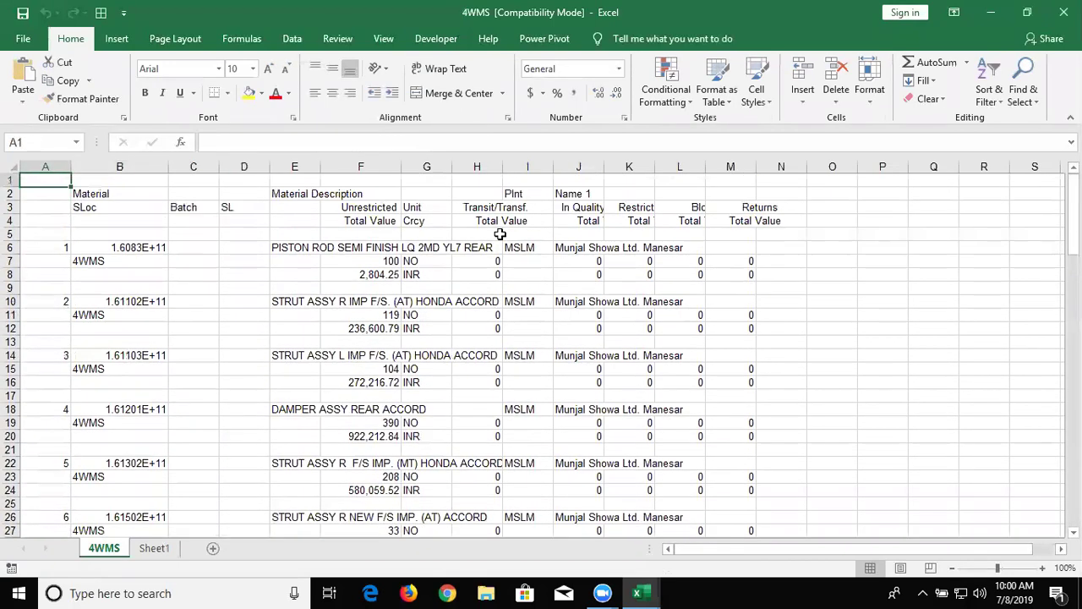
Step: Hide column A of serial numbers and step through the SLoc header cells
click(40, 162)
right_click(40, 164)
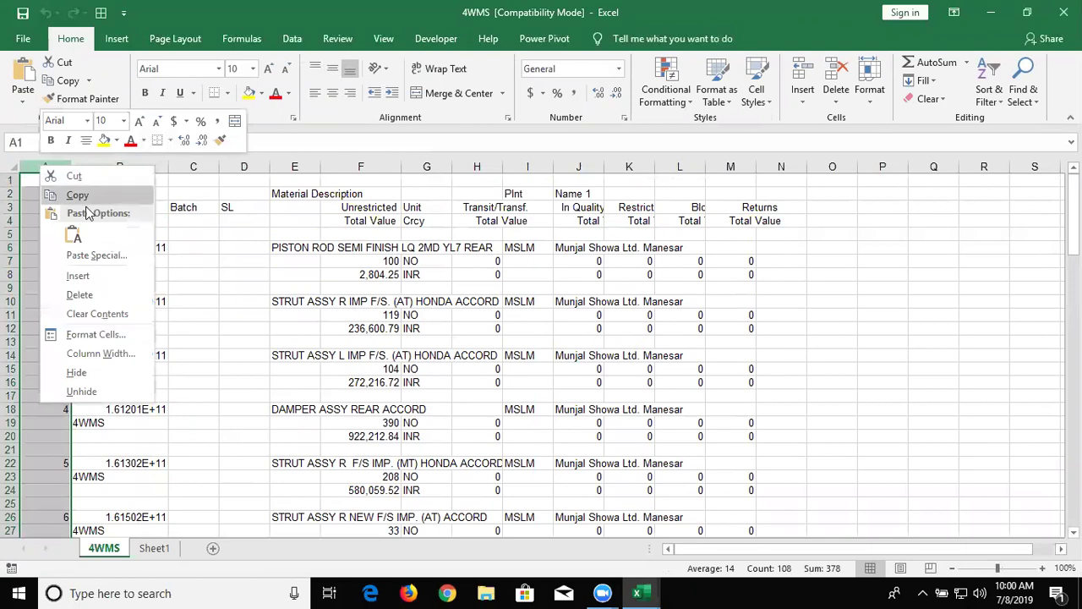
click(87, 371)
key(Down)
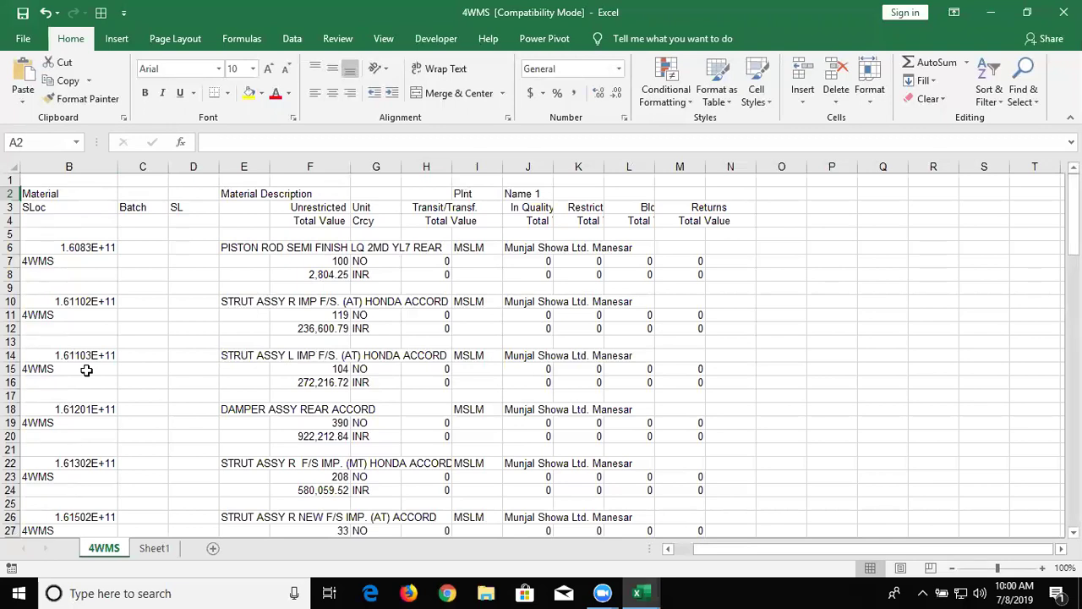
key(Down)
key(Right)
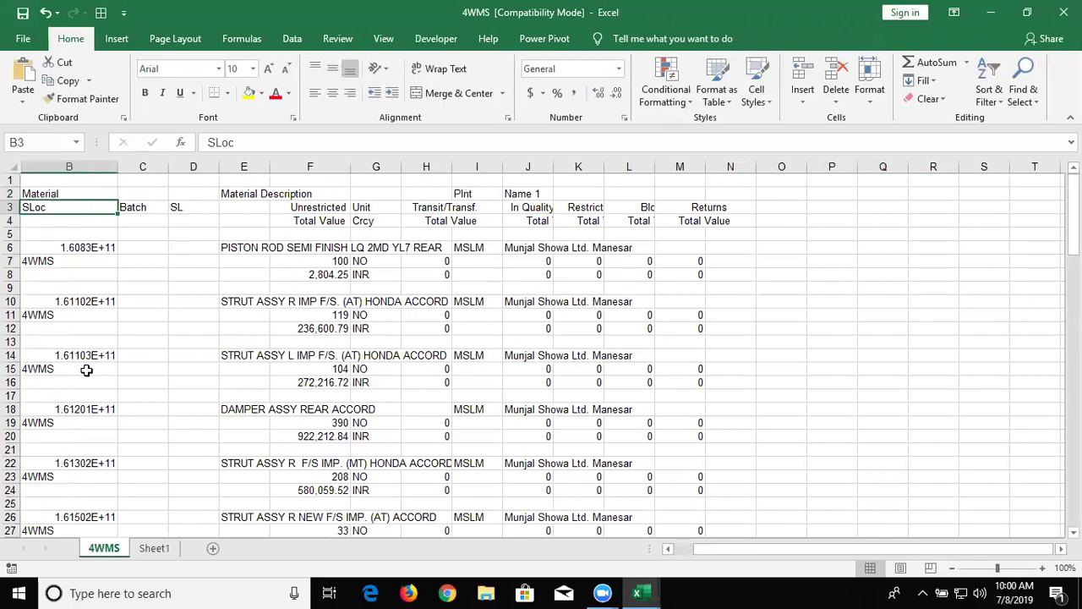
key(Up)
key(Up)
key(Down)
key(Down)
key(Down)
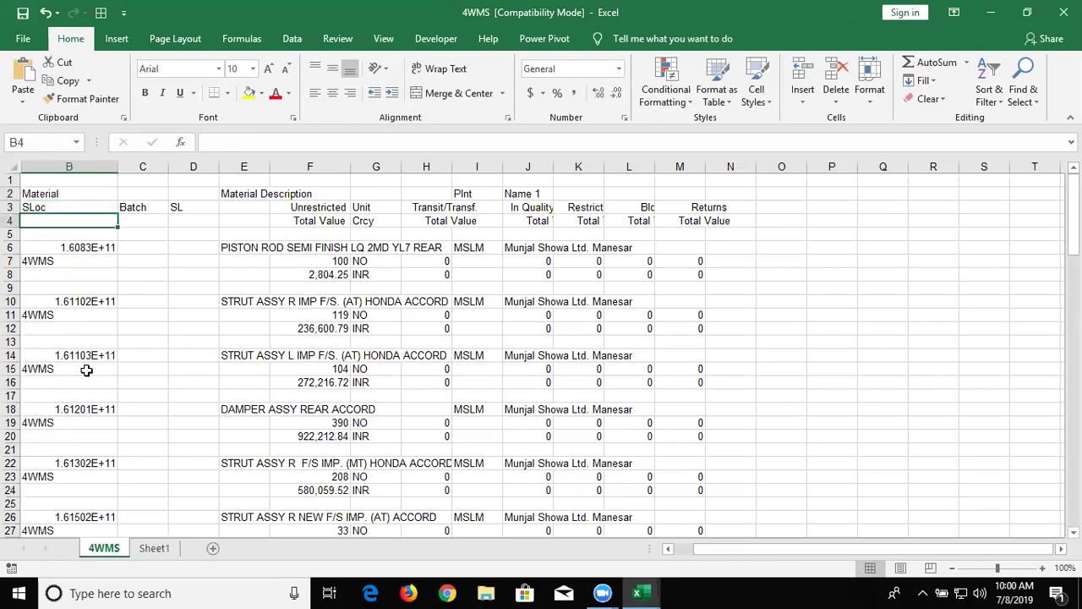
key(Right)
key(Right)
key(Right)
key(Right)
key(Right)
key(Right)
key(Down)
key(Down)
key(Down)
key(Down)
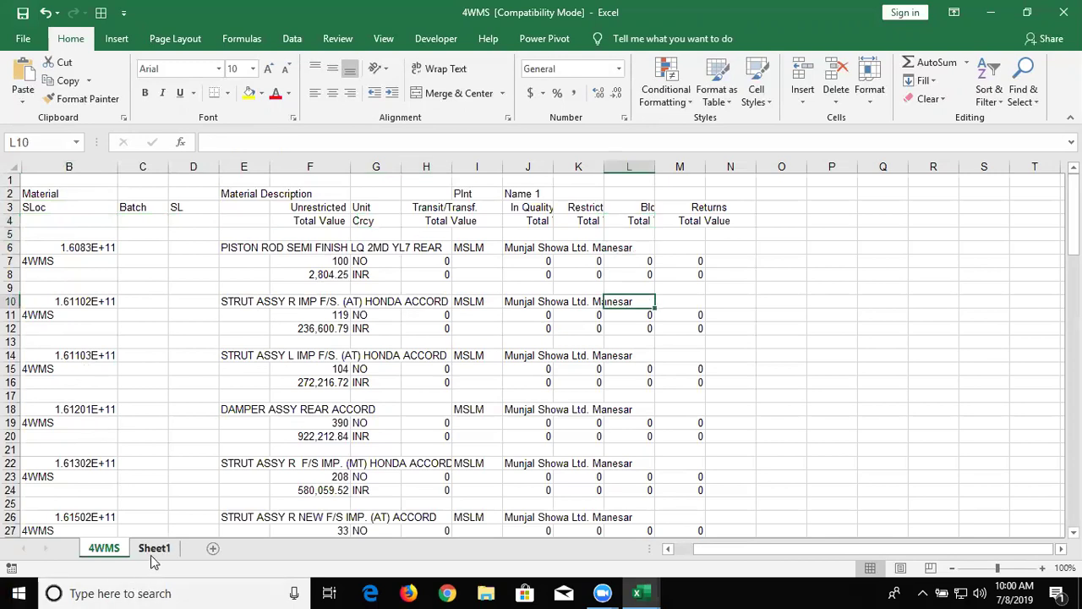
Step: On Sheet1, step across row 2 inspecting the OFFSET, Unit and =G2/E2 value-per-unit formulas
click(153, 549)
key(Down)
key(Right)
key(Left)
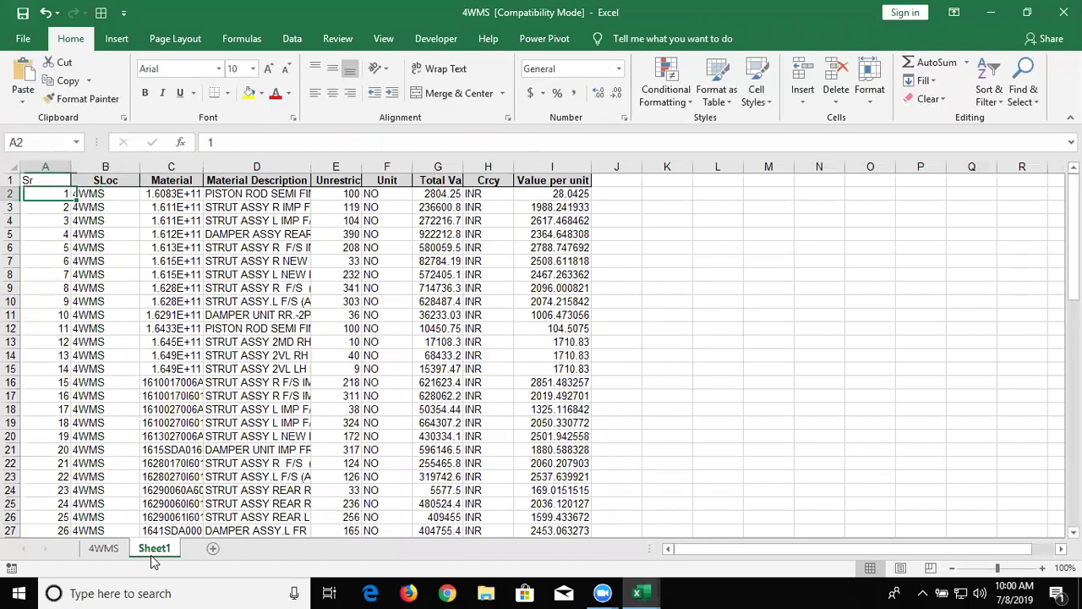
key(Right)
key(Right)
key(Right)
key(Right)
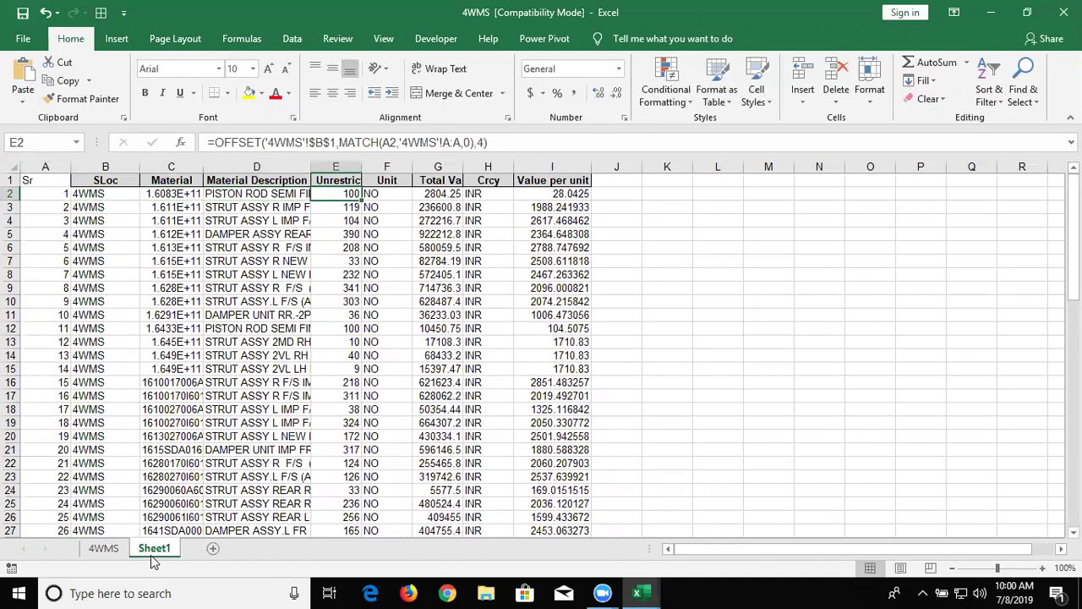
key(Right)
key(Right)
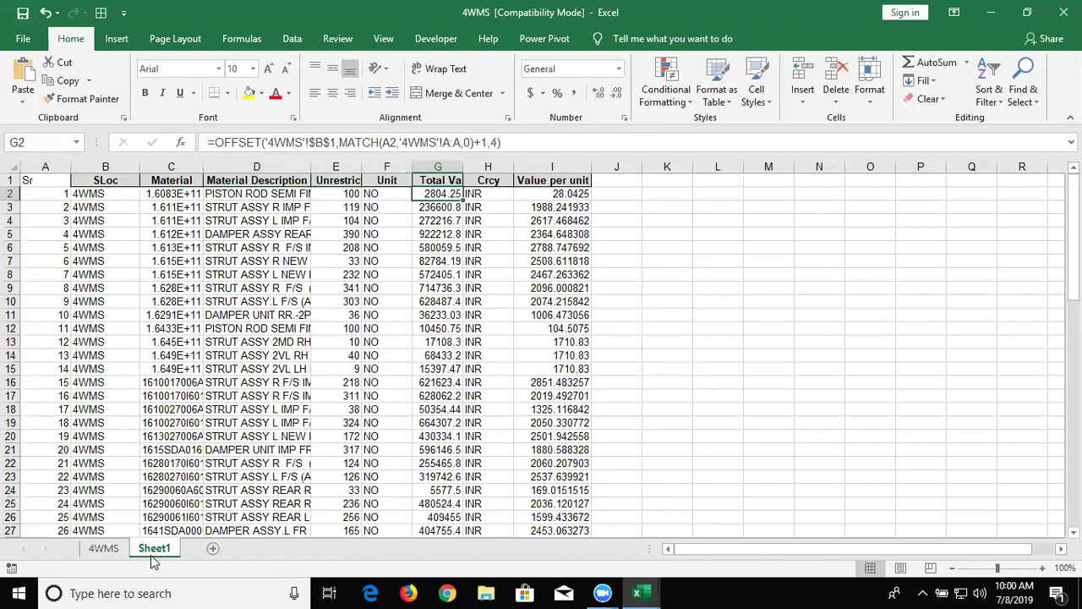
key(Right)
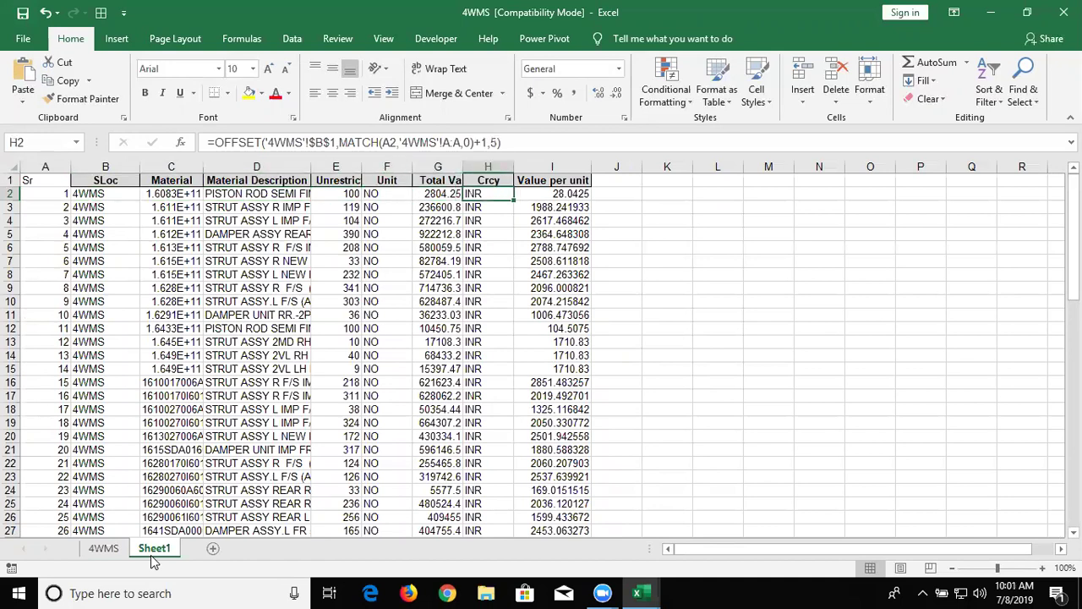
key(Right)
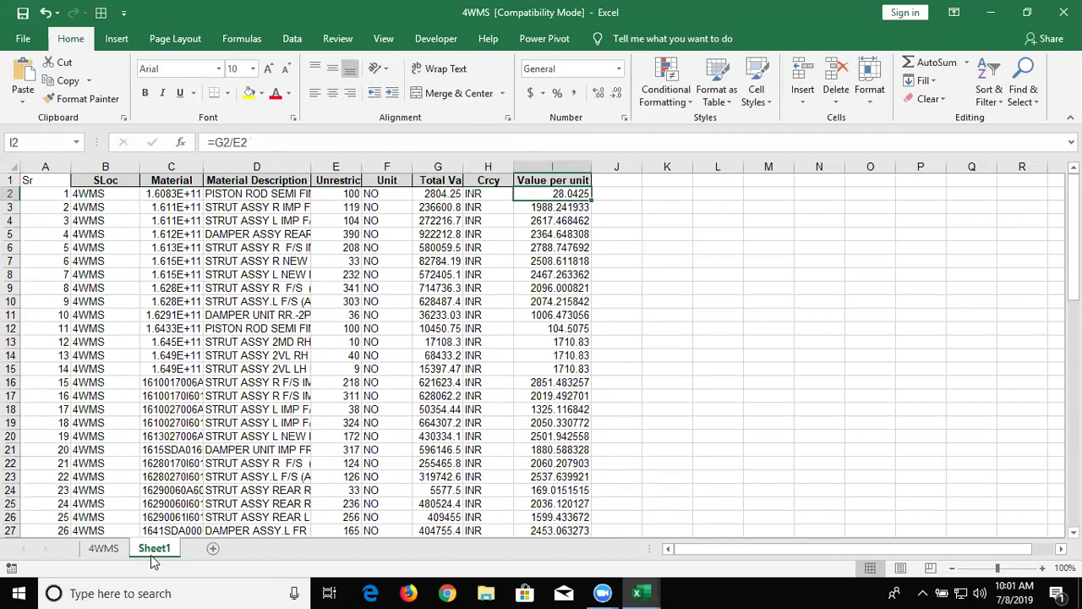
key(Left)
key(Home)
key(Right)
key(Down)
key(Down)
key(Right)
key(Right)
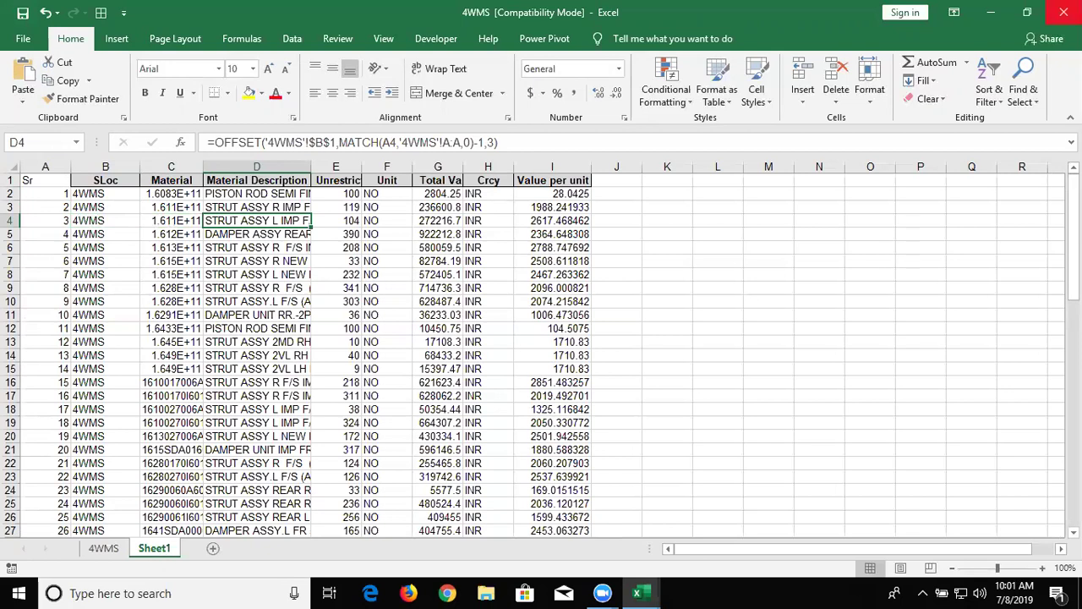
Step: Close 4WMS saving past the compatibility warnings, close Excel, and launch Google Chrome
click(1063, 12)
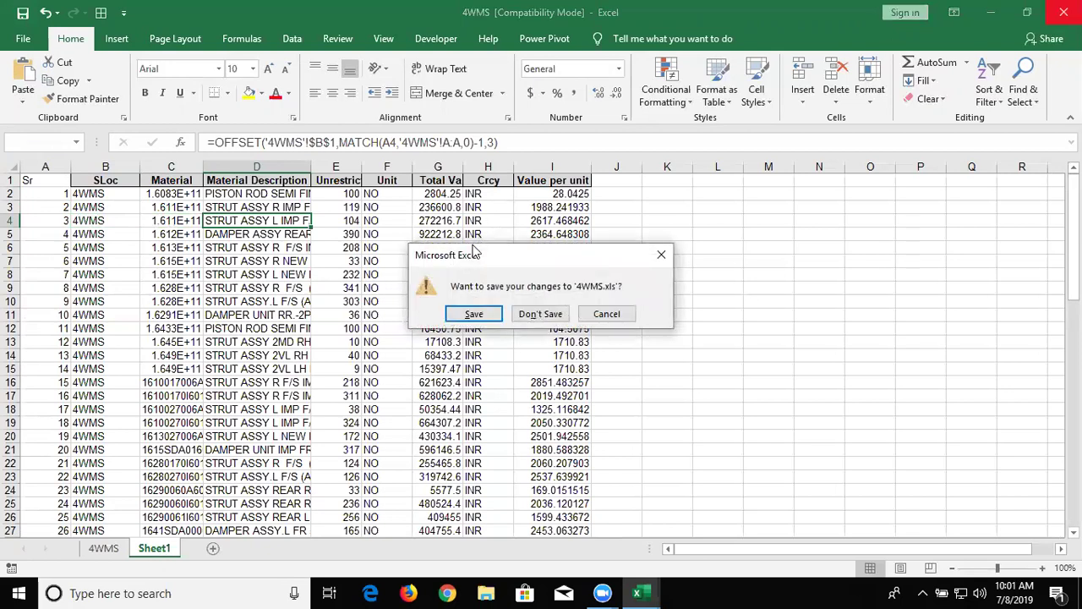
click(472, 315)
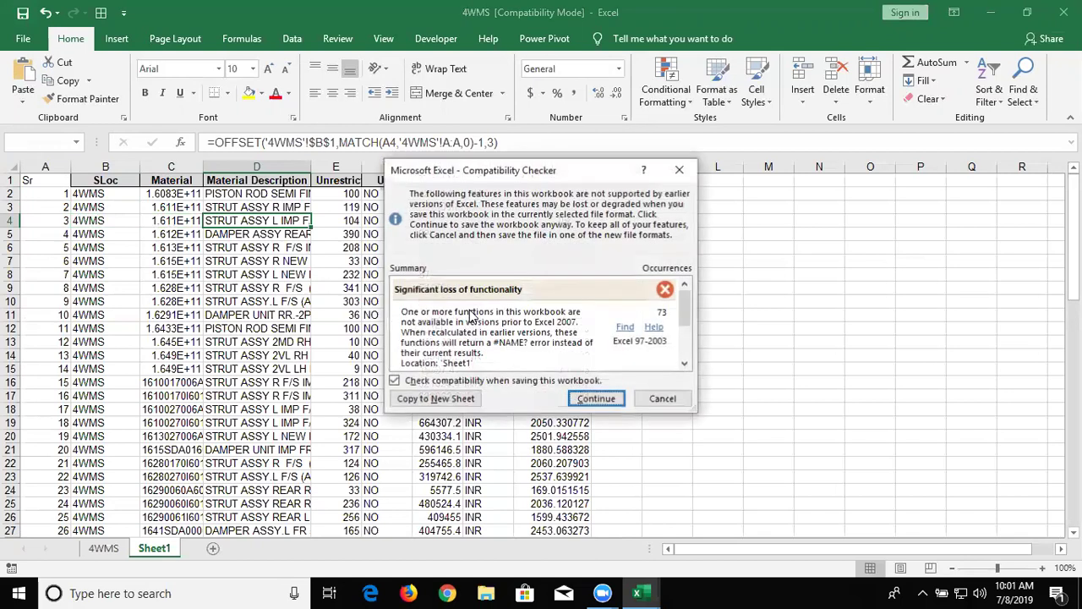
click(607, 399)
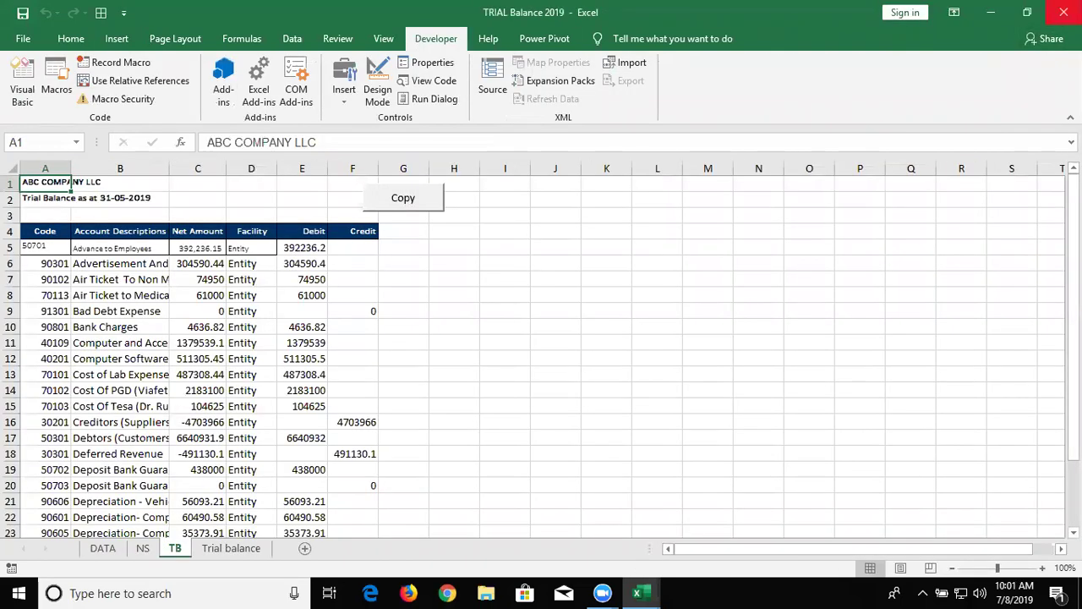
click(1063, 12)
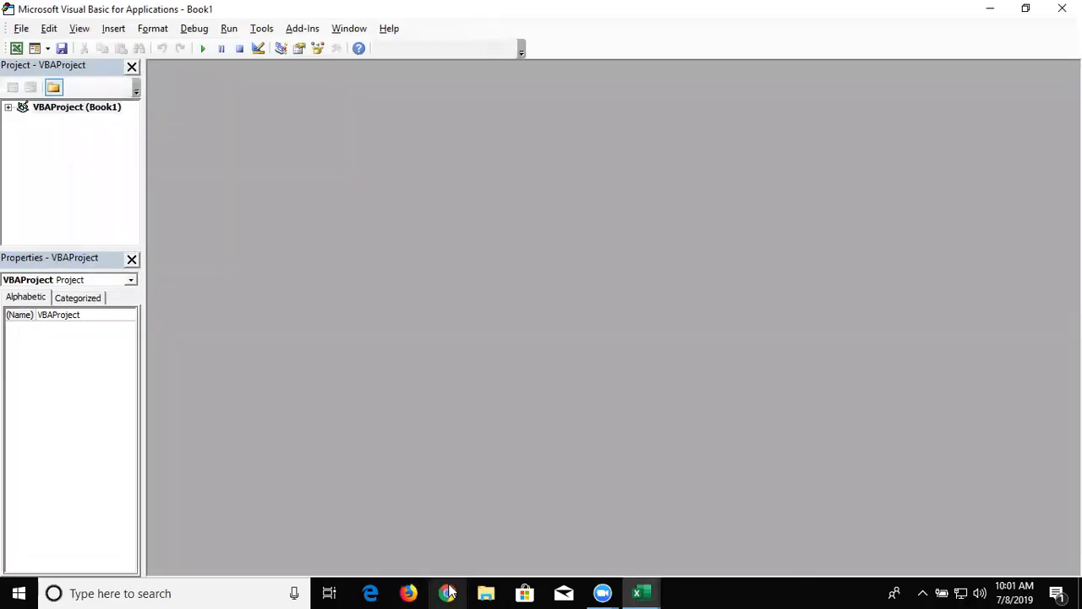
click(449, 591)
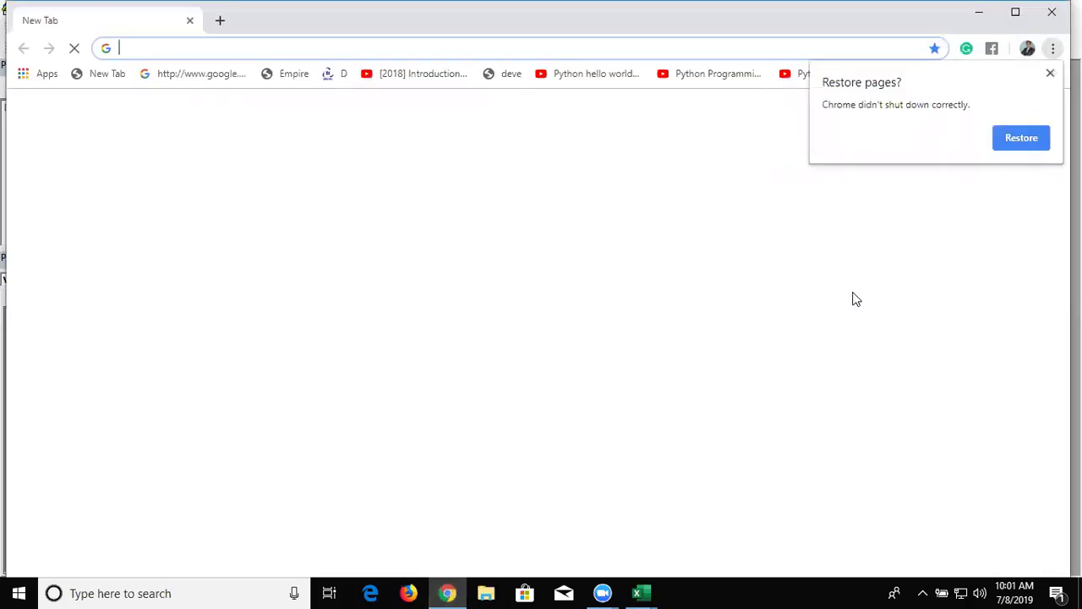
Step: Dismiss the Restore pages prompt and go to gmail.com from the New Tab page
click(1049, 73)
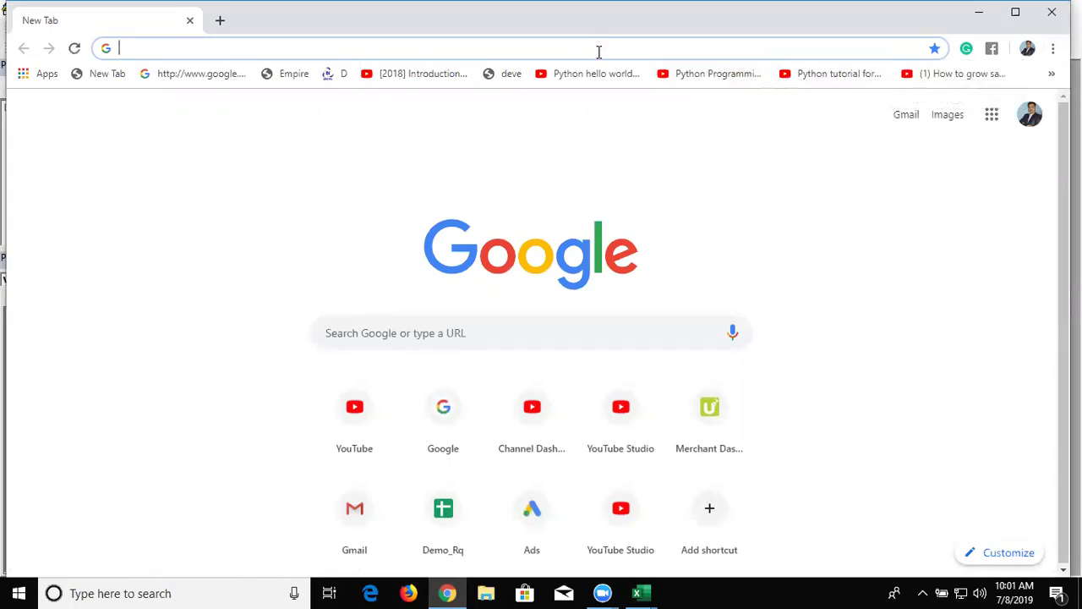
text(gmail.com)
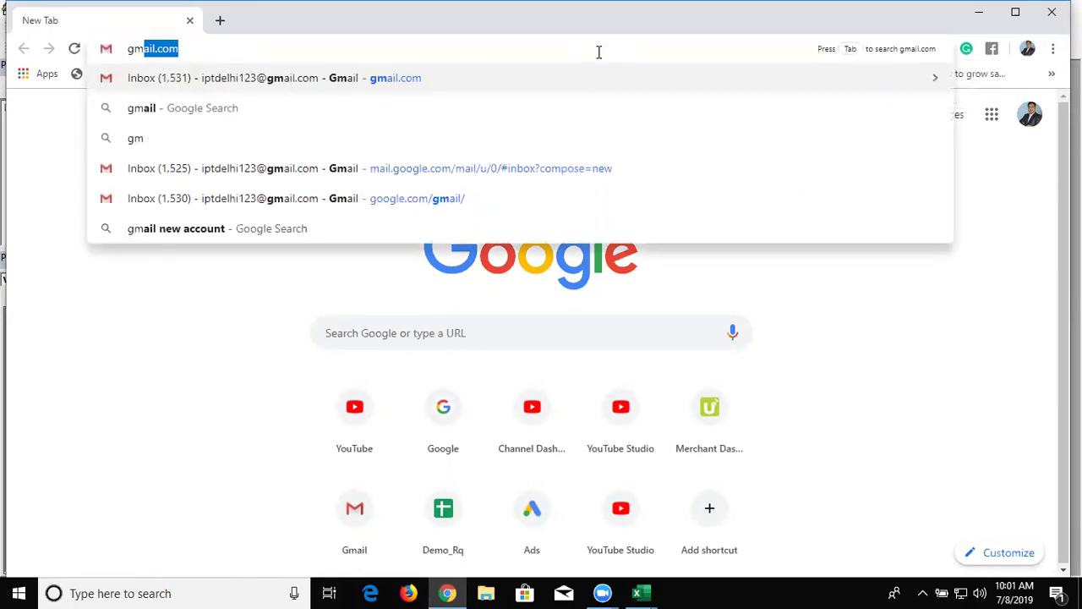
key(Return)
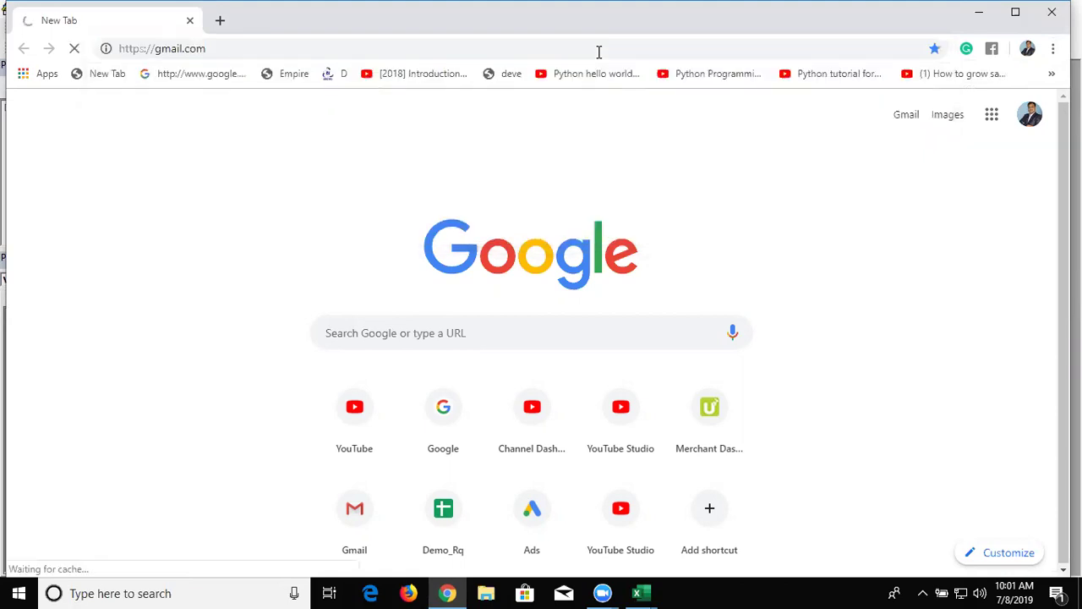